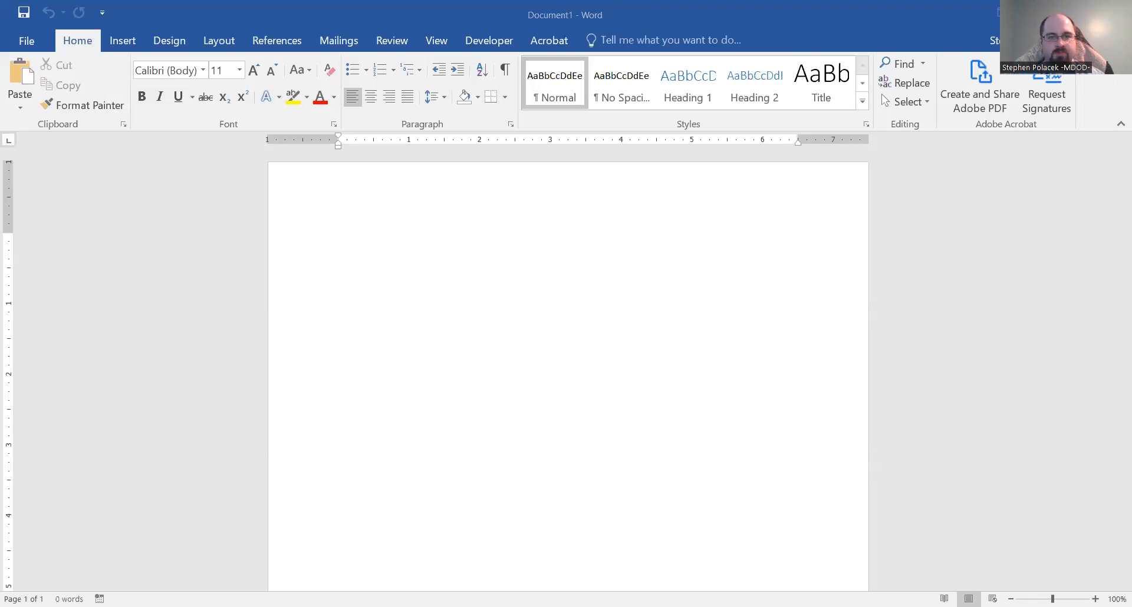
Enter "MDOD Overview" as the title on the blank page and make it bold.
left_click(204, 203)
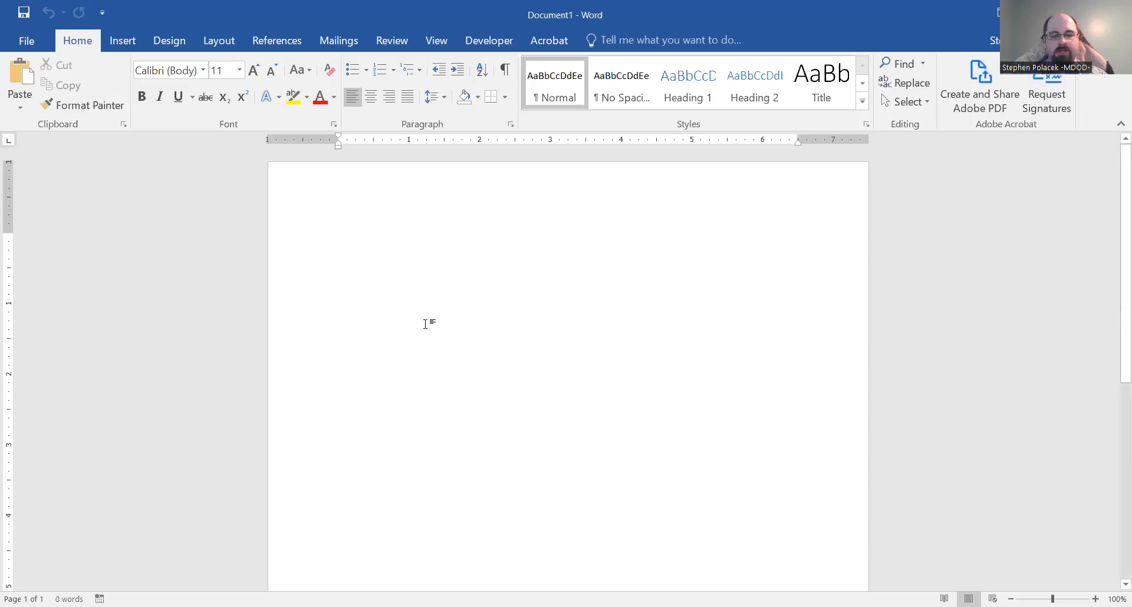
type("MDOD Overview")
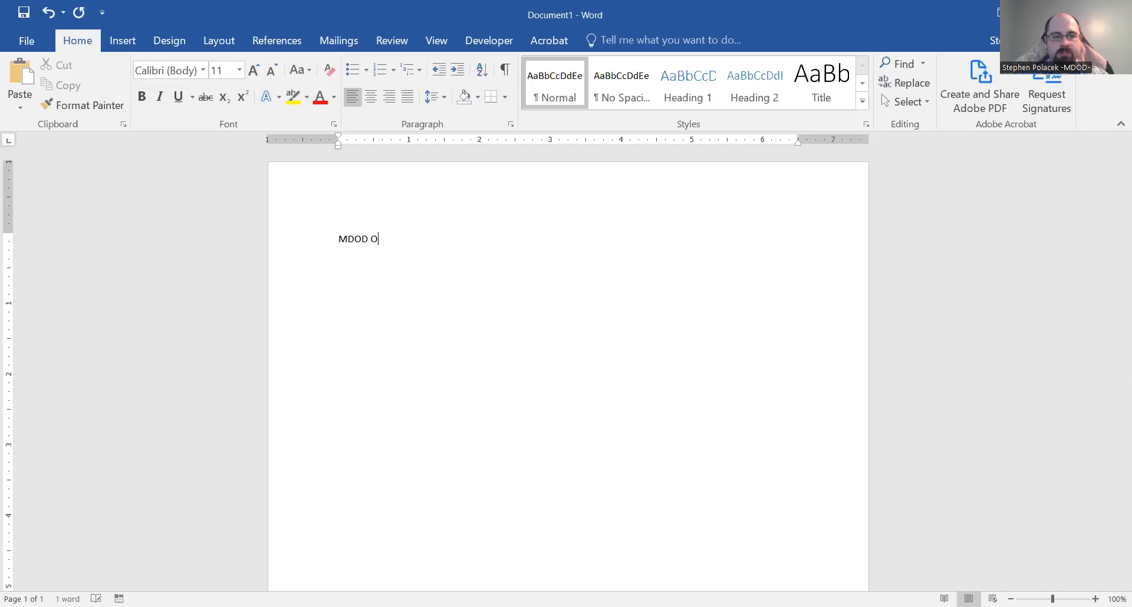
key("ctrl+shift+Left")
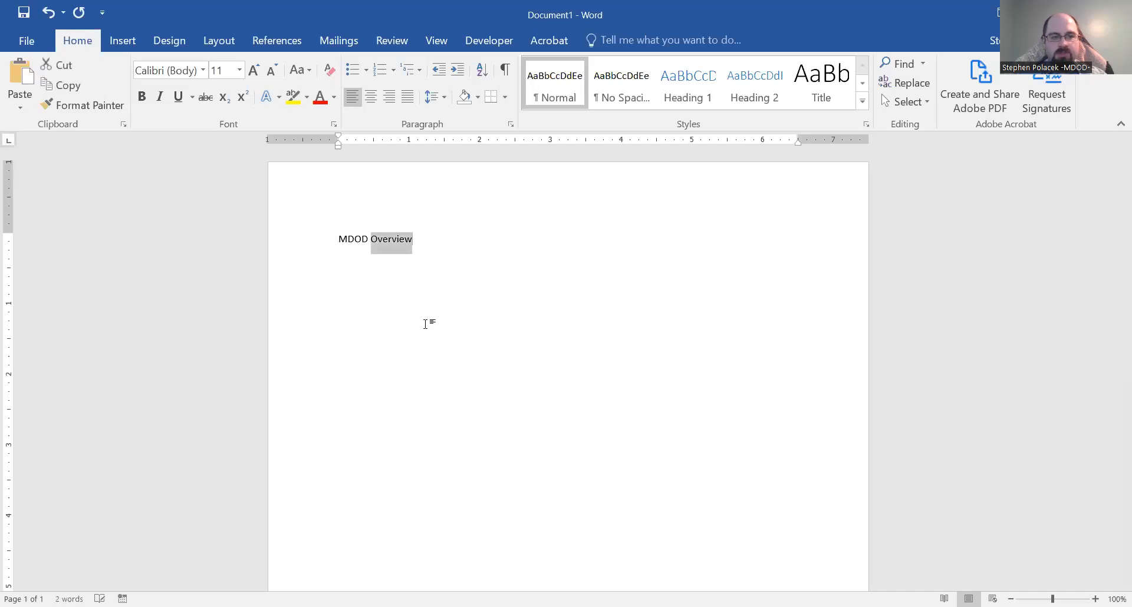
key("ctrl+shift+Left")
key("ctrl+b")
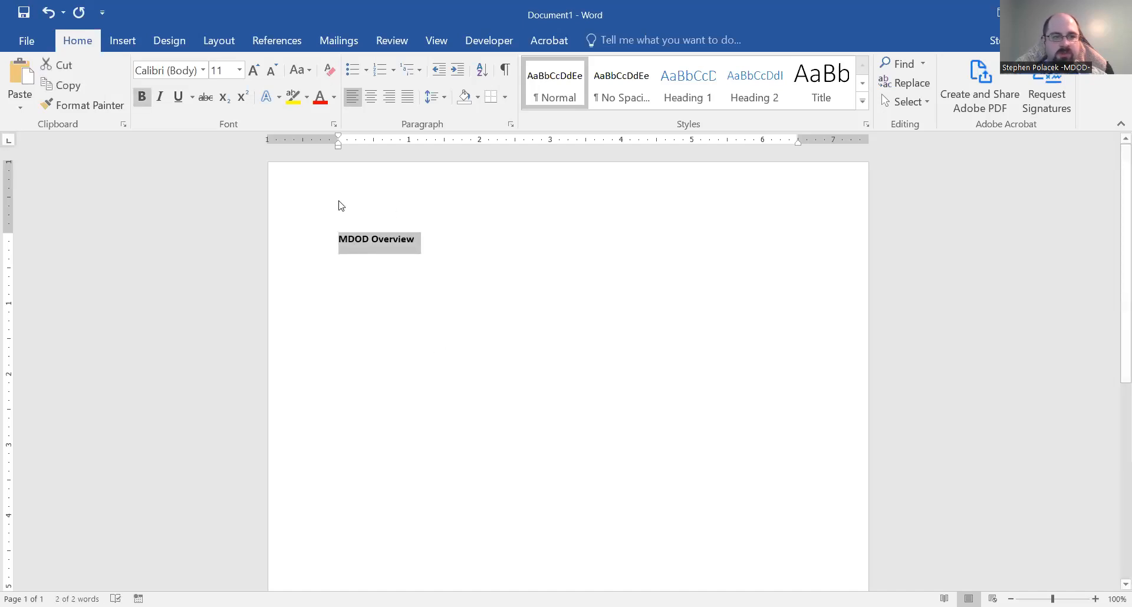
Enlarge the title text to 20 pt and change its font to Times New Roman.
left_click(253, 70)
left_click(254, 71)
left_click(254, 70)
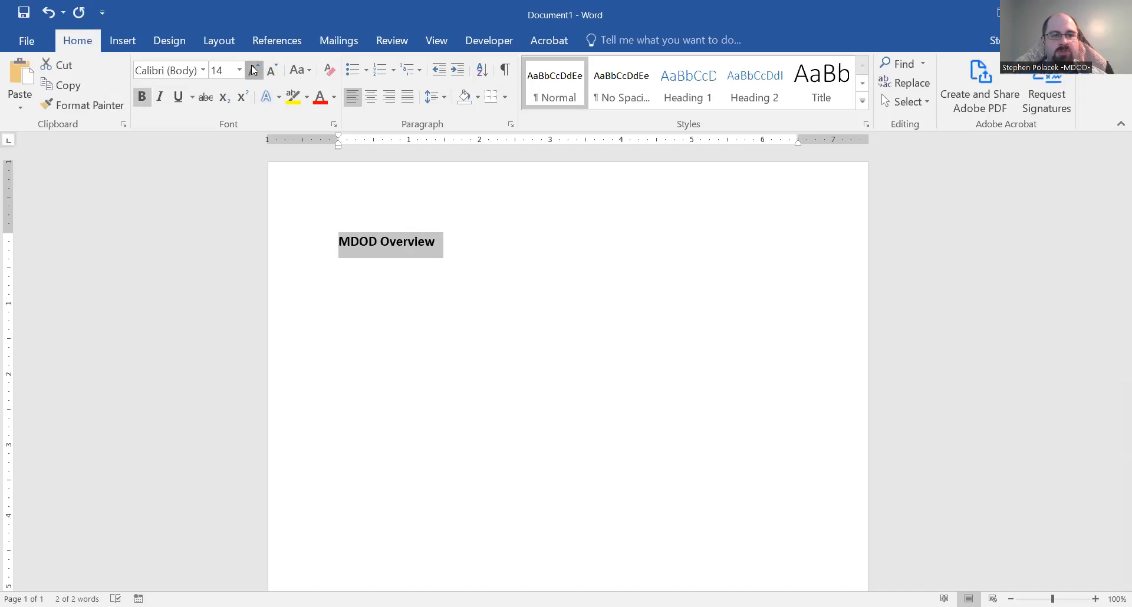
left_click(254, 71)
left_click(253, 71)
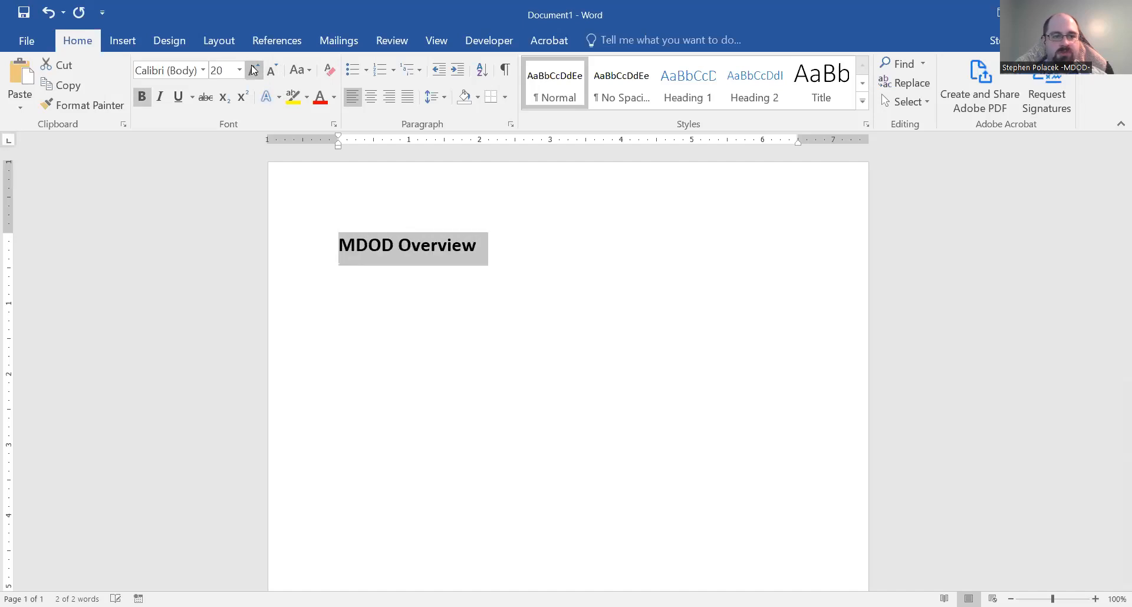
left_click(203, 70)
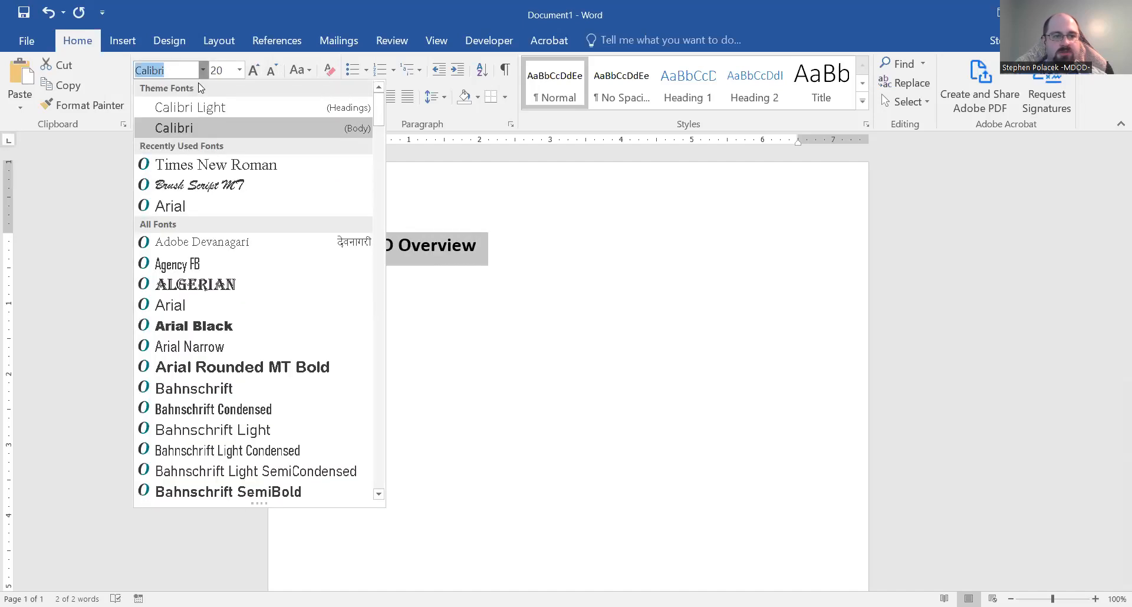
left_click(192, 168)
left_click(502, 247)
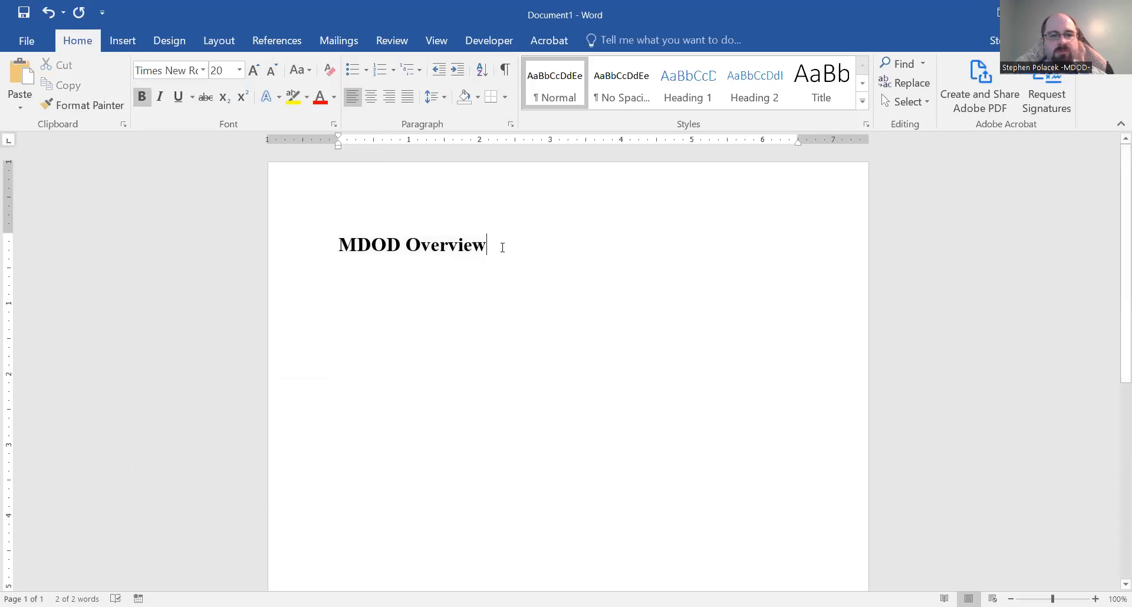
Start a new paragraph below the title with the text set to 11 pt Calibri (Body), not bold.
key("Return")
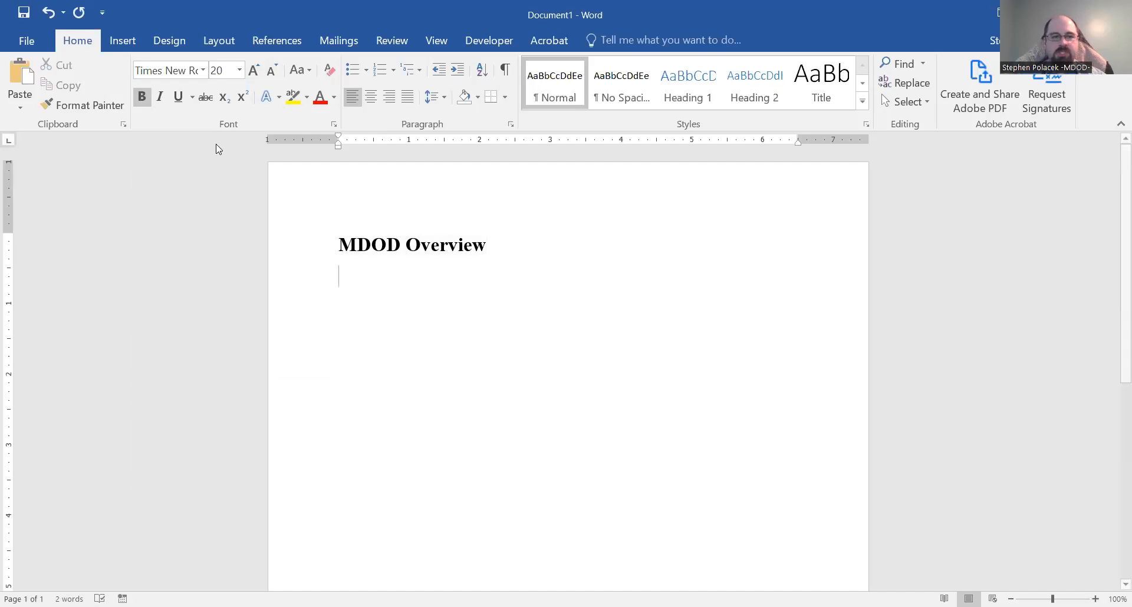
left_click(240, 70)
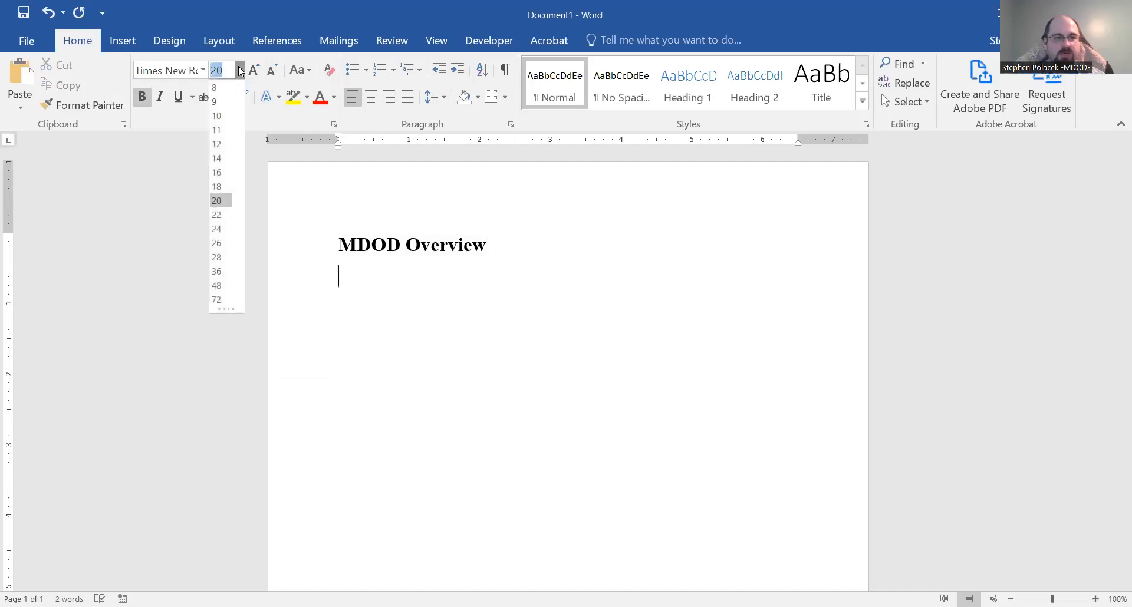
left_click(218, 129)
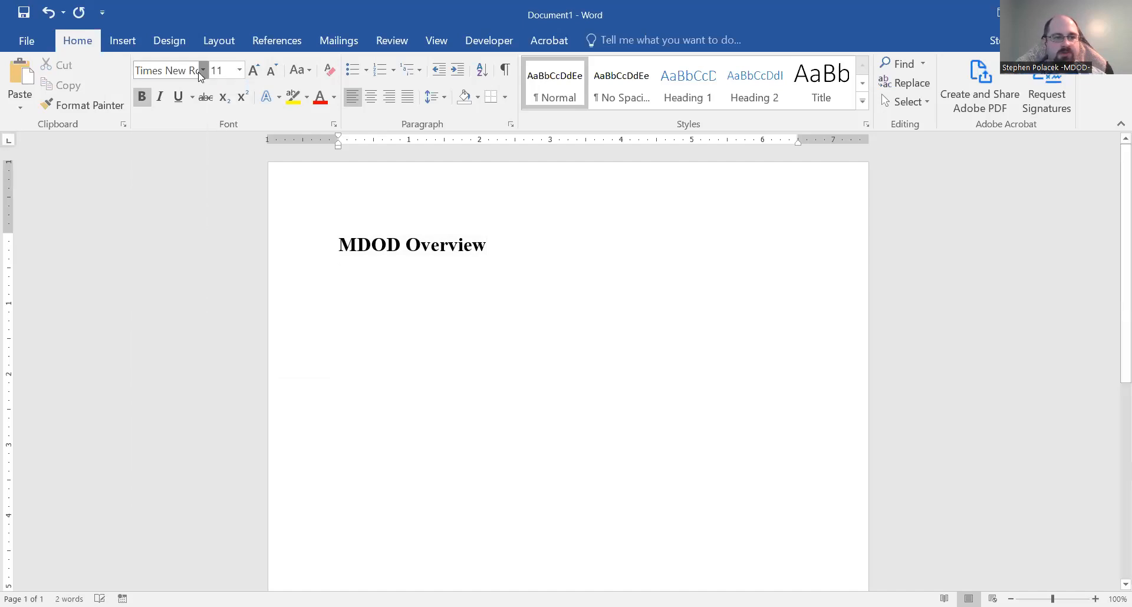
left_click(201, 71)
left_click(168, 127)
key("ctrl+b")
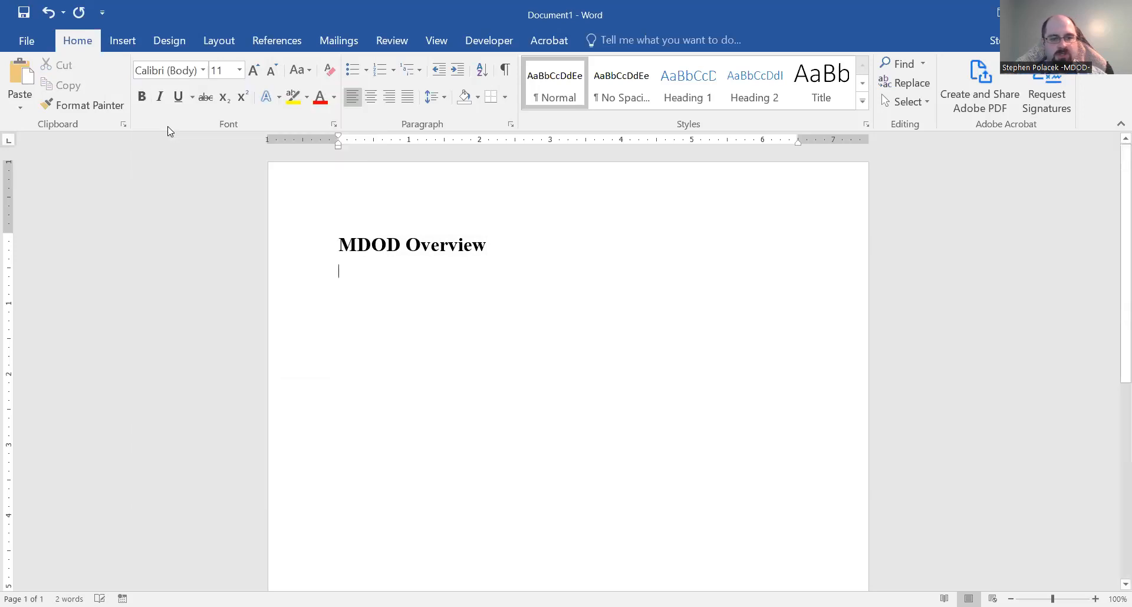
Write "Introduction blurb goes here." below the title and start a new paragraph after it.
type("Introd")
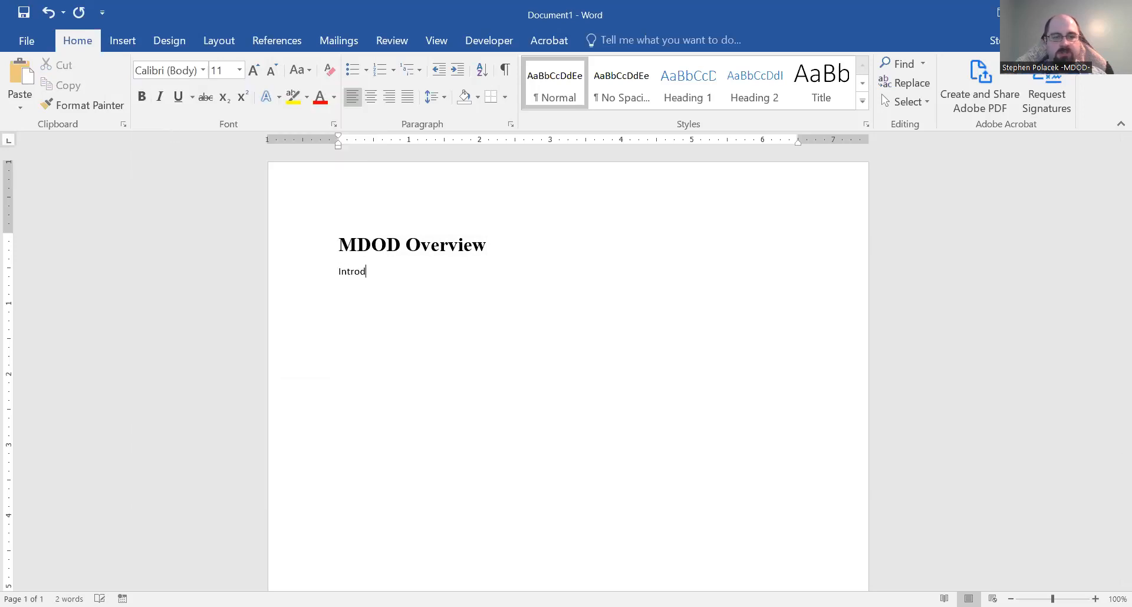
type("uction blurb goes here.")
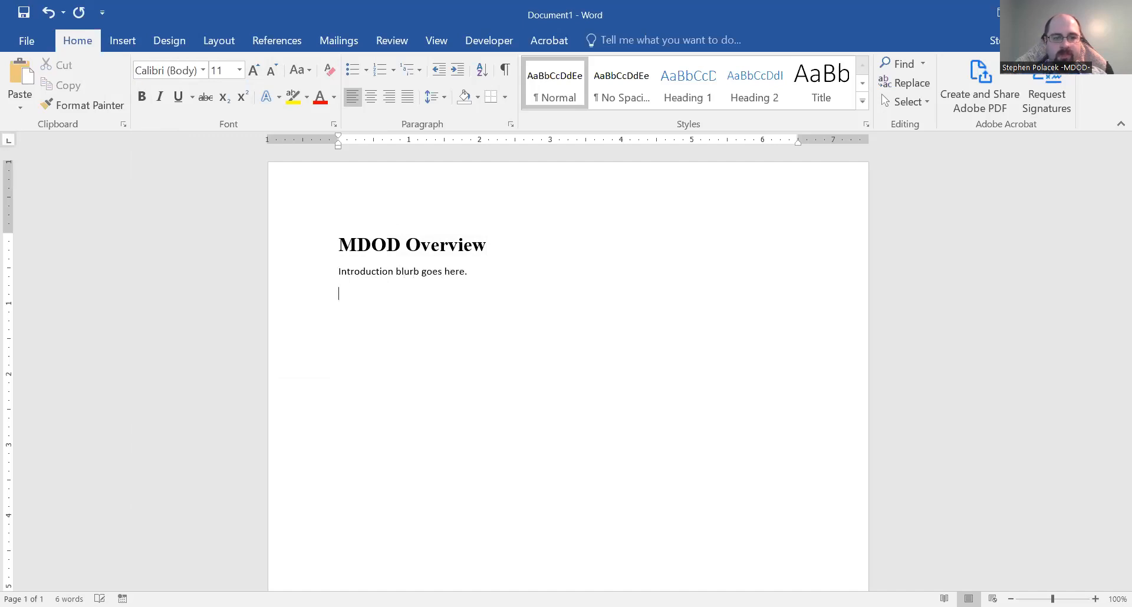
key("Return")
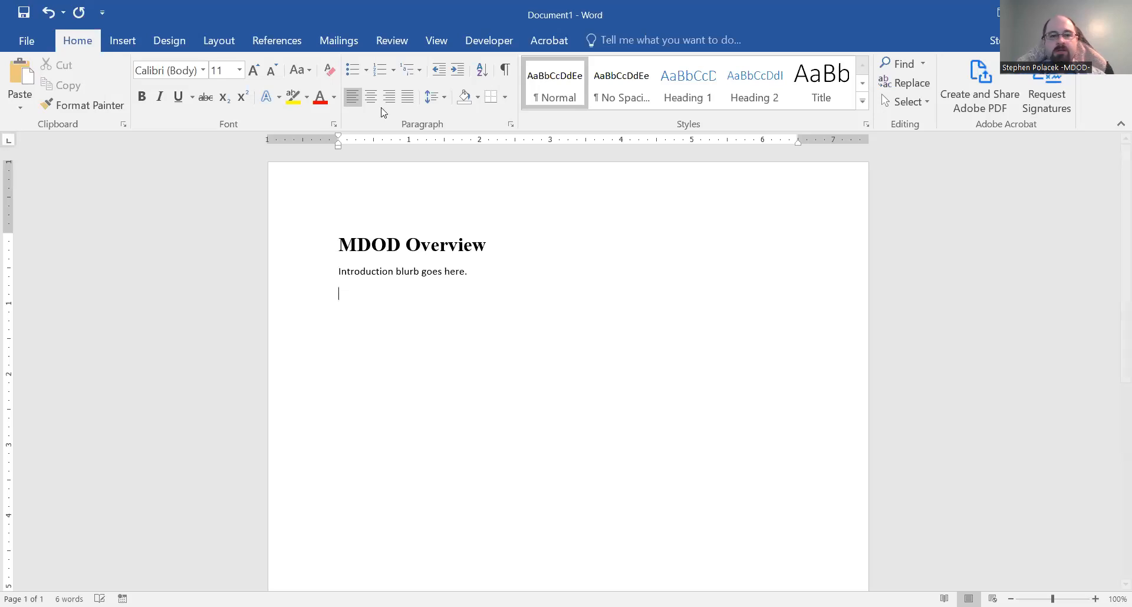
Show the Navigation pane, look through its Pages and Results views, and return to the Headings view.
left_click(440, 42)
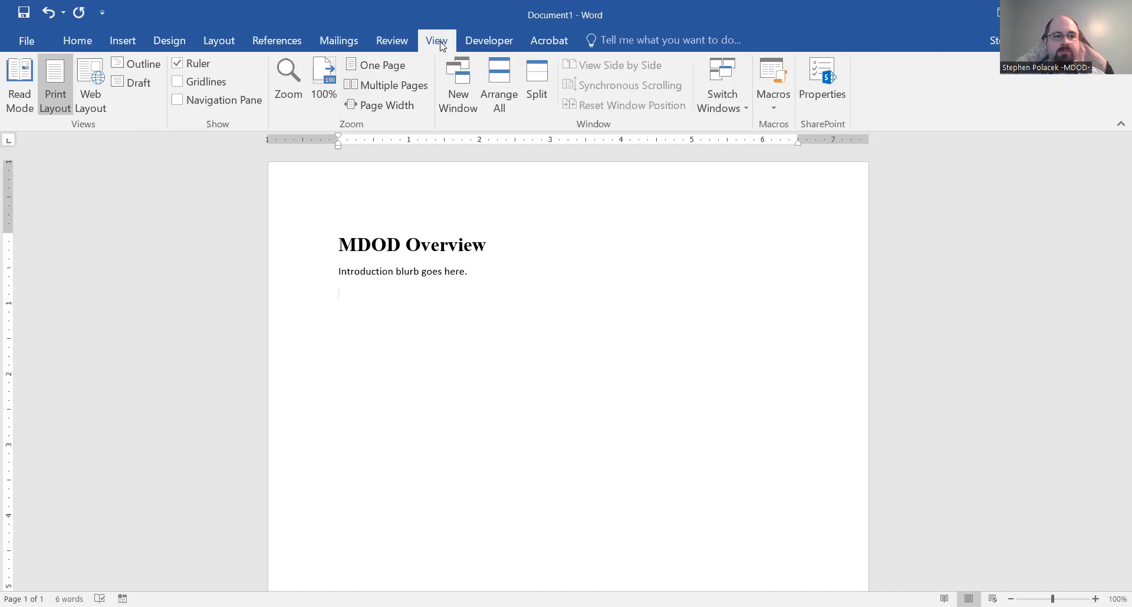
left_click(183, 105)
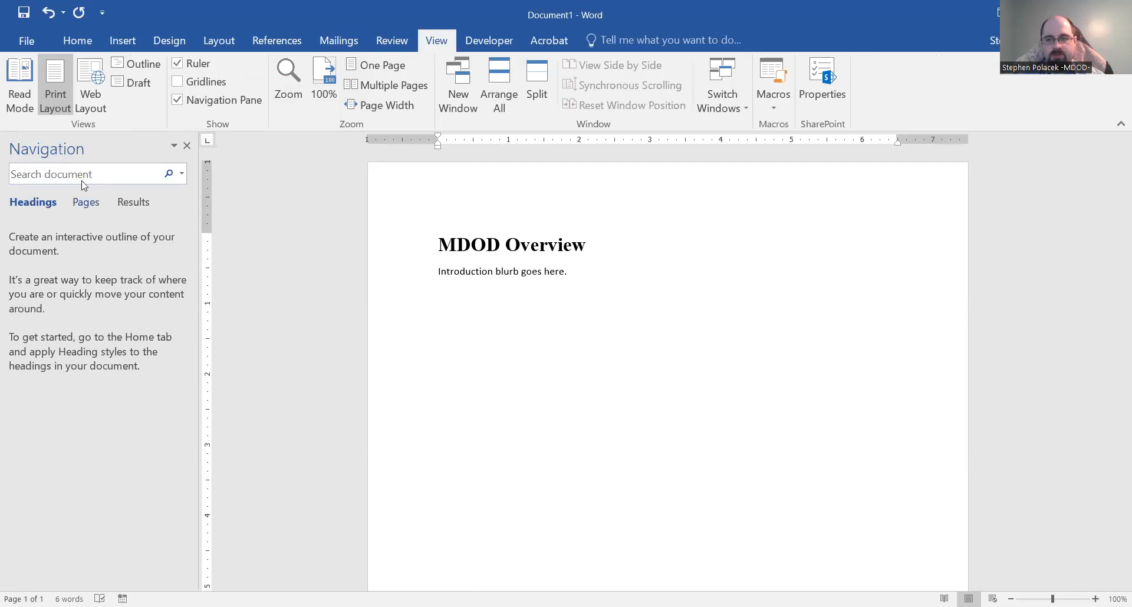
left_click(80, 203)
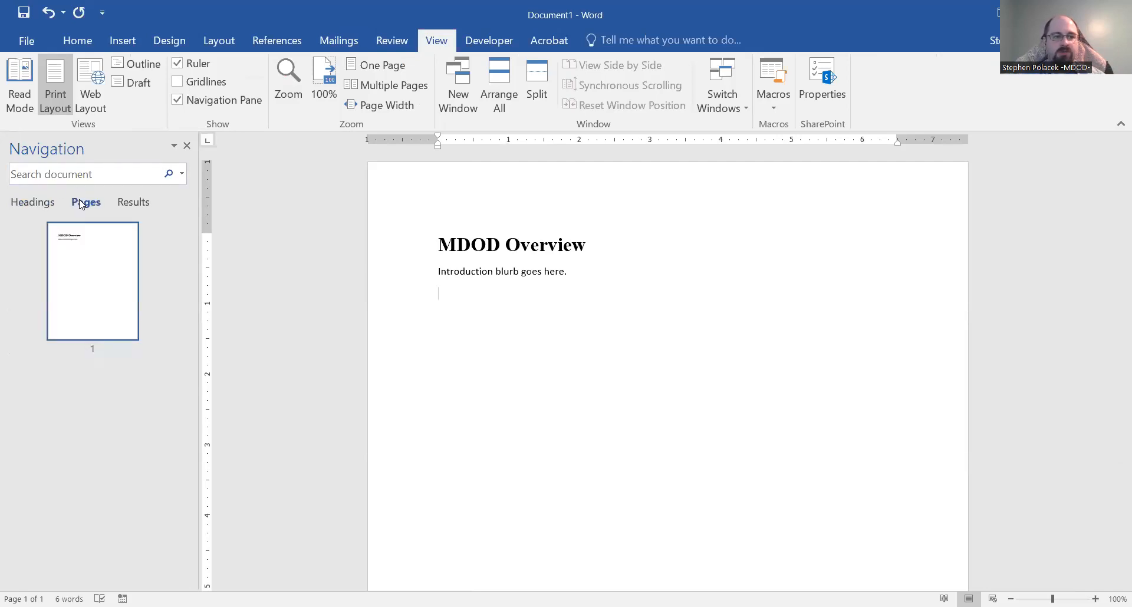
left_click(136, 204)
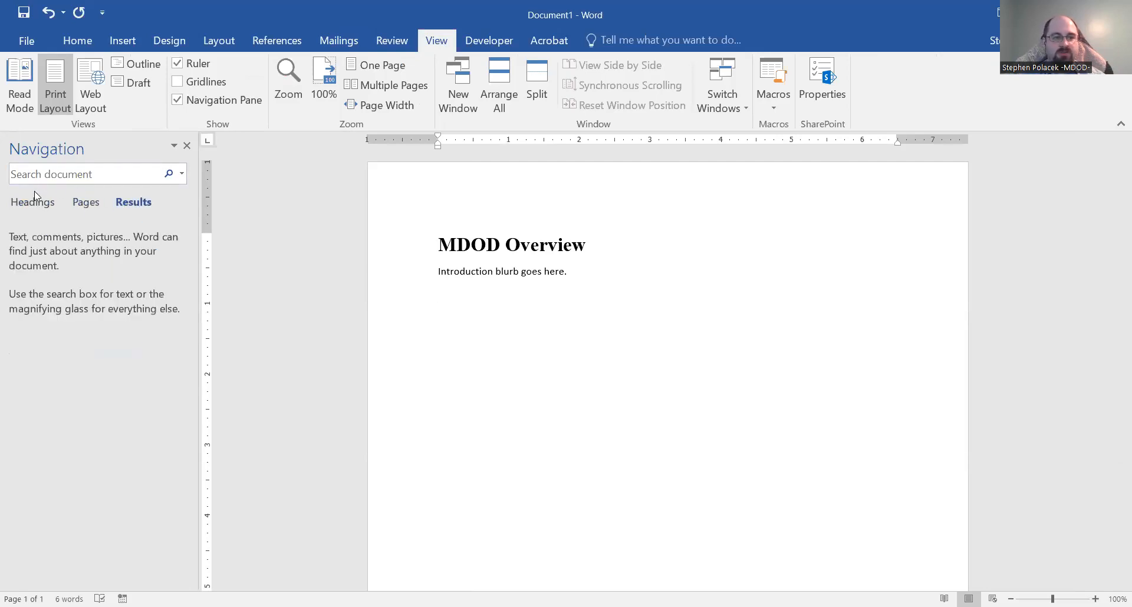
left_click(35, 207)
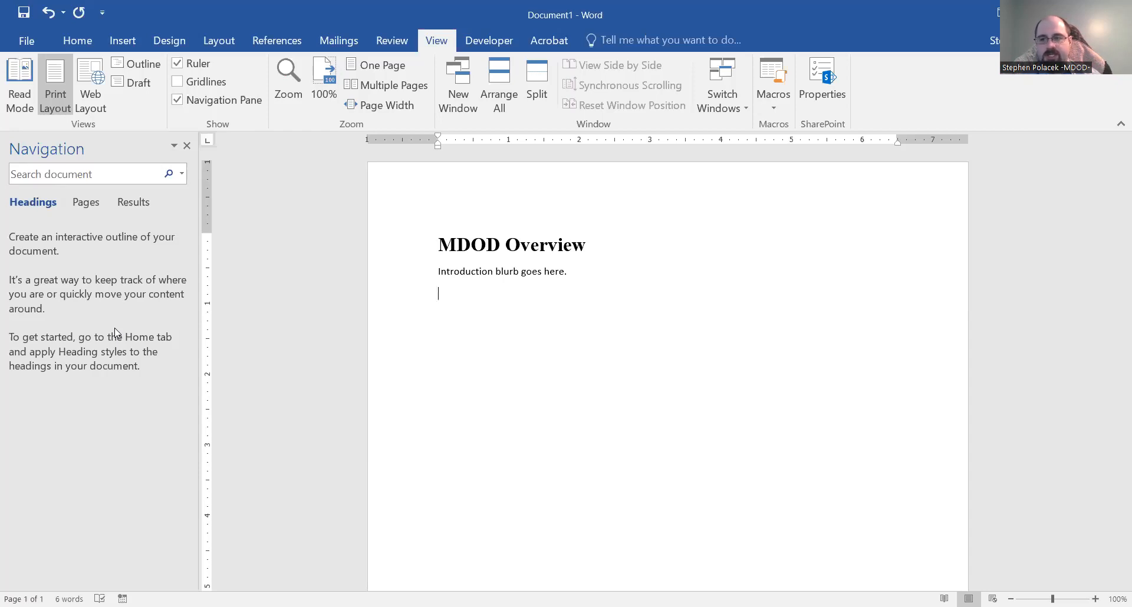
Apply the Heading 1 style to the "MDOD Overview" title.
left_click(77, 40)
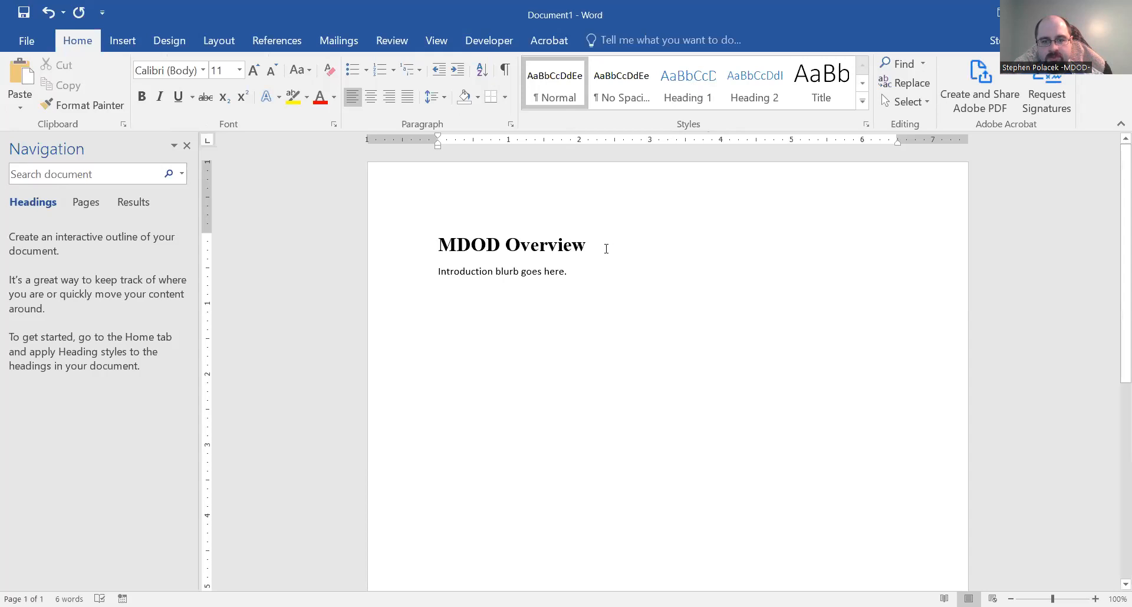
left_click_drag(604, 246, 428, 231)
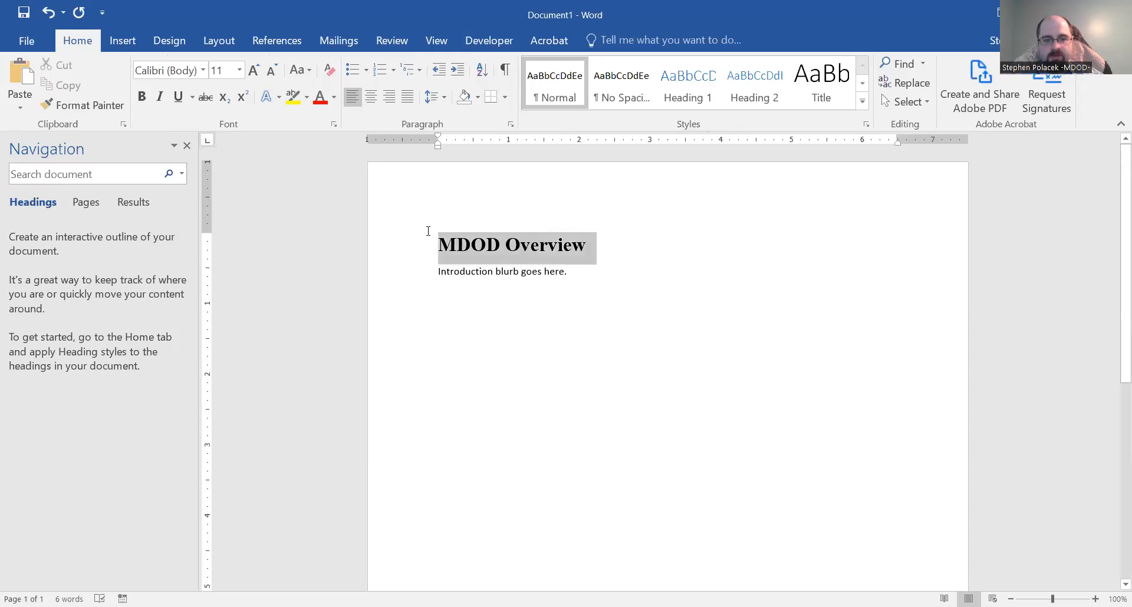
left_click(684, 99)
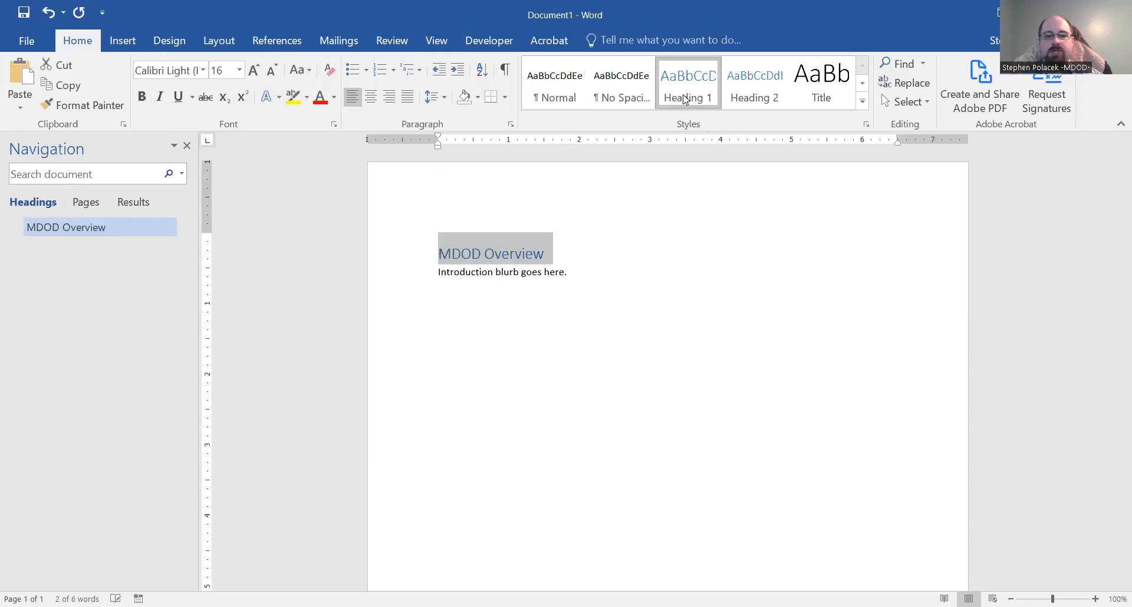
Collapse the content under the "MDOD Overview" heading and expand it again.
left_click(498, 286)
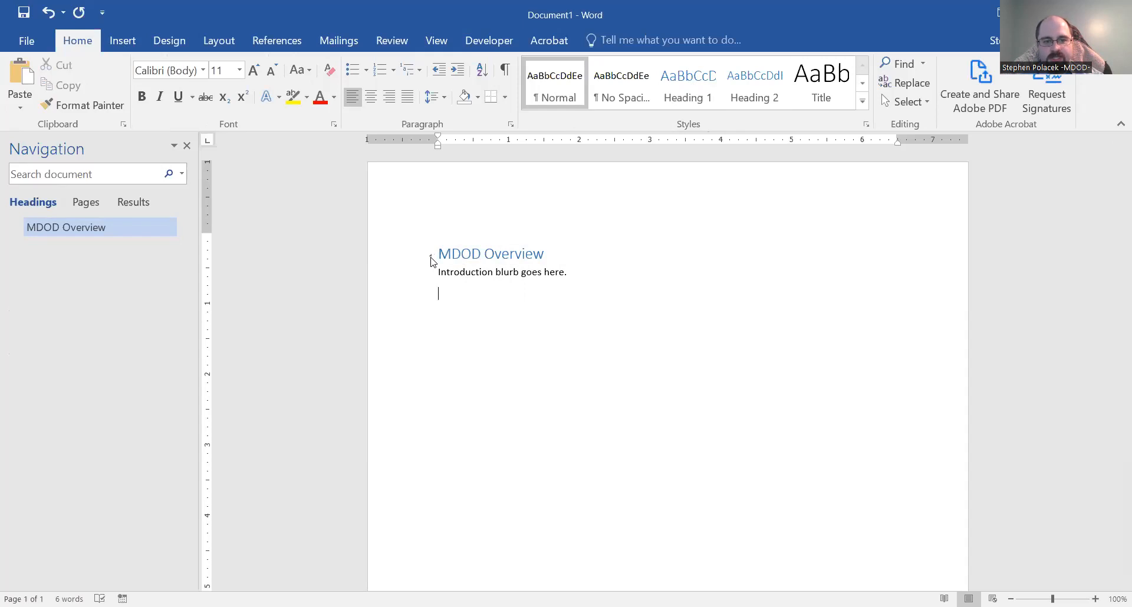
left_click(431, 257)
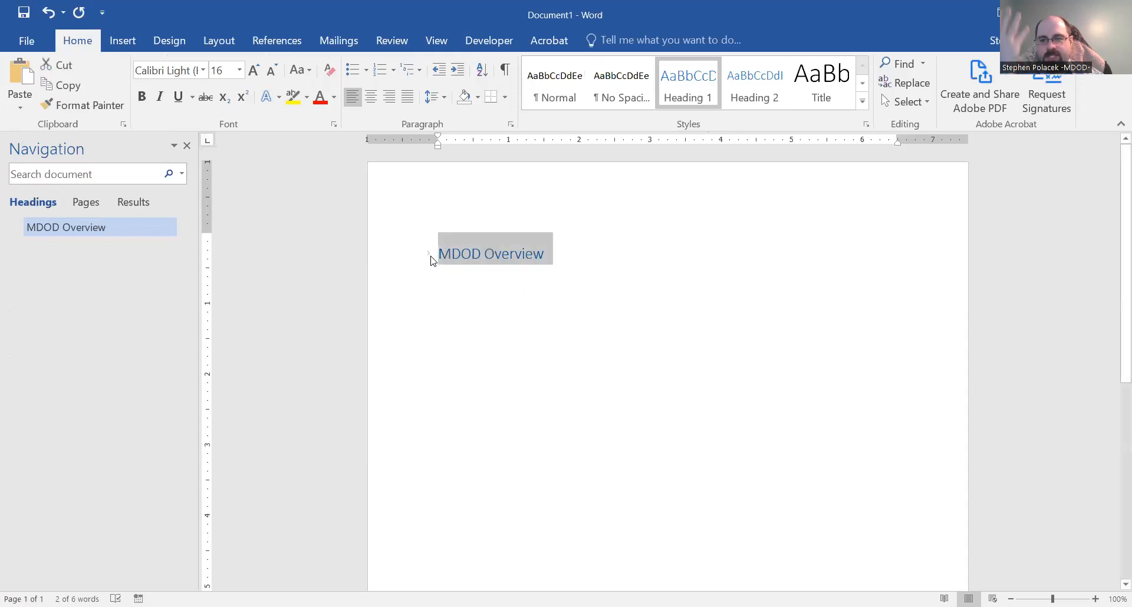
left_click(431, 257)
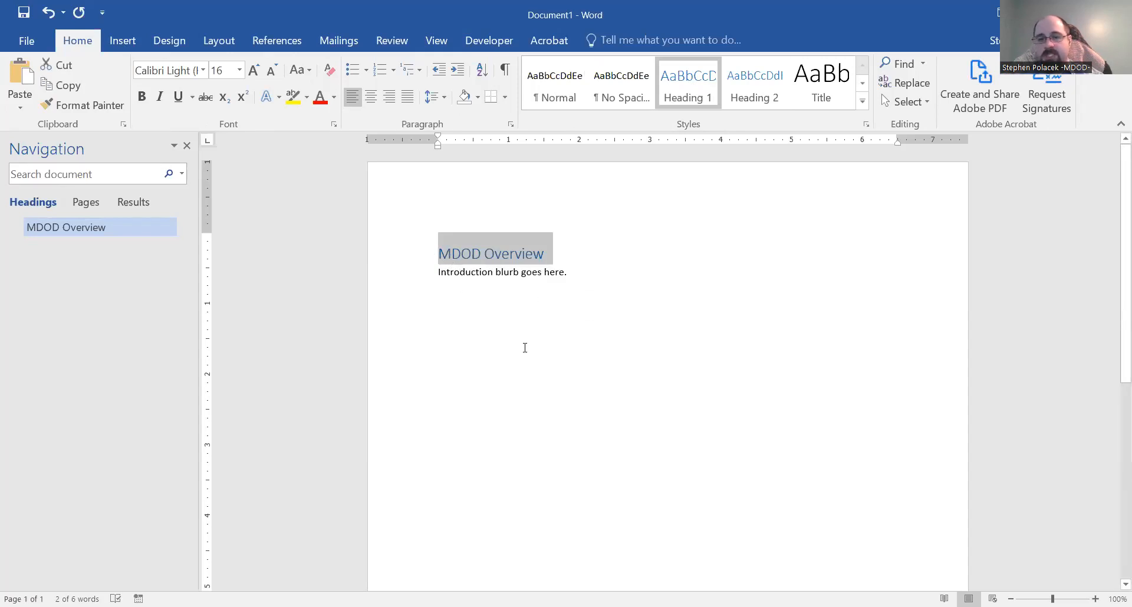
Add "Access Maryland", "Summary", "MDTAP" and "IT Access Initiative" as separate lines below the introduction text.
left_click(599, 269)
key("Return")
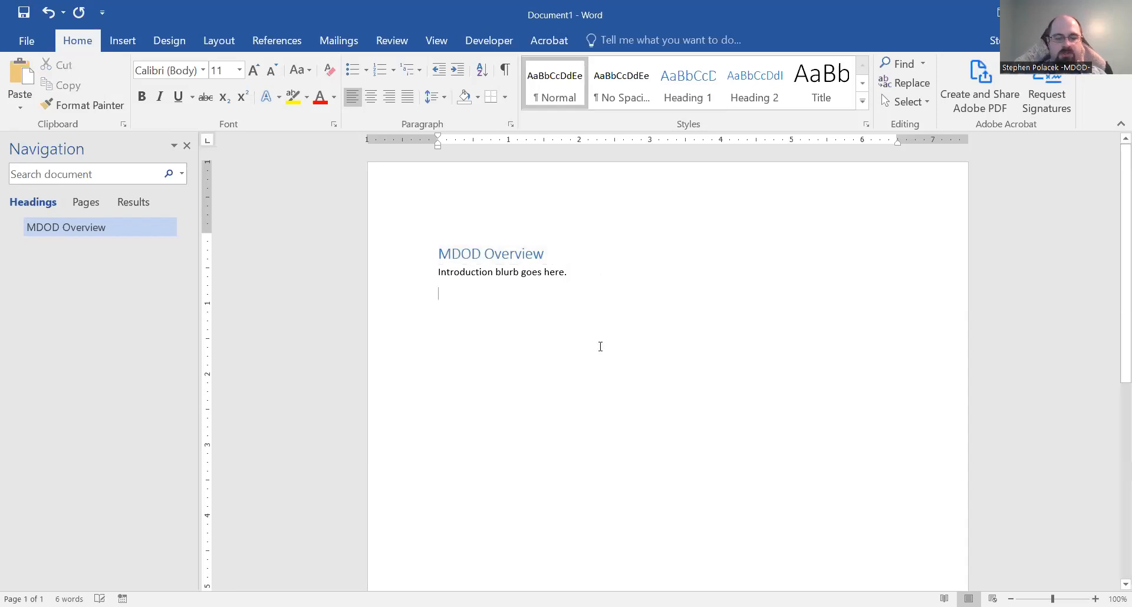
type("A")
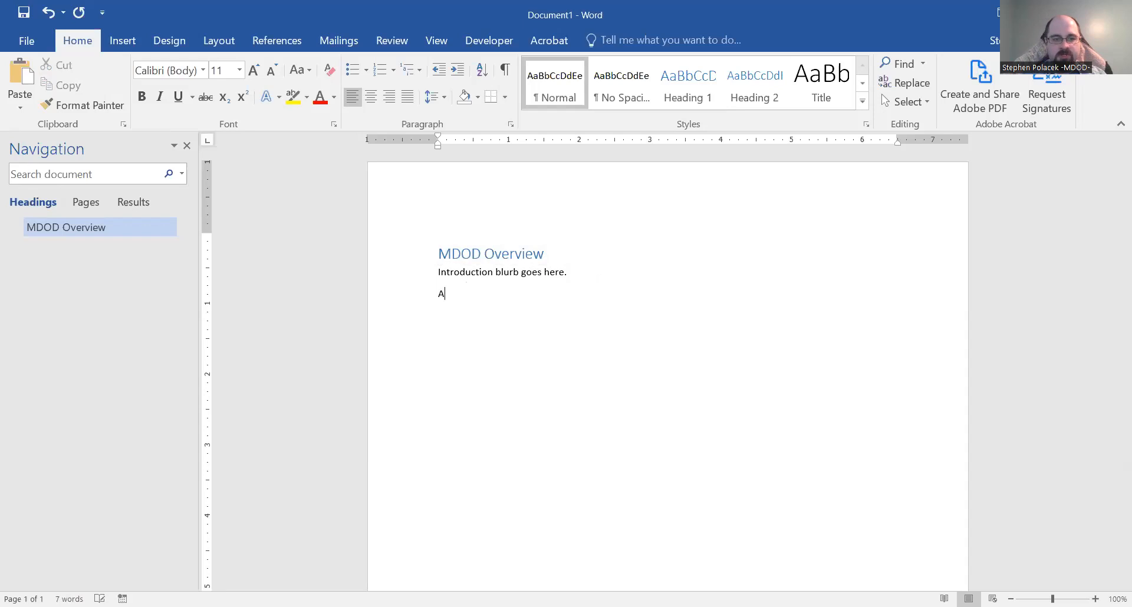
type("ccess M")
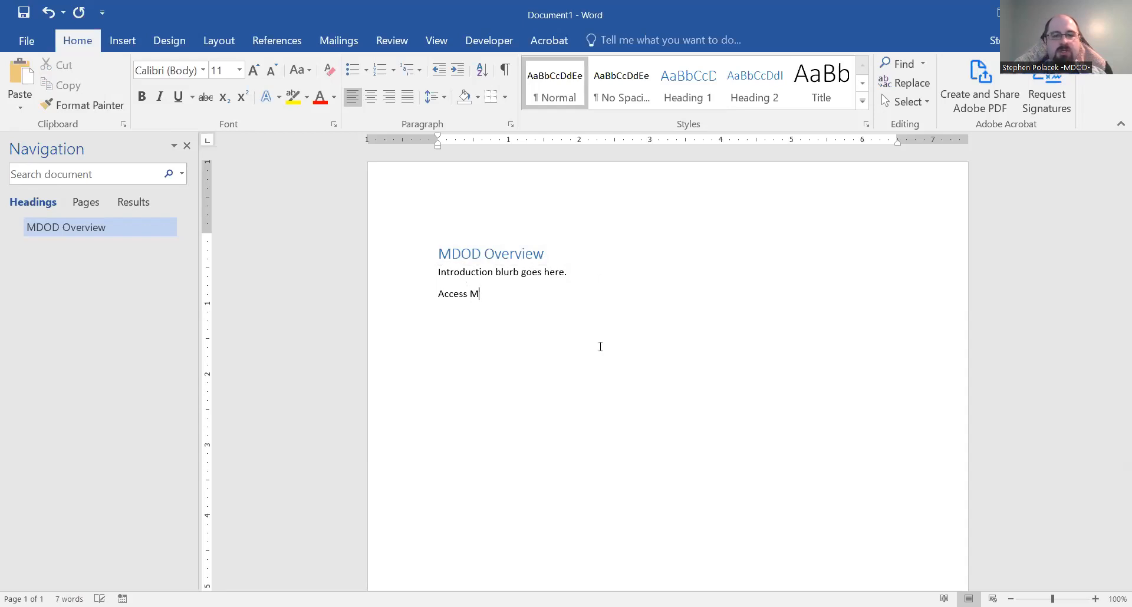
type("aryland ")
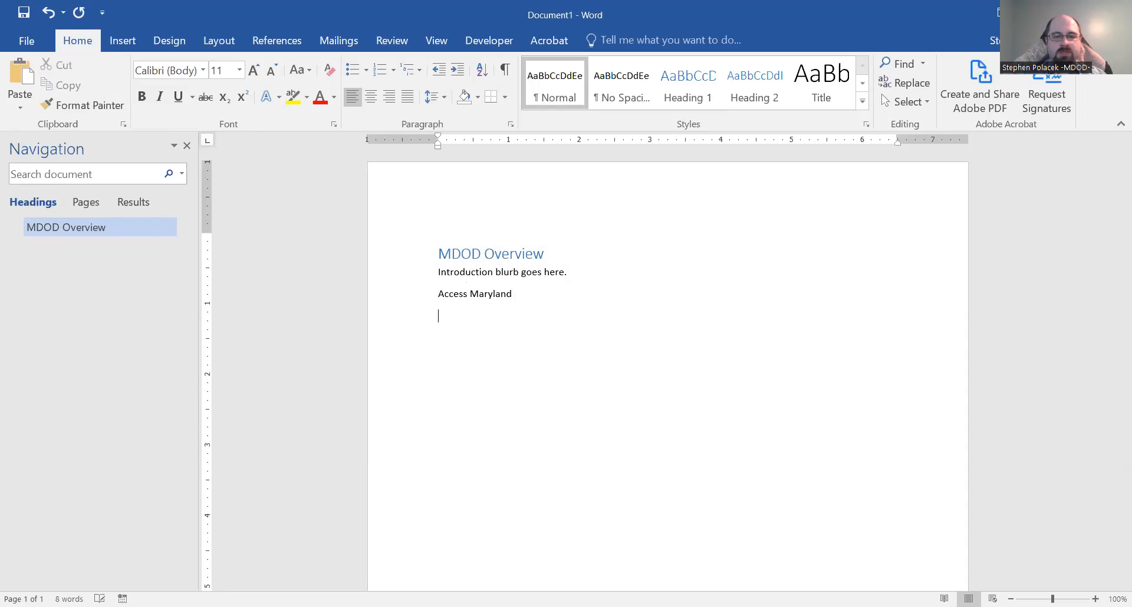
type("Summary")
key("Return")
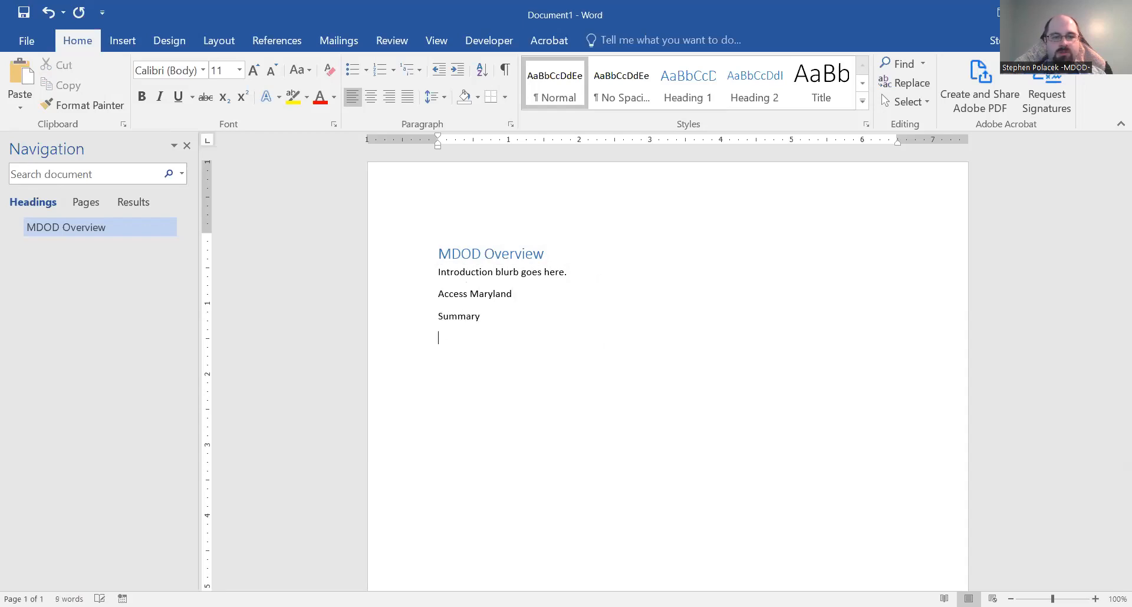
type("MDTAP")
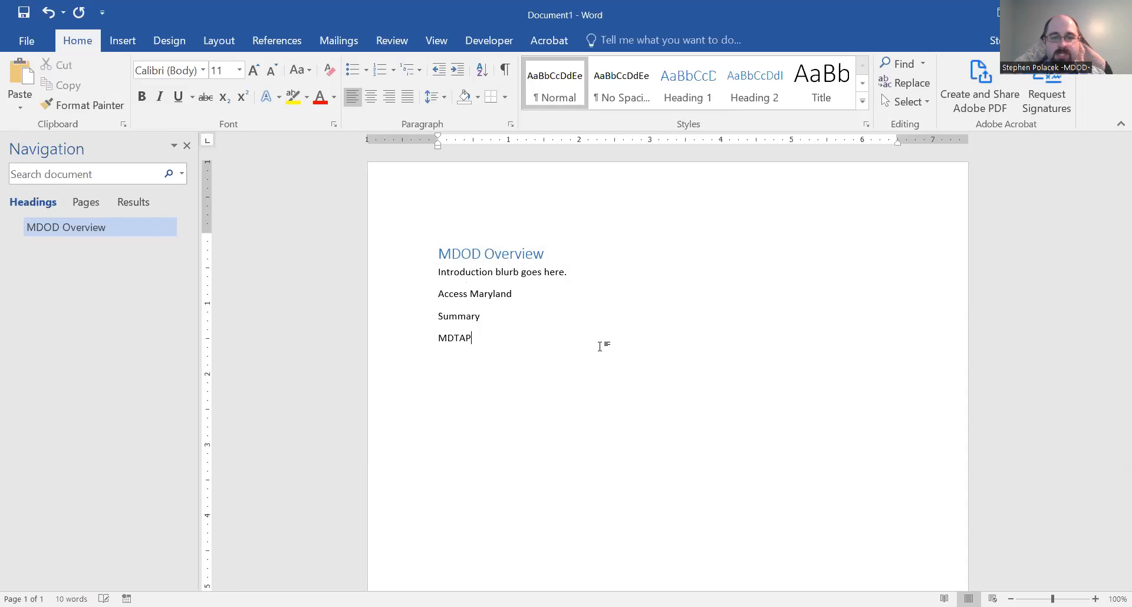
key("Return")
type("IT Access Initiative")
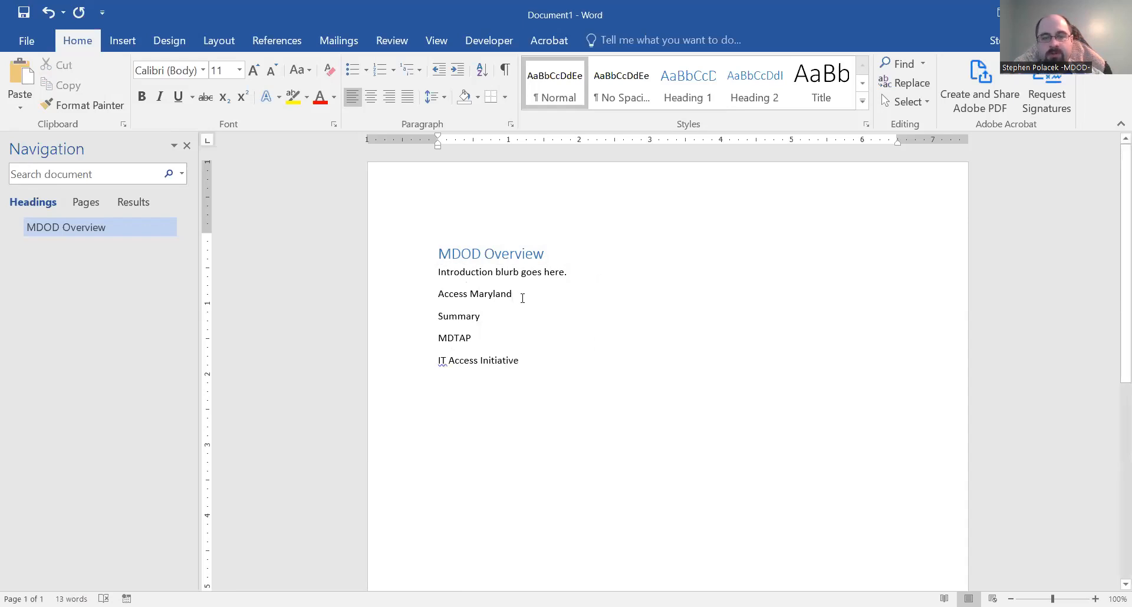
Apply the Heading 2 style to the "Access Maryland" line.
left_click_drag(522, 298, 445, 294)
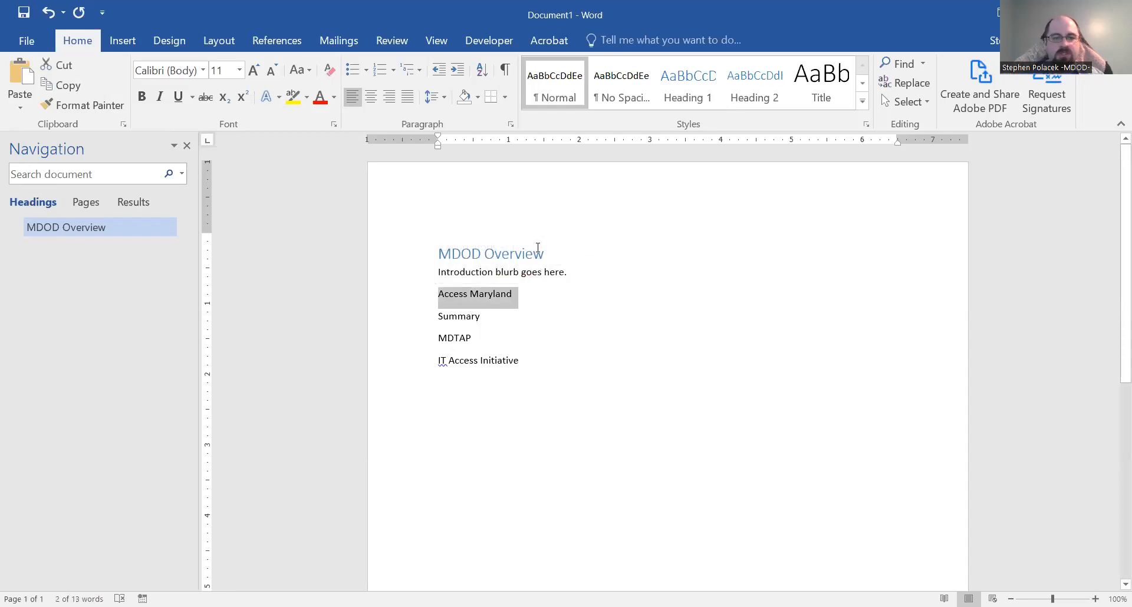
left_click(737, 88)
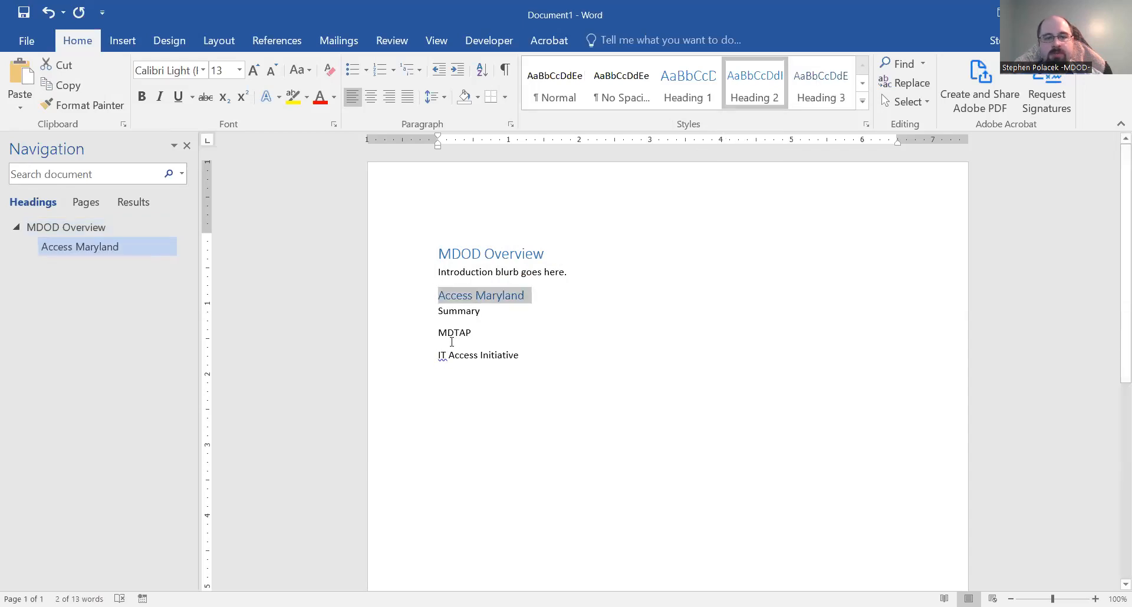
Apply the Heading 2 style to the "MDTAP" line and the Heading 3 style to "IT Access Initiative".
left_click(417, 347)
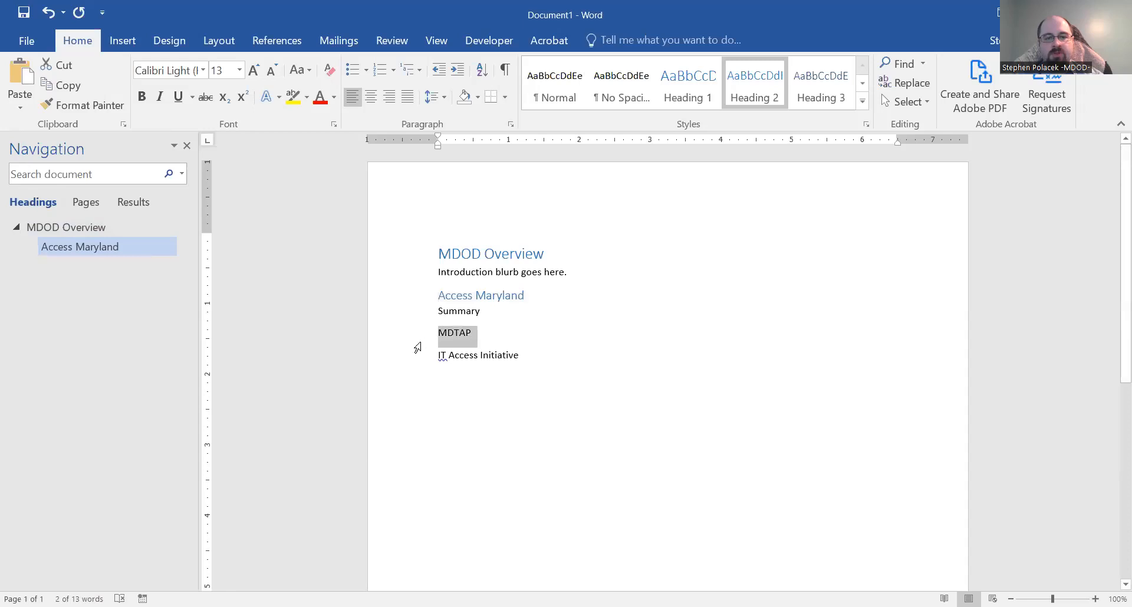
left_click(764, 88)
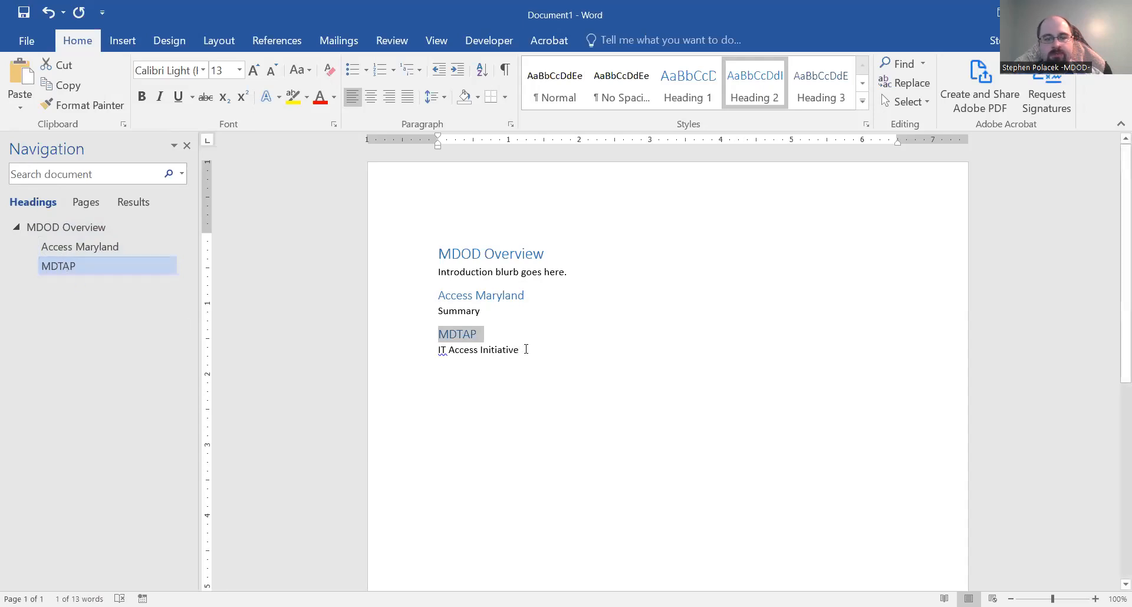
triple_click(485, 349)
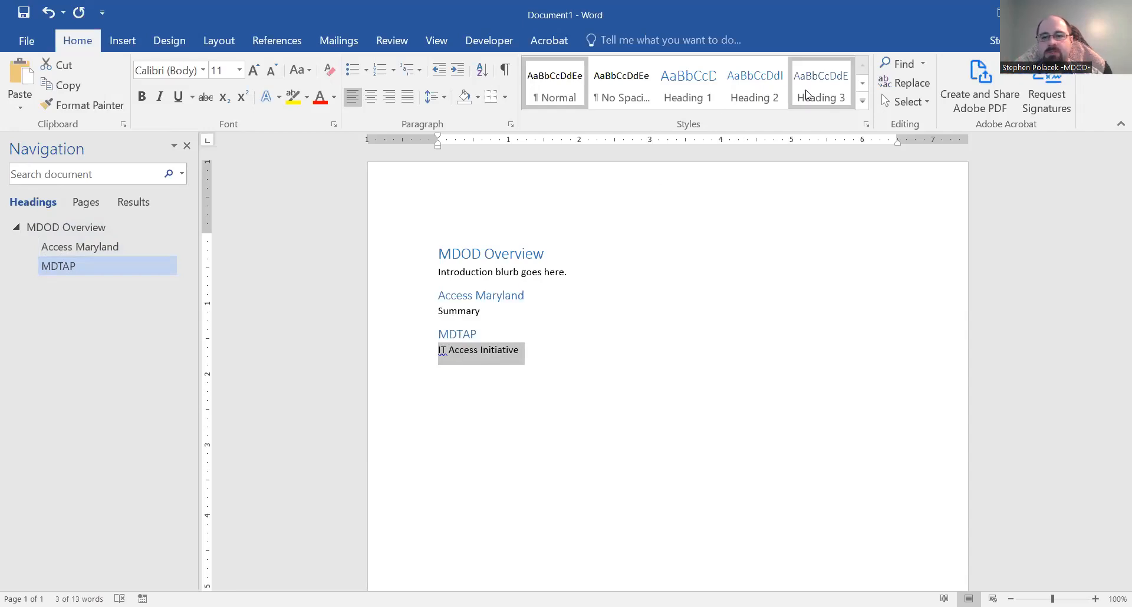
left_click(821, 88)
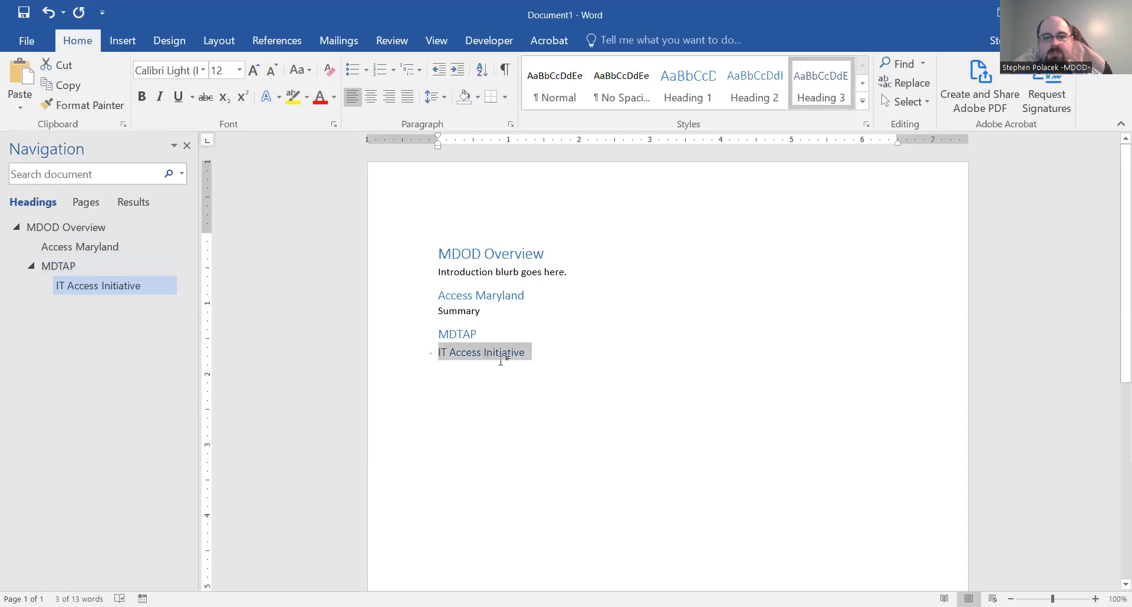
Collapse the "MDTAP" branch in the heading outline and expand it again.
left_click(553, 359)
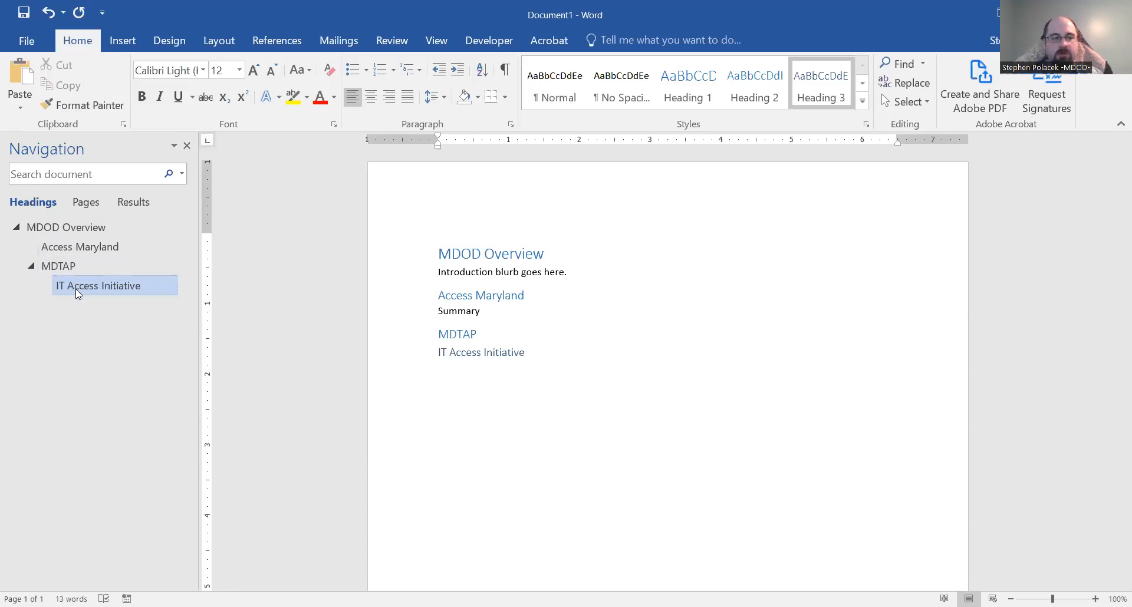
left_click(31, 266)
left_click(31, 266)
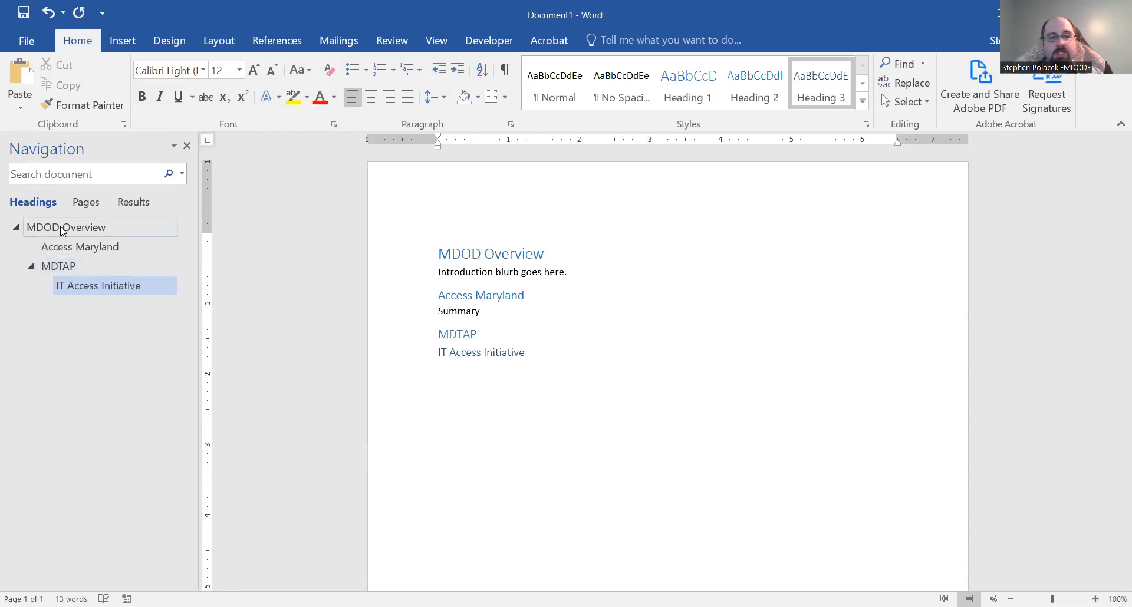
Add blank lines after "IT Access Initiative" down to the third page, and jump back to the "MDOD Overview" heading.
key("Return")
key("Return")
key("Return")
key("Return")
key("Return")
key("Return")
key("Return")
key("Return")
key("Return")
key("Return")
key("Return")
key("Return")
key("Return")
key("Return")
key("Return")
key("Return")
key("Return")
key("Return")
key("Return")
key("Return")
key("Return")
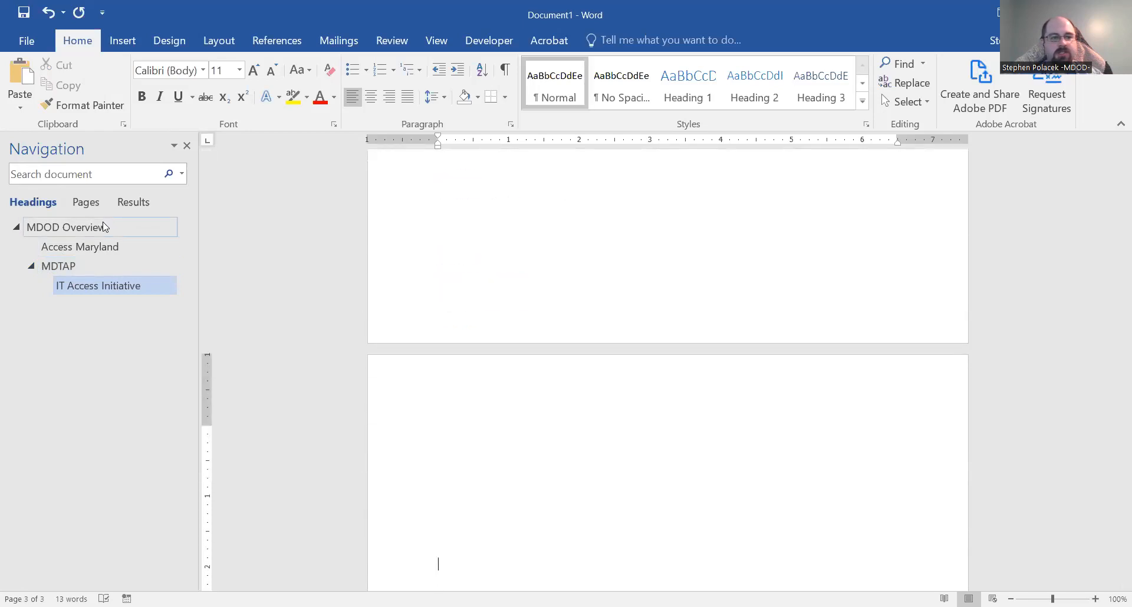
left_click(84, 224)
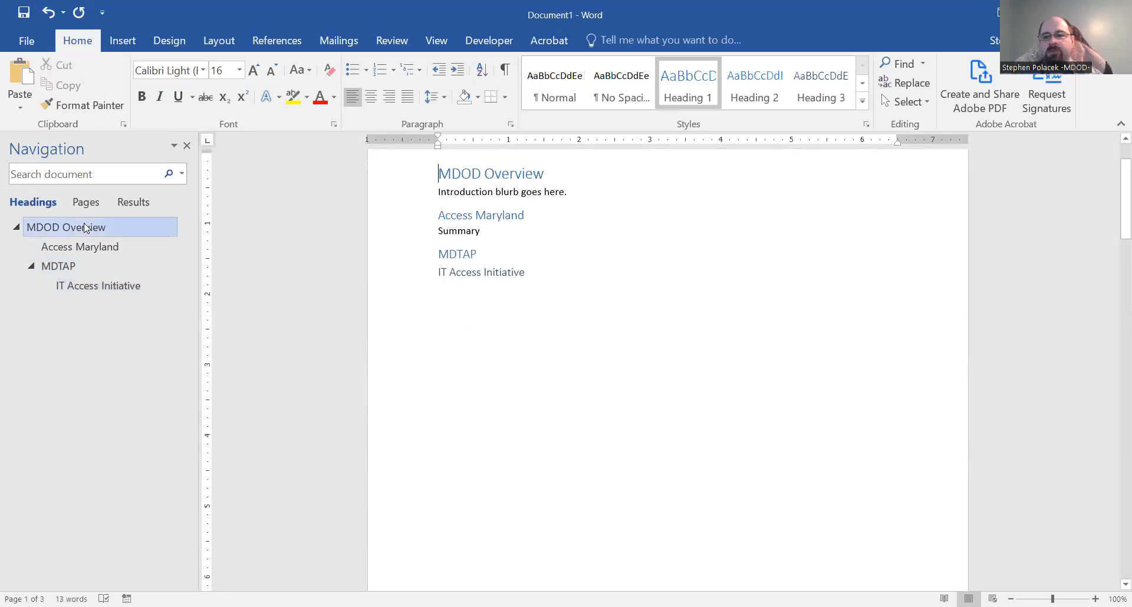
scroll(473, 290, "up", 2)
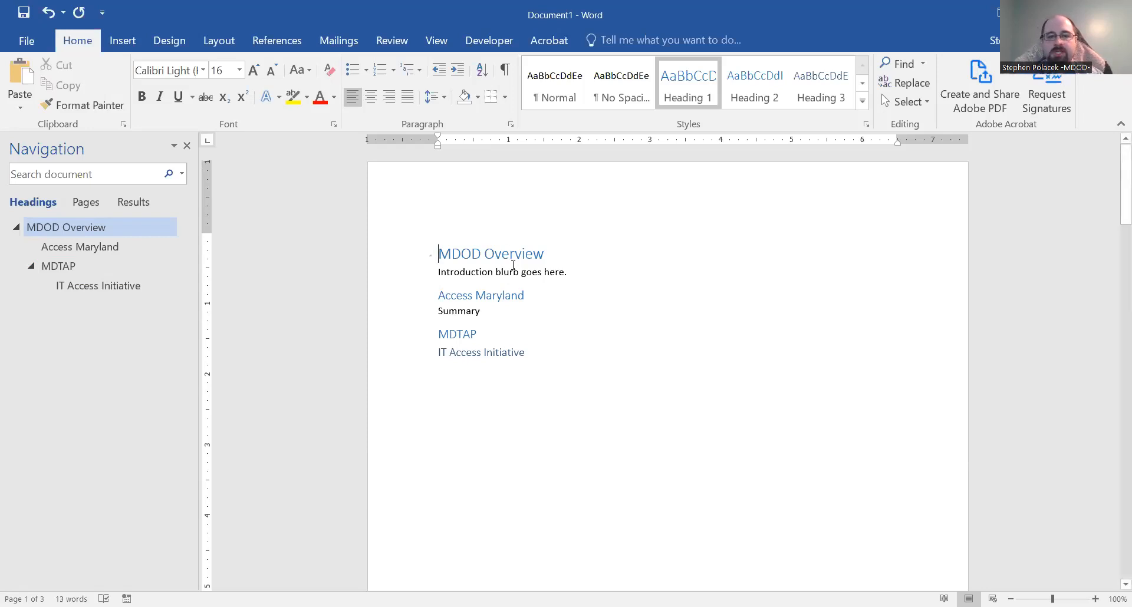
Format the "MDOD Overview" heading in 20 pt bold black text.
left_click_drag(542, 255, 424, 238)
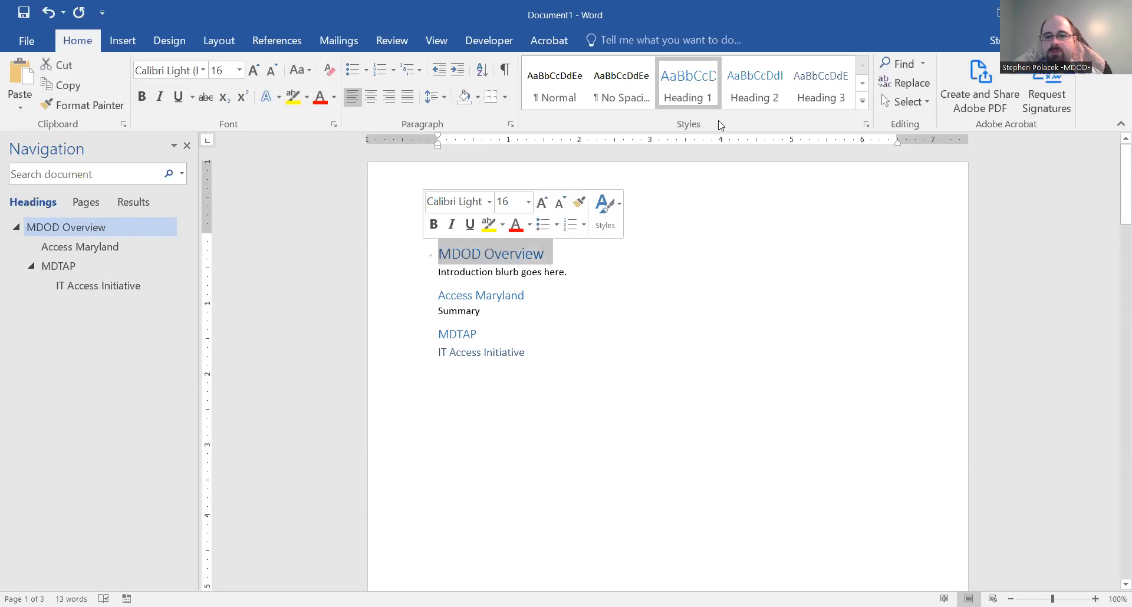
left_click(239, 71)
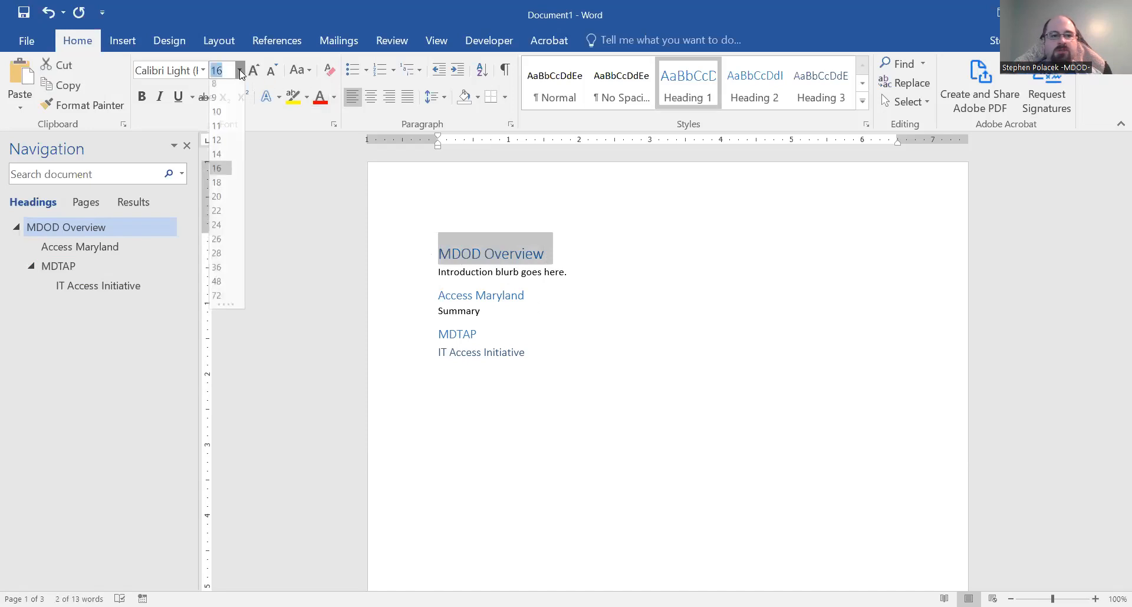
left_click(219, 200)
left_click(142, 96)
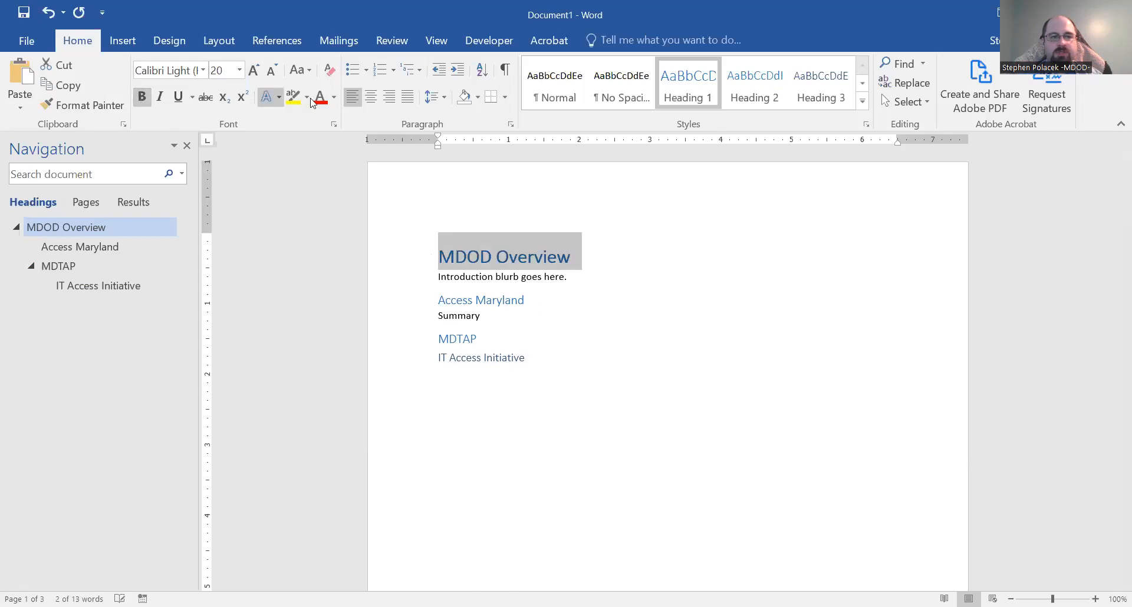
left_click(320, 97)
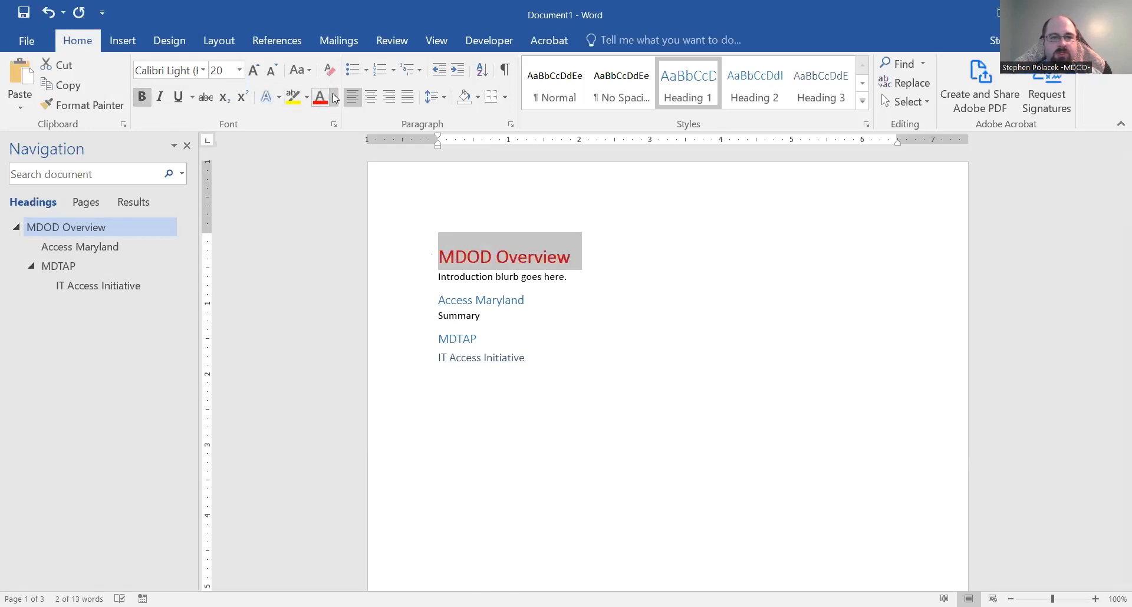
left_click(334, 97)
left_click(329, 118)
left_click(590, 259)
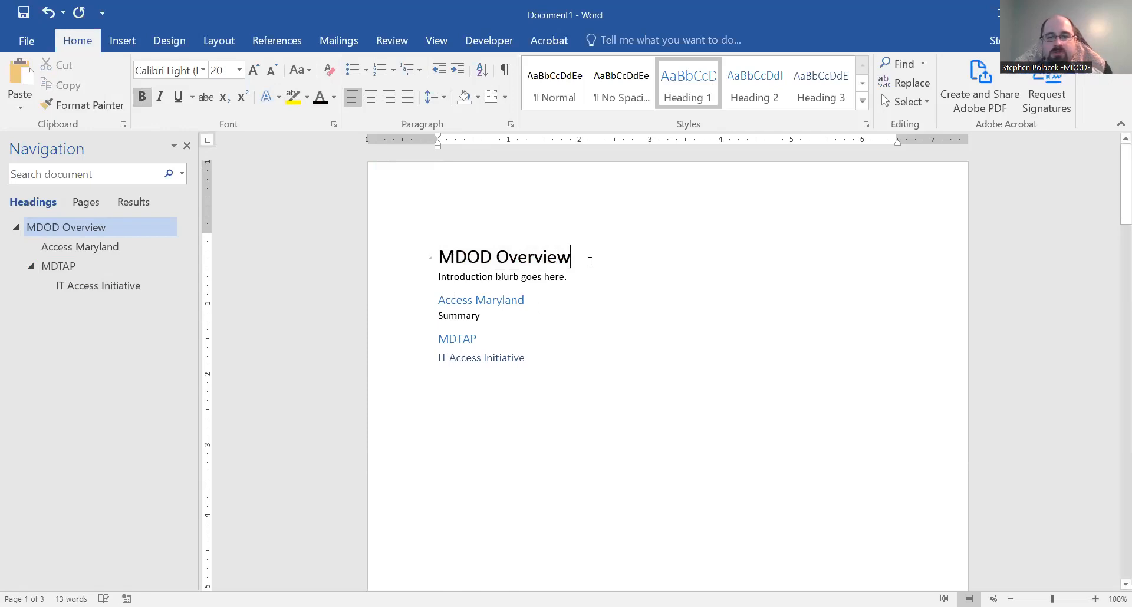
left_click_drag(588, 257, 441, 258)
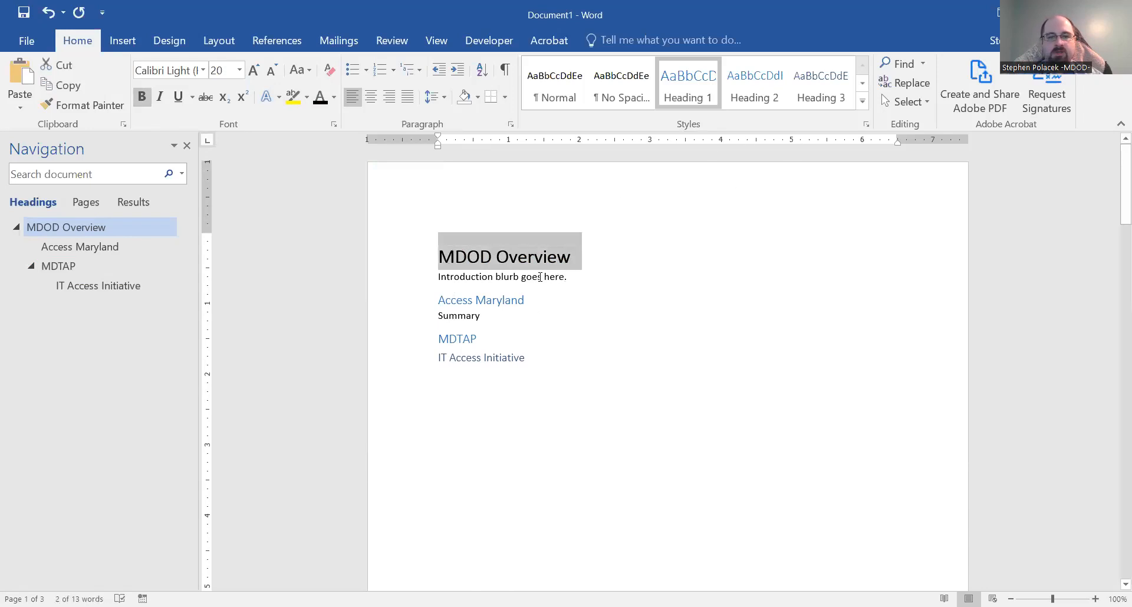
Begin a new style based on the introduction sentence's formatting and name it "Custom Heading 2".
left_click_drag(567, 277, 432, 276)
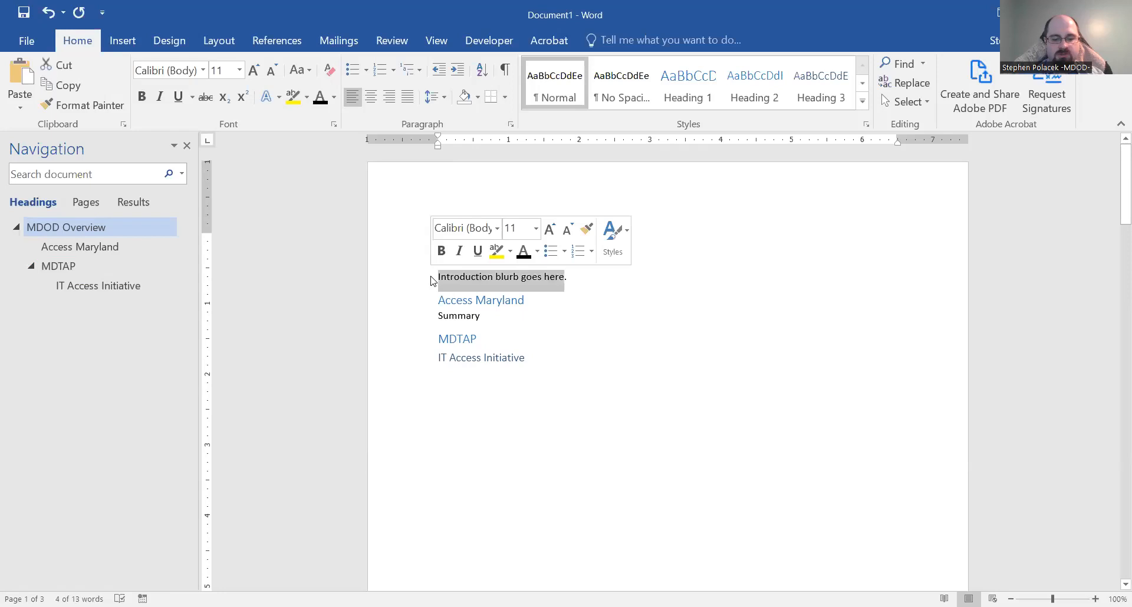
left_click(863, 103)
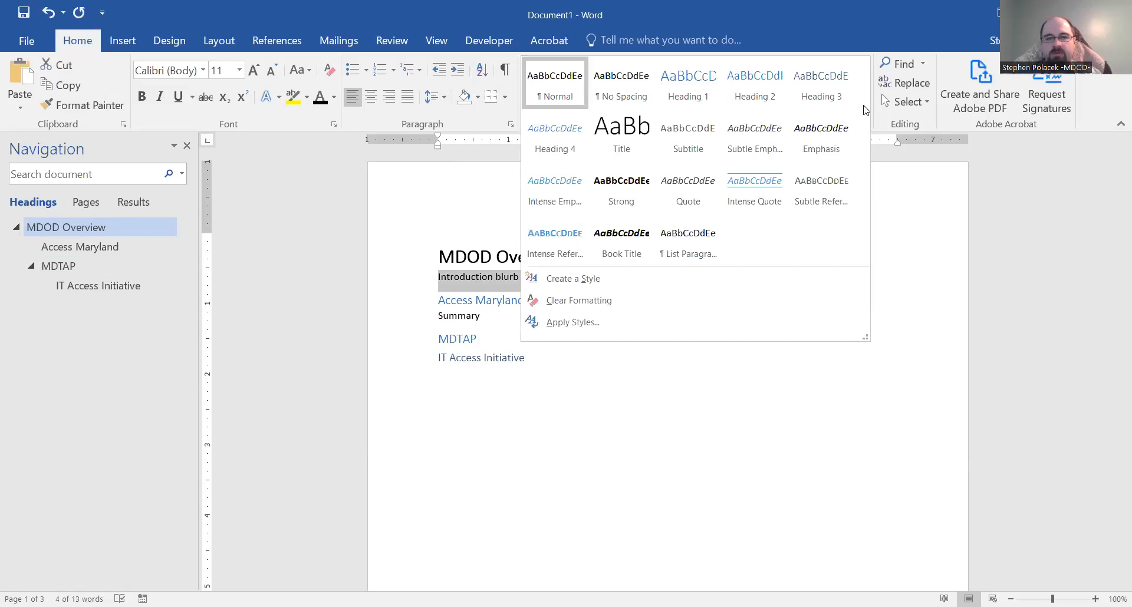
left_click(554, 280)
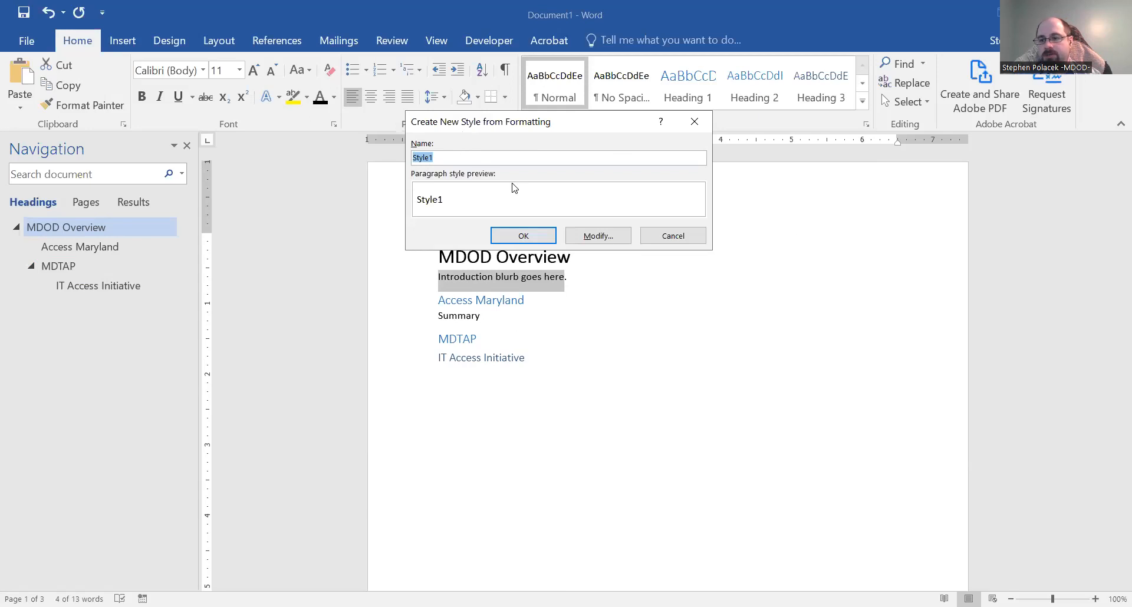
left_click(605, 238)
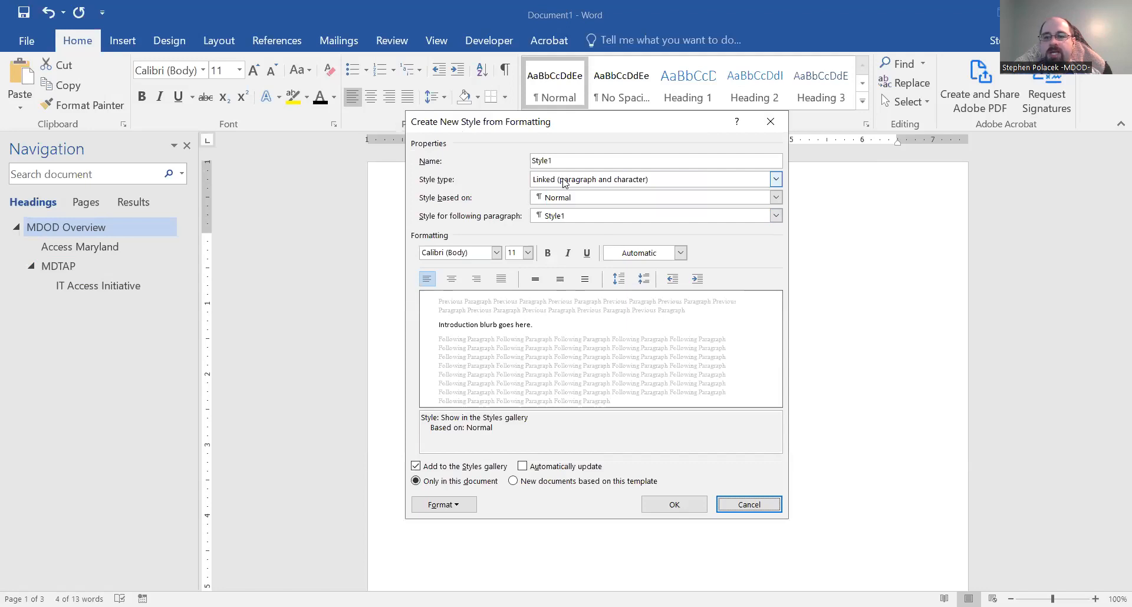
left_click_drag(558, 161, 515, 166)
type("Custom Heading")
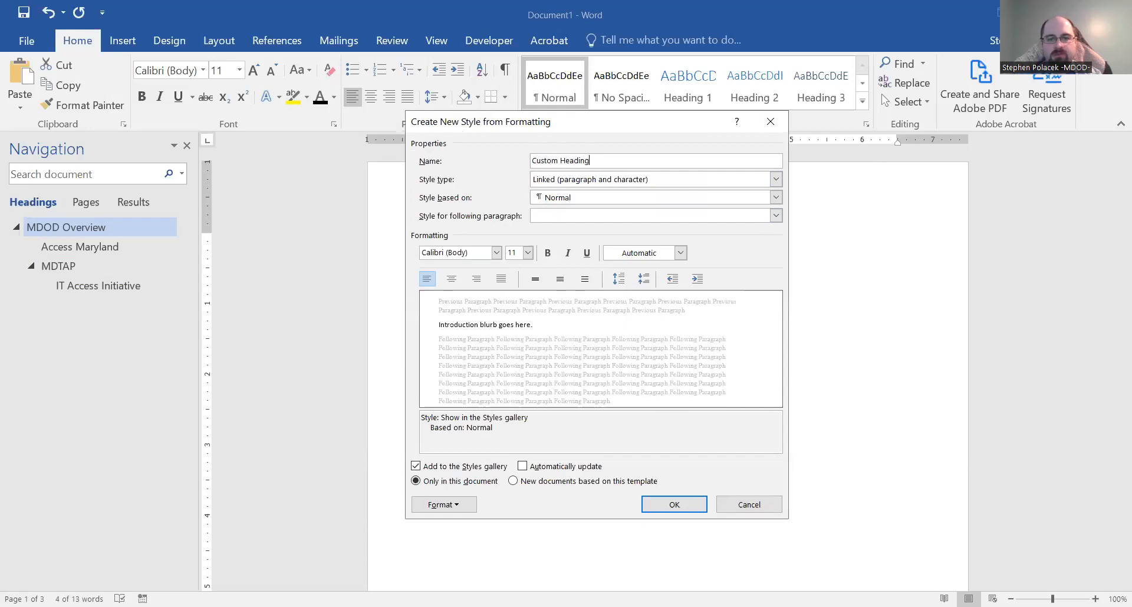
type(" 2")
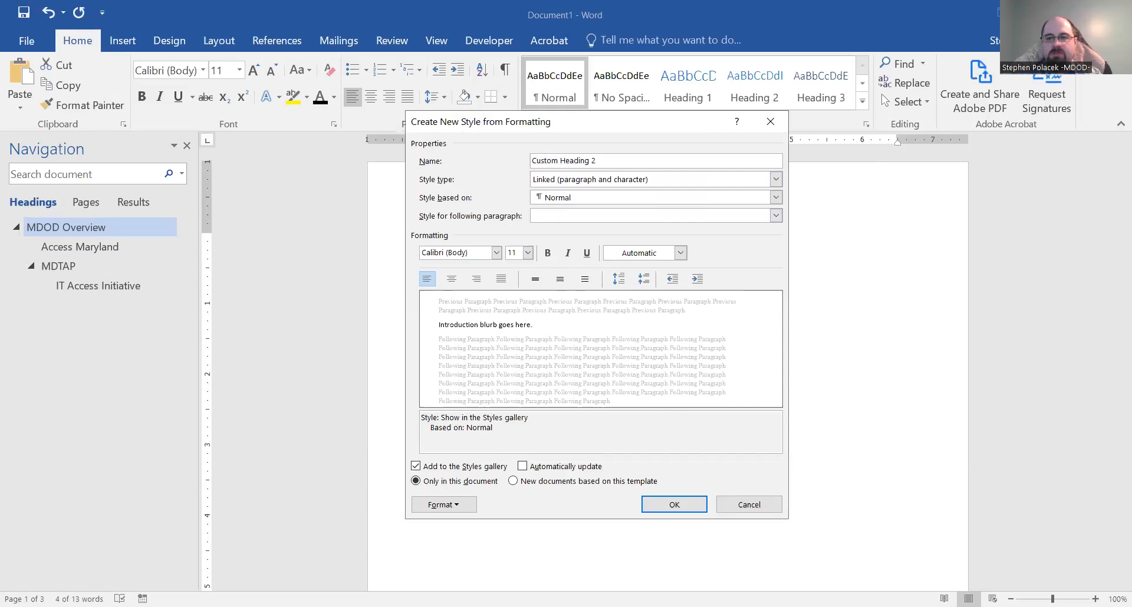
key("Tab")
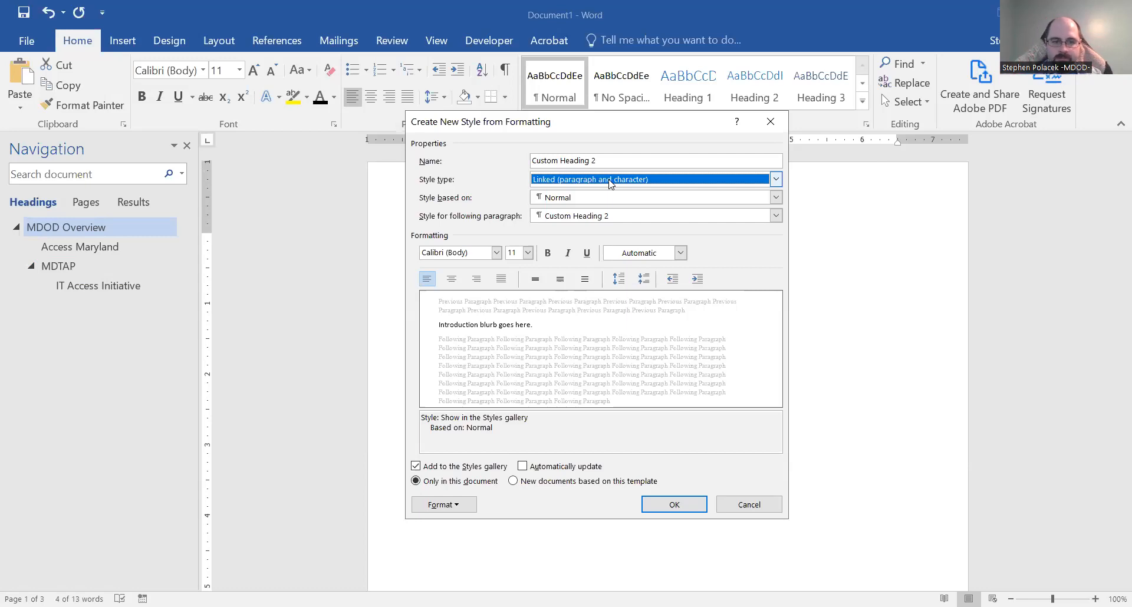
key("Tab")
Base the new style on Heading 2, followed by Normal, for new documents based on this template, and discard it.
left_click(612, 198)
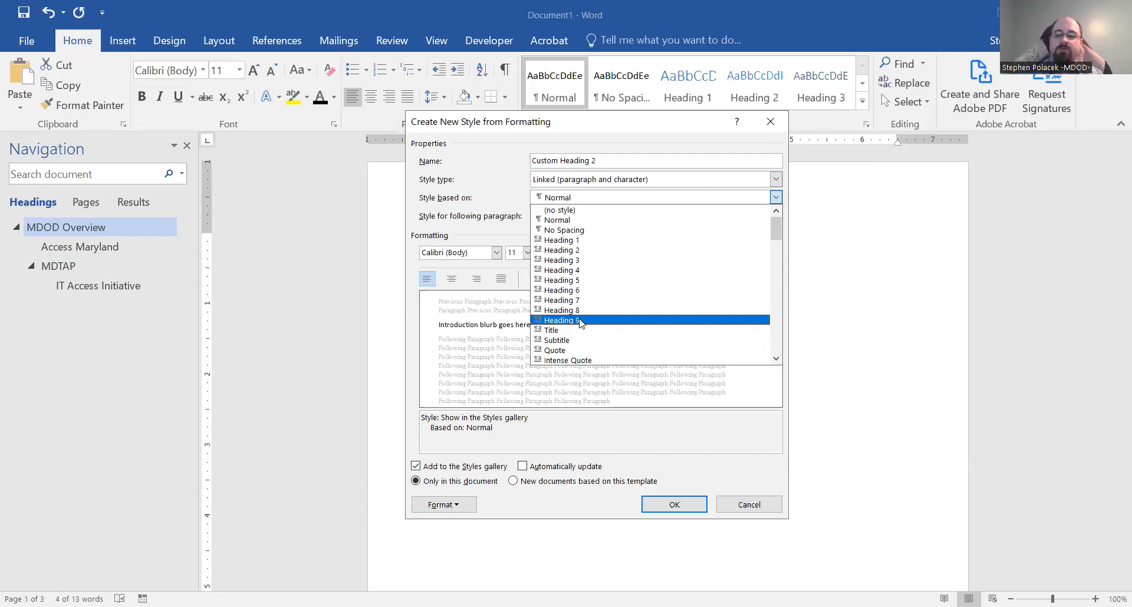
left_click_drag(777, 227, 775, 199)
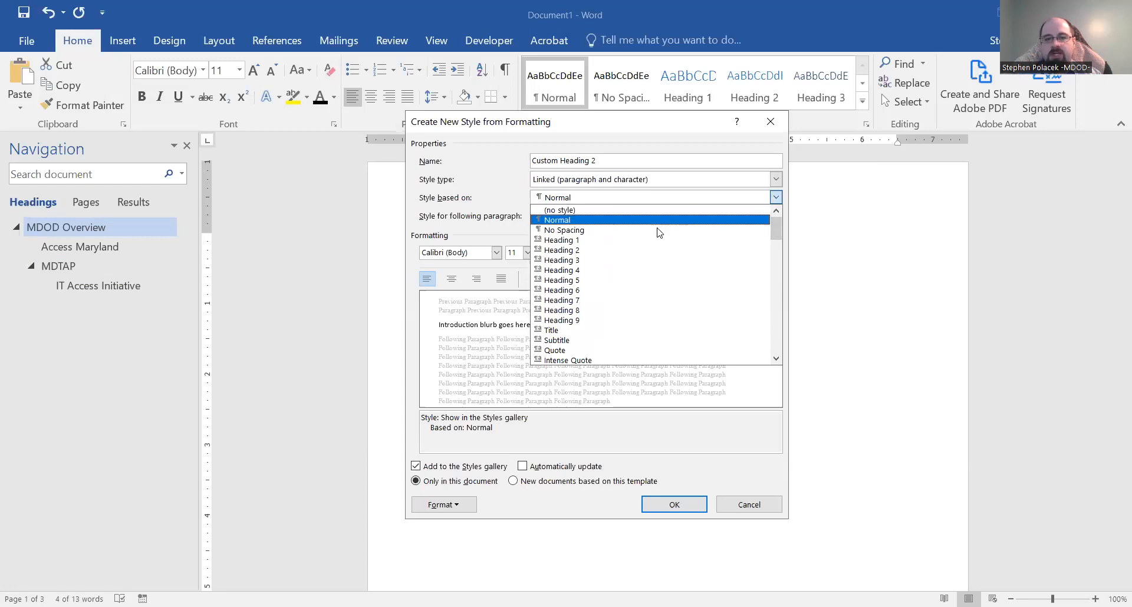
left_click(567, 250)
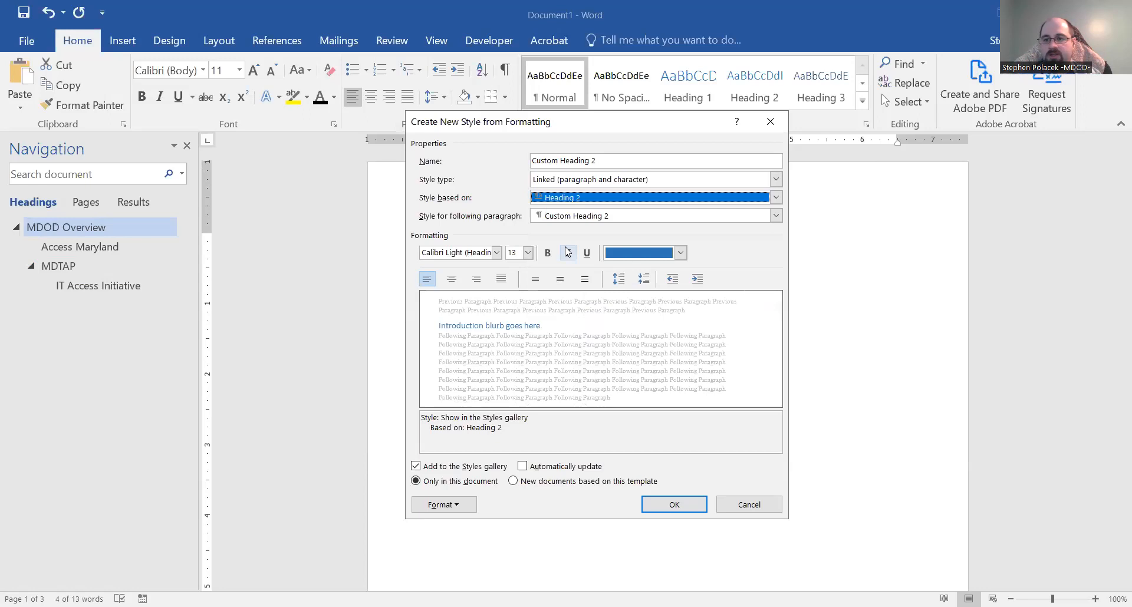
left_click(568, 217)
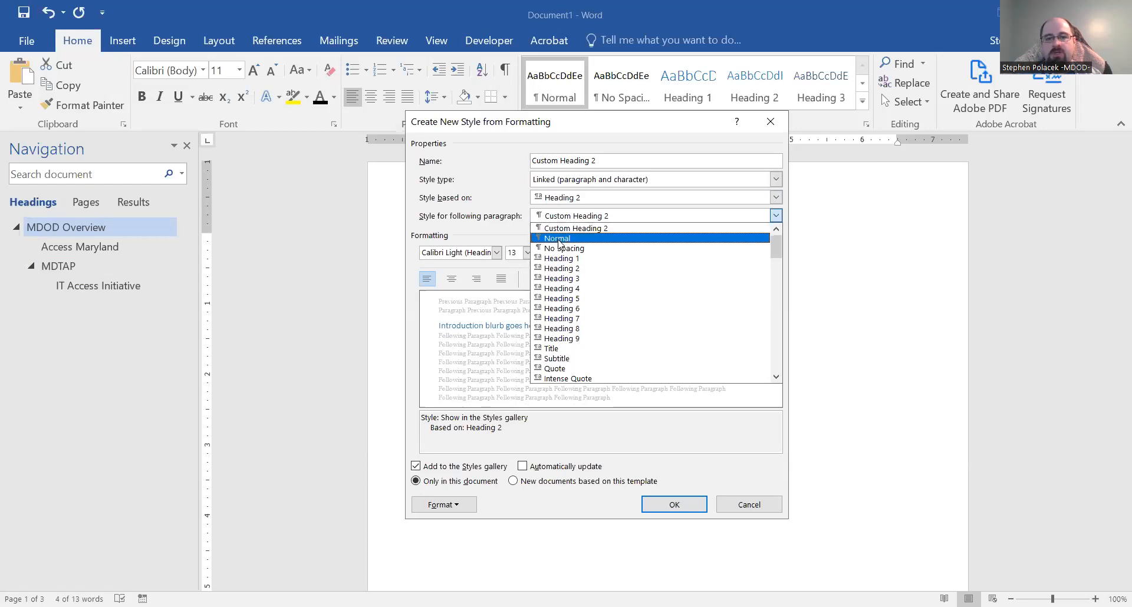
left_click(559, 239)
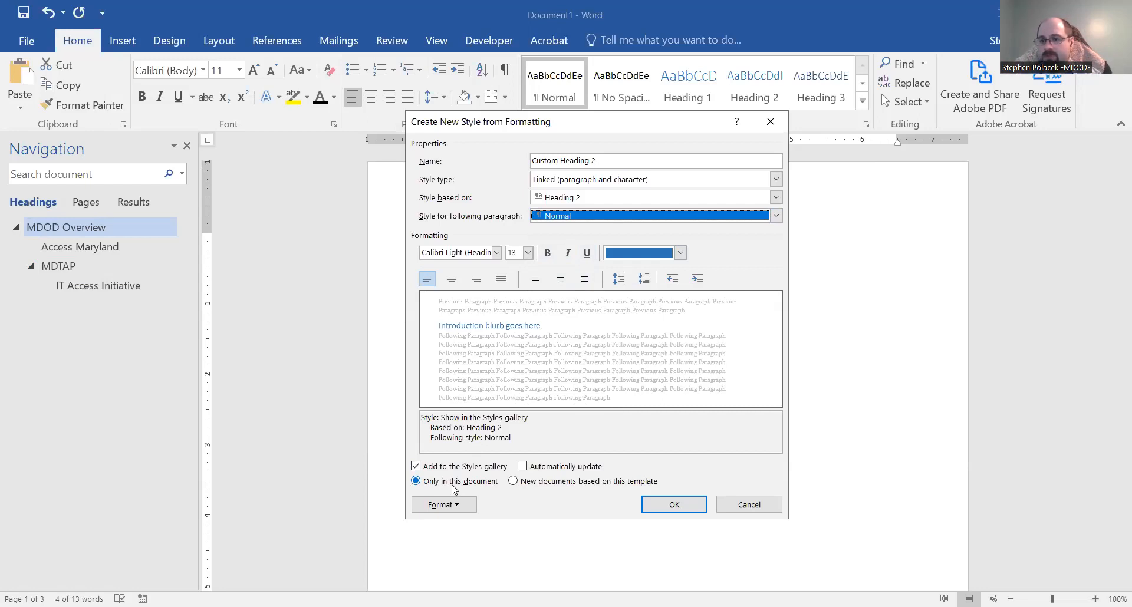
left_click(544, 484)
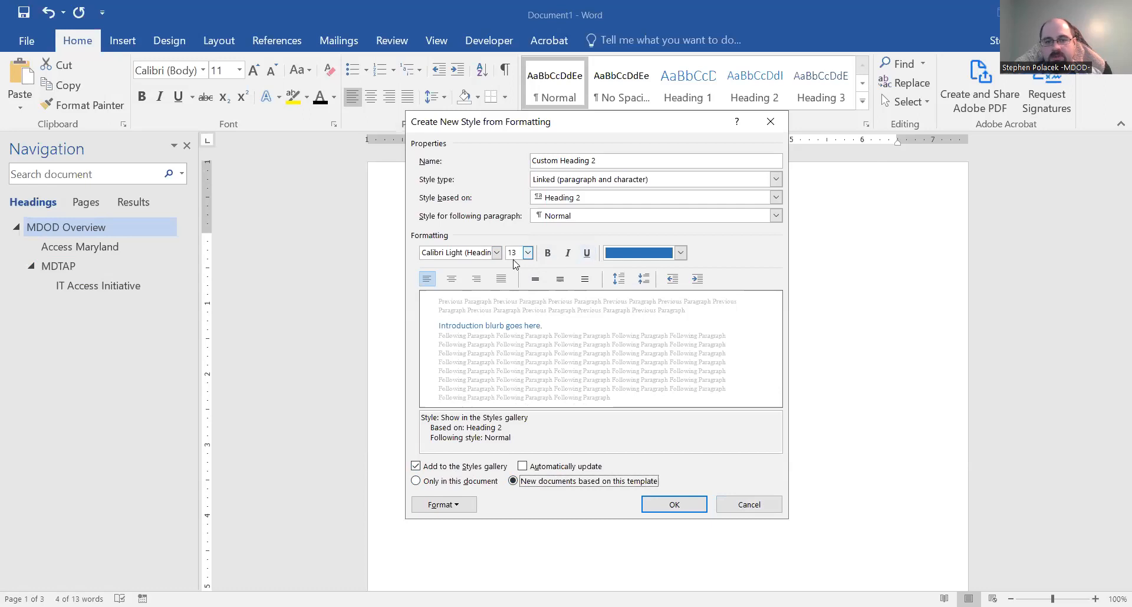
left_click(742, 505)
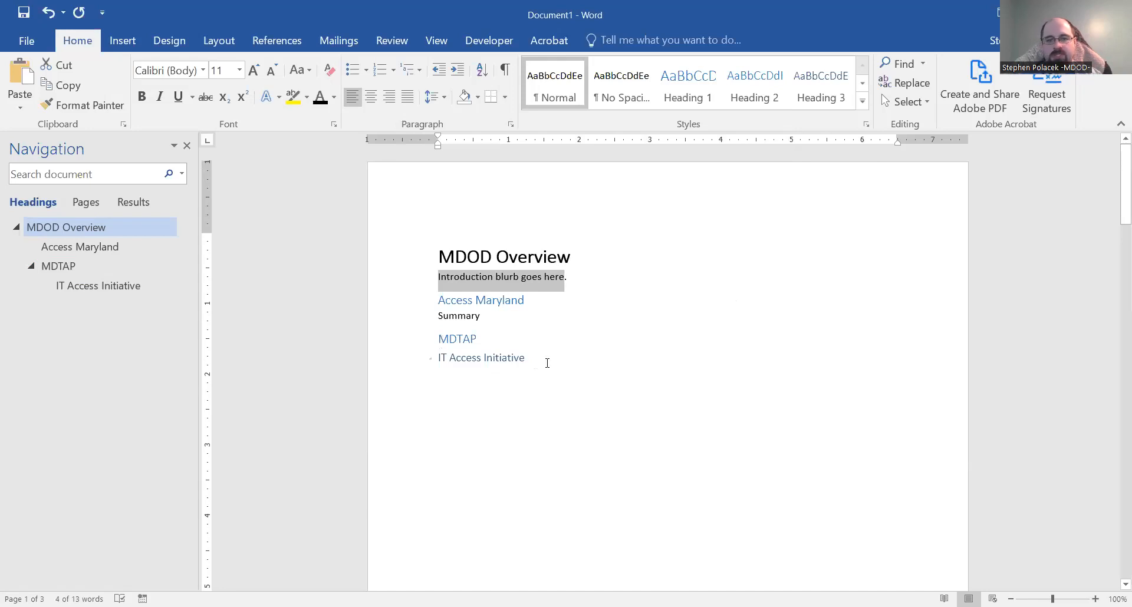
Add the line "Summary" under the "MDTAP" heading and "Resources" under the "IT Access Initiative" heading.
left_click(518, 341)
key("Return")
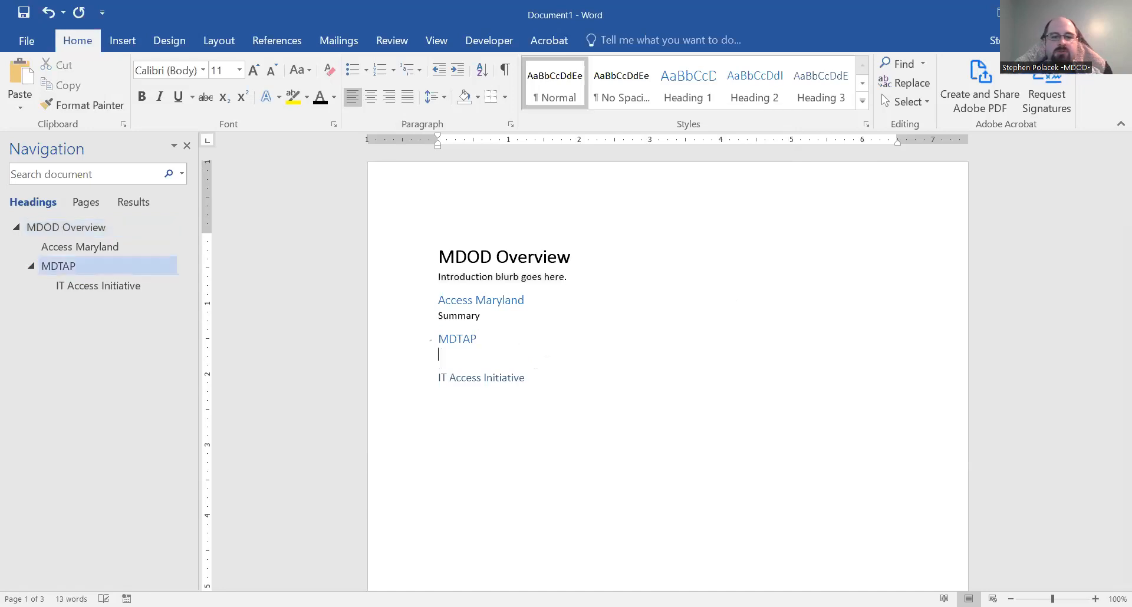
type("Summary")
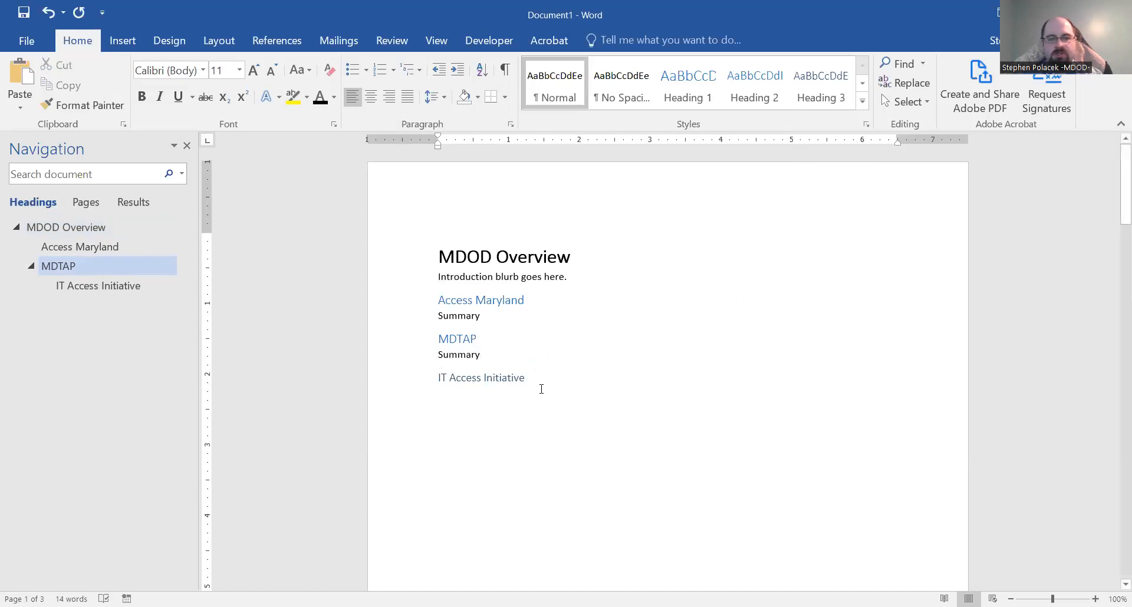
left_click(541, 389)
key("Return")
type("Resources")
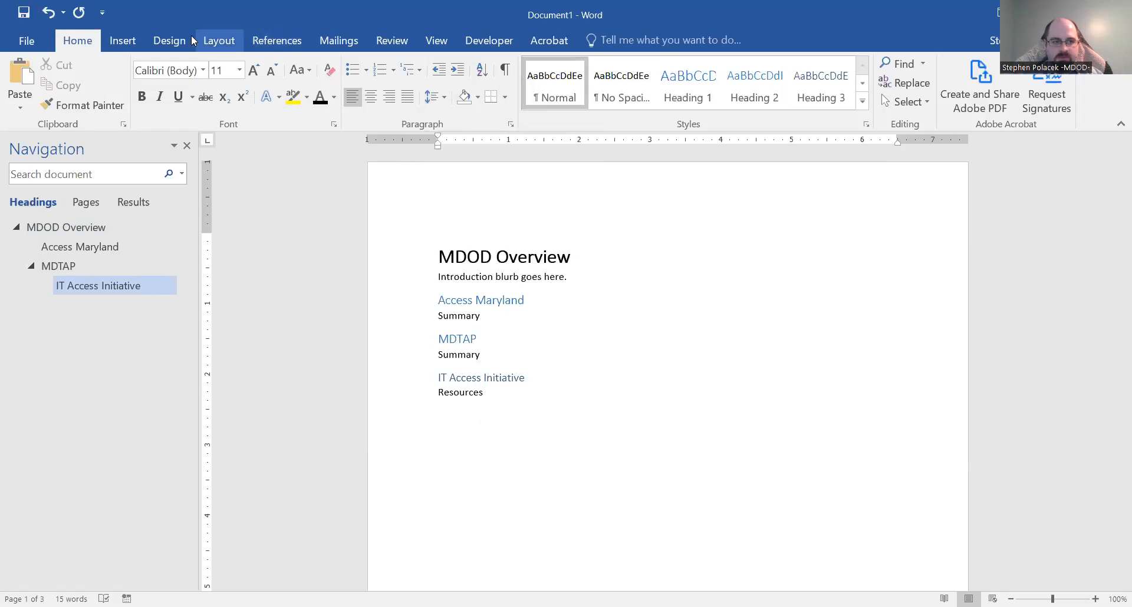
left_click(169, 40)
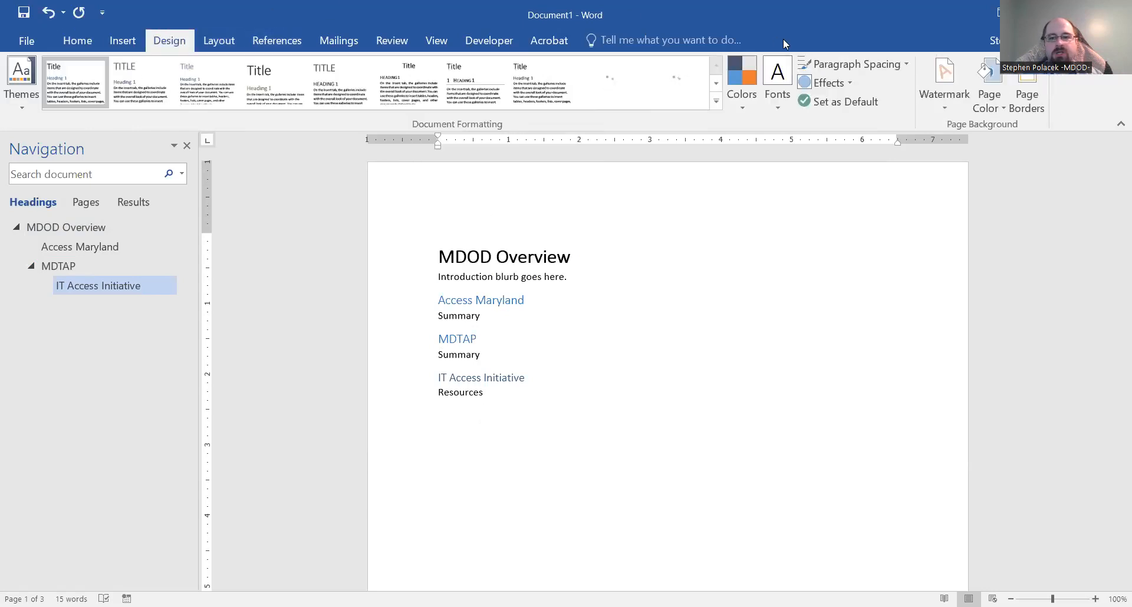
left_click(852, 62)
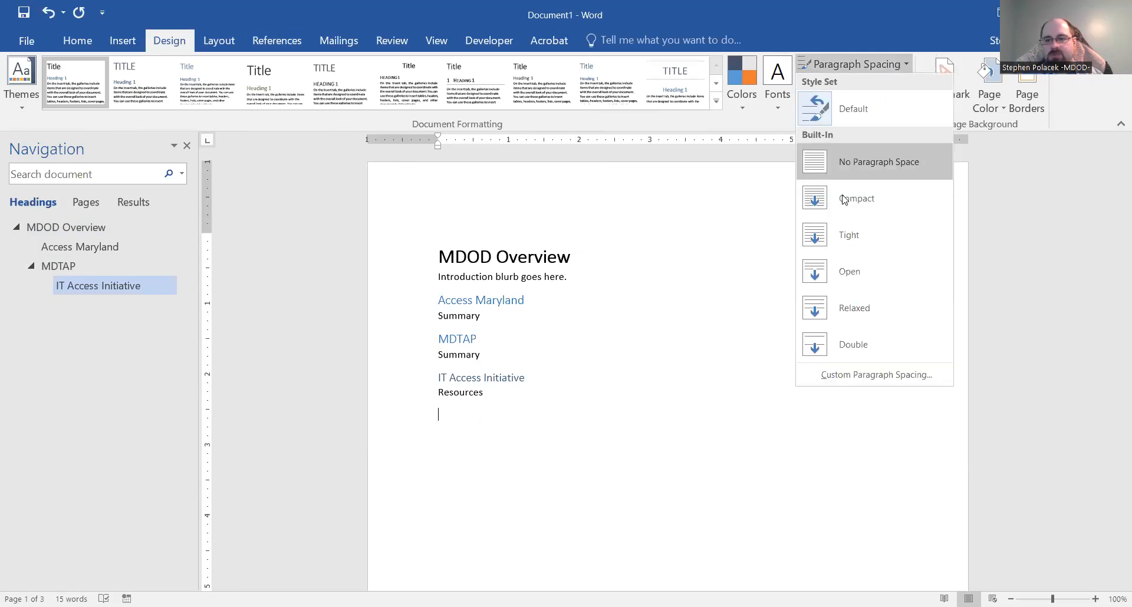
left_click(922, 24)
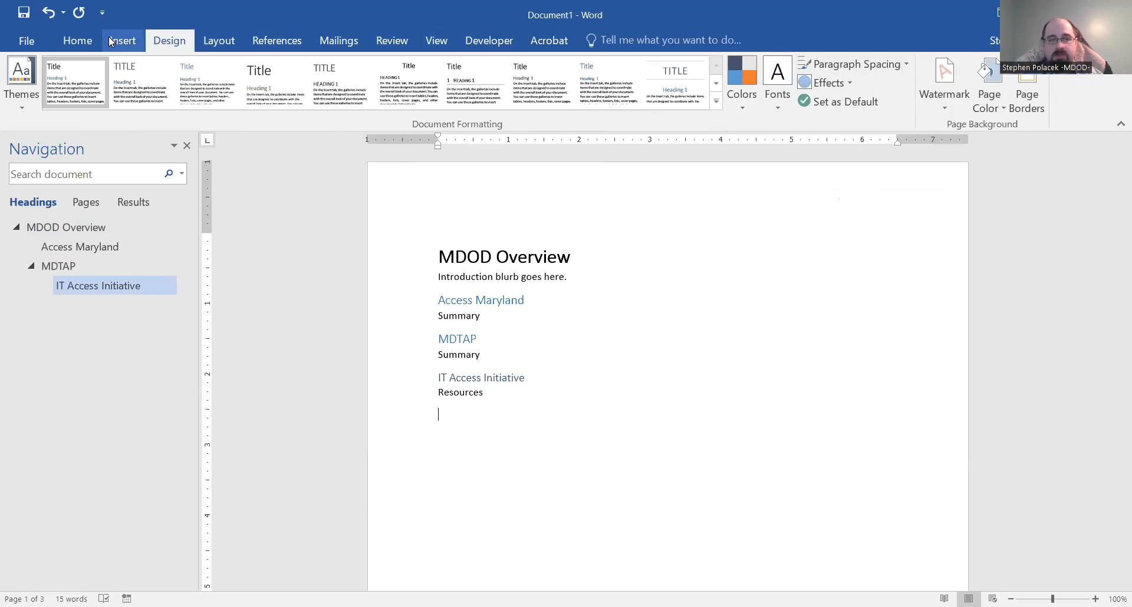
Step through the document line by line from the "MDOD Overview" heading to the blank lines below "Resources".
left_click(76, 42)
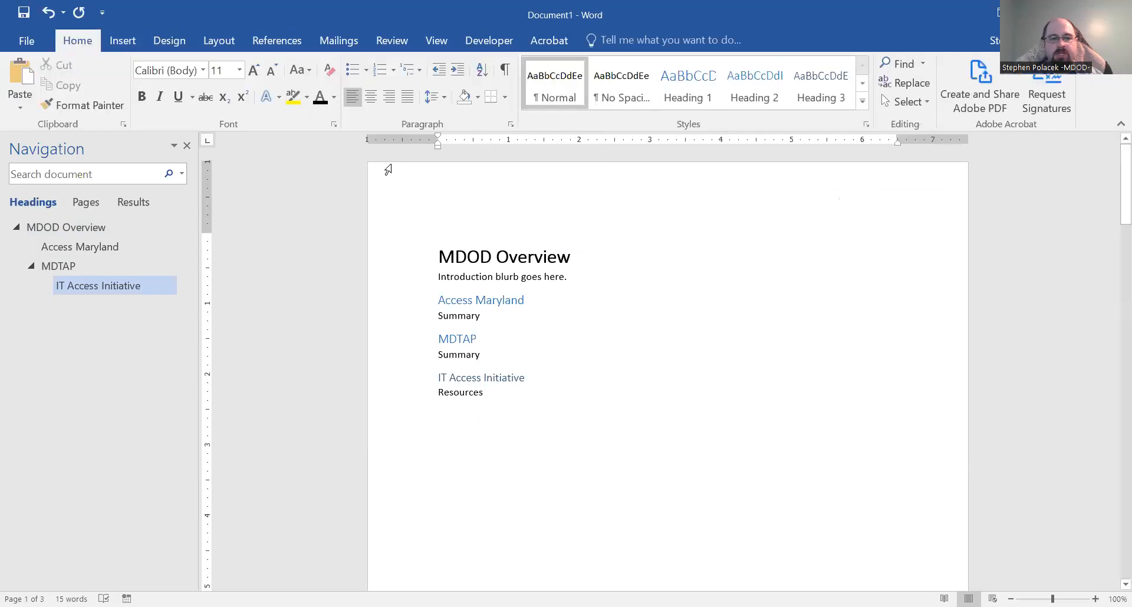
left_click(453, 258)
key("Down")
key("Down")
key("Down")
key("Down")
key("Down")
key("Down")
key("Down")
key("Down")
key("Up")
key("Up")
key("Down")
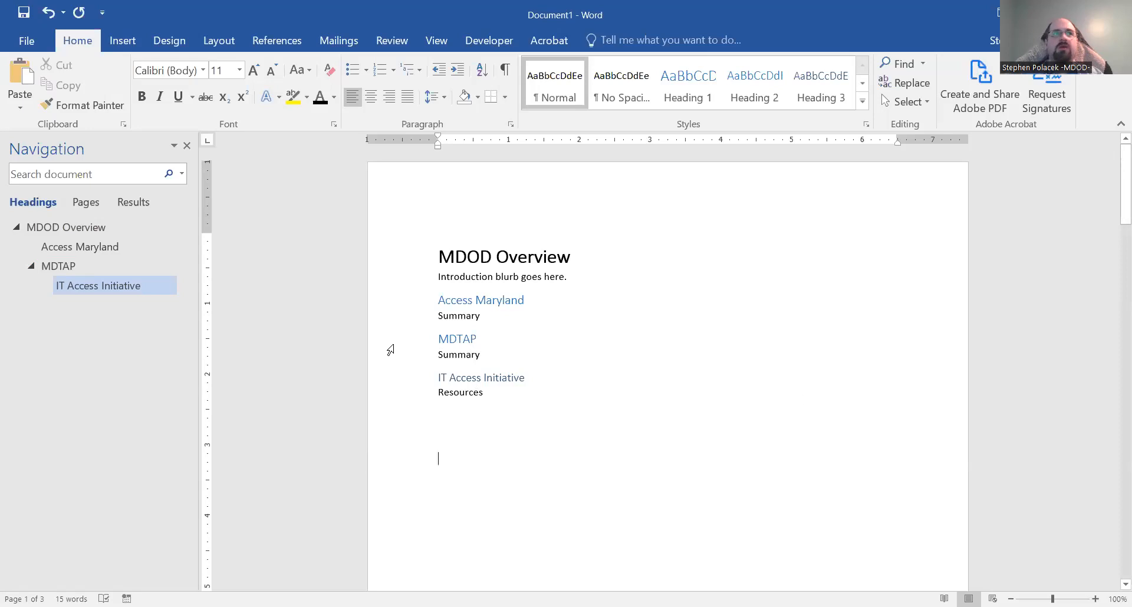
Insert the Maryland Department of Disabilities Assistive Technology Program logo picture on the blank line below "Resources".
left_click(121, 40)
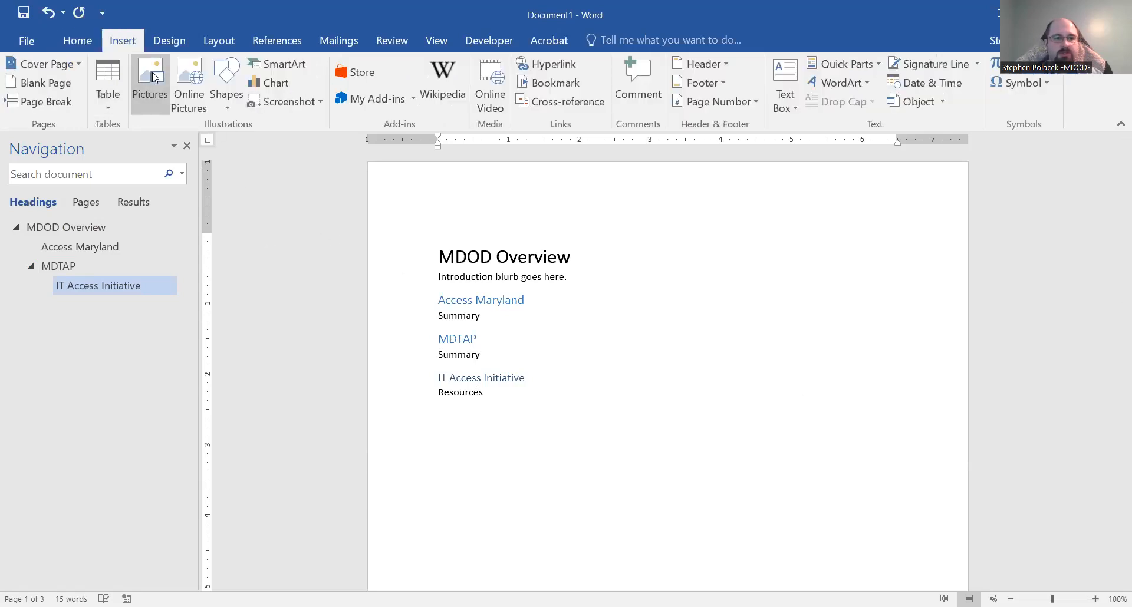
left_click(155, 77)
scroll(210, 183, "down", 10)
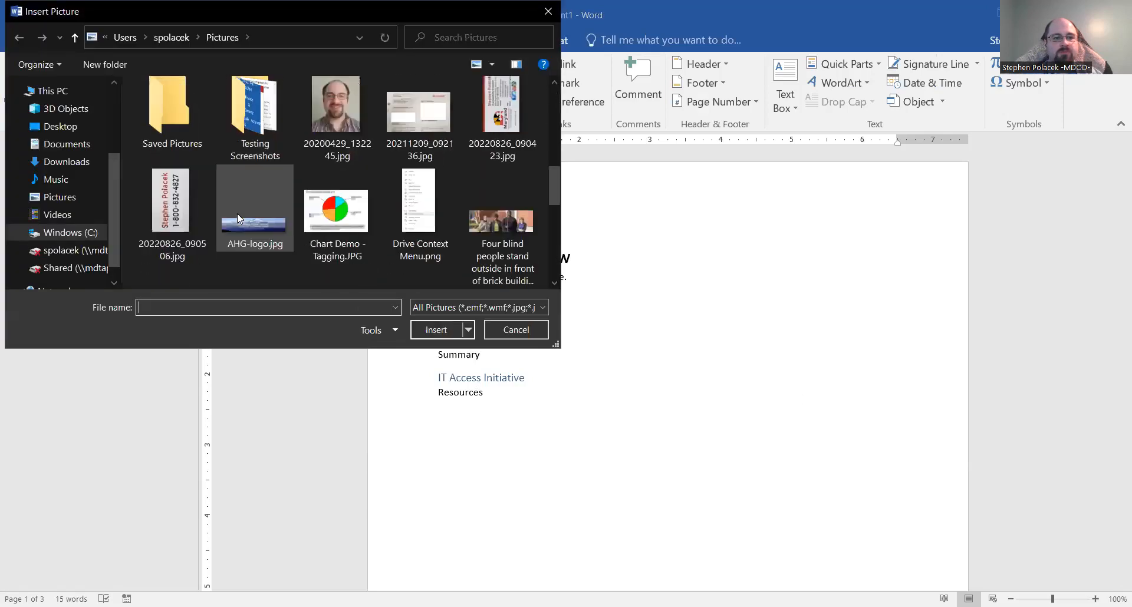
scroll(237, 213, "down", 3)
left_click(233, 142)
left_click(436, 329)
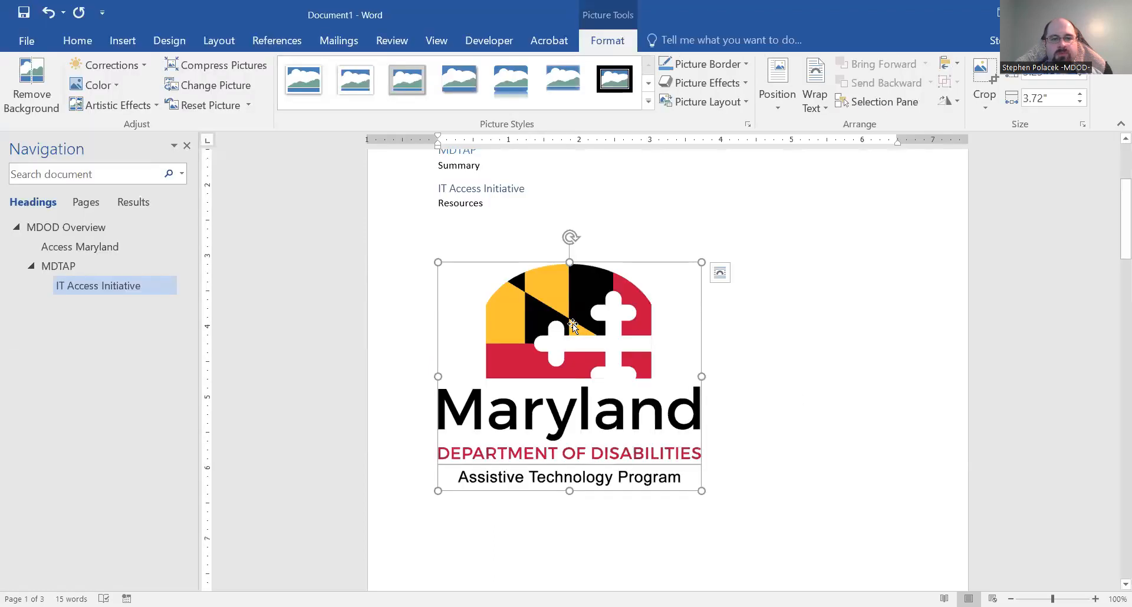
Move the logo picture into the "MDTAP" section and place it on its own line below "Summary".
left_click_drag(523, 409, 491, 235)
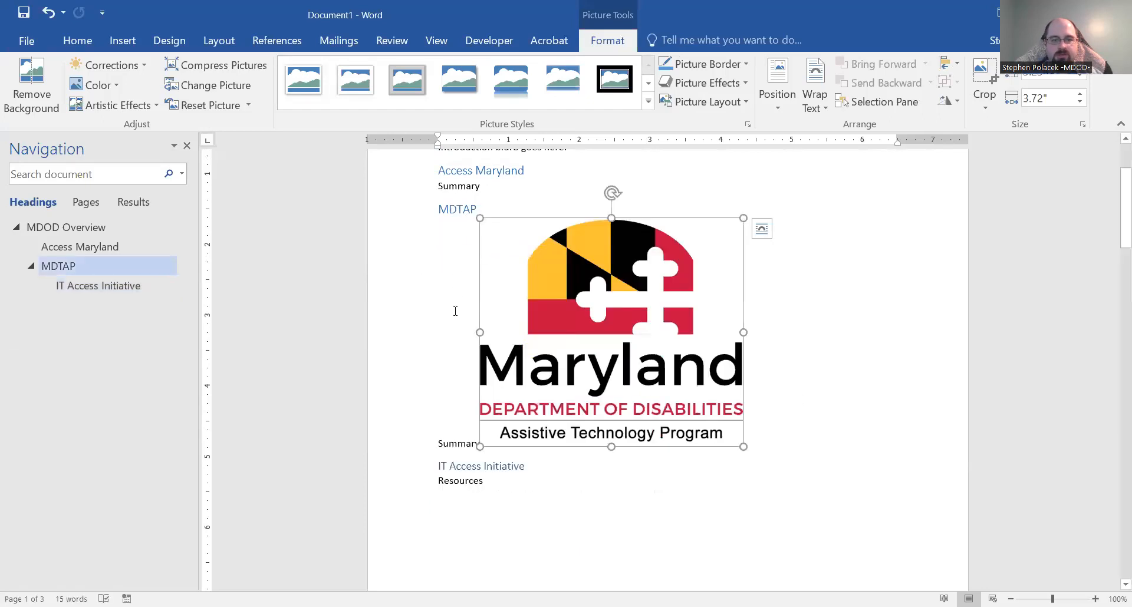
key("Left")
key("Return")
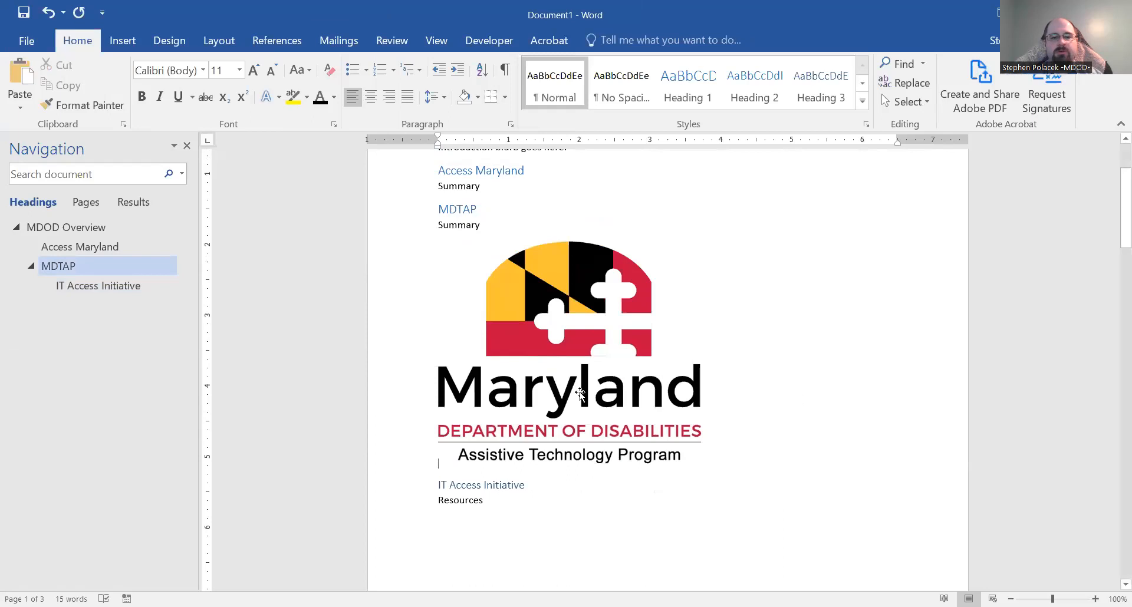
Open the logo's picture formatting options and enter "MDTAP logo" as its alt text description.
left_click(576, 305)
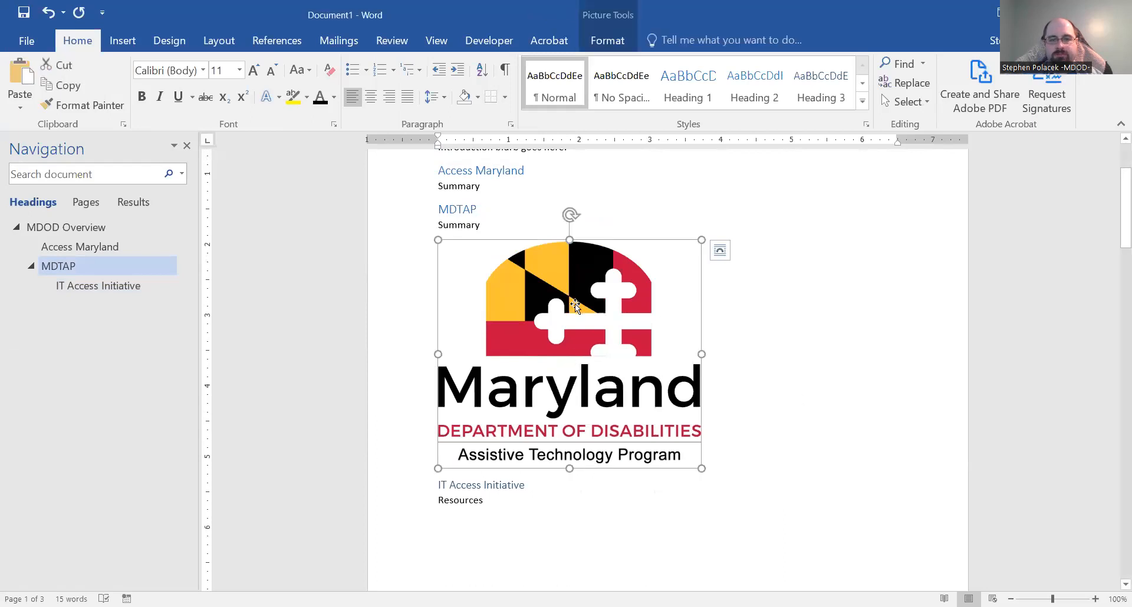
left_click(602, 38)
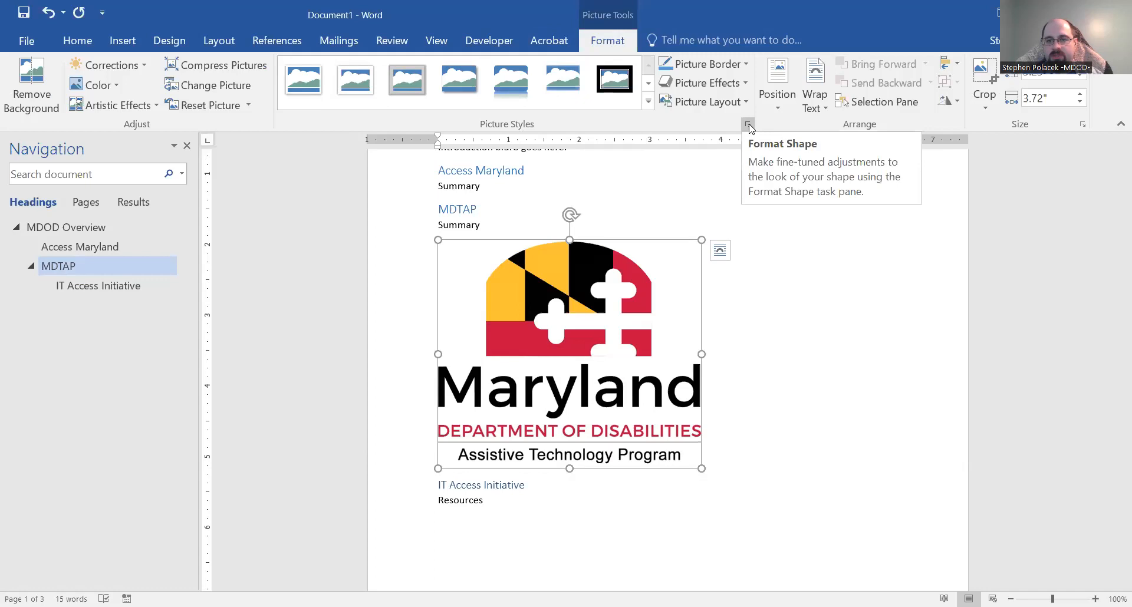
right_click(625, 310)
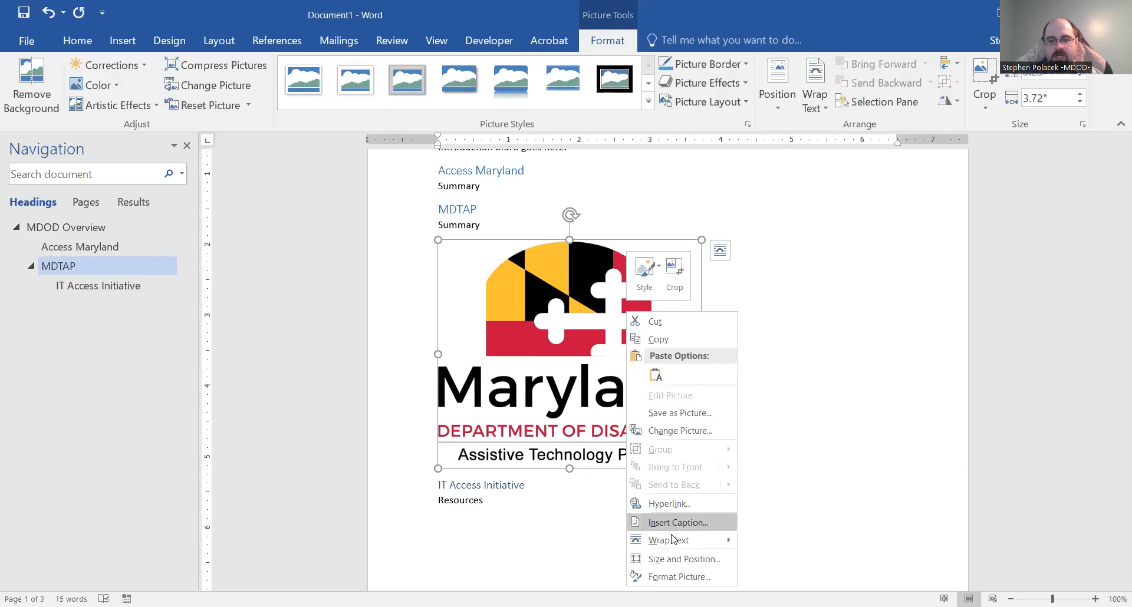
left_click(673, 574)
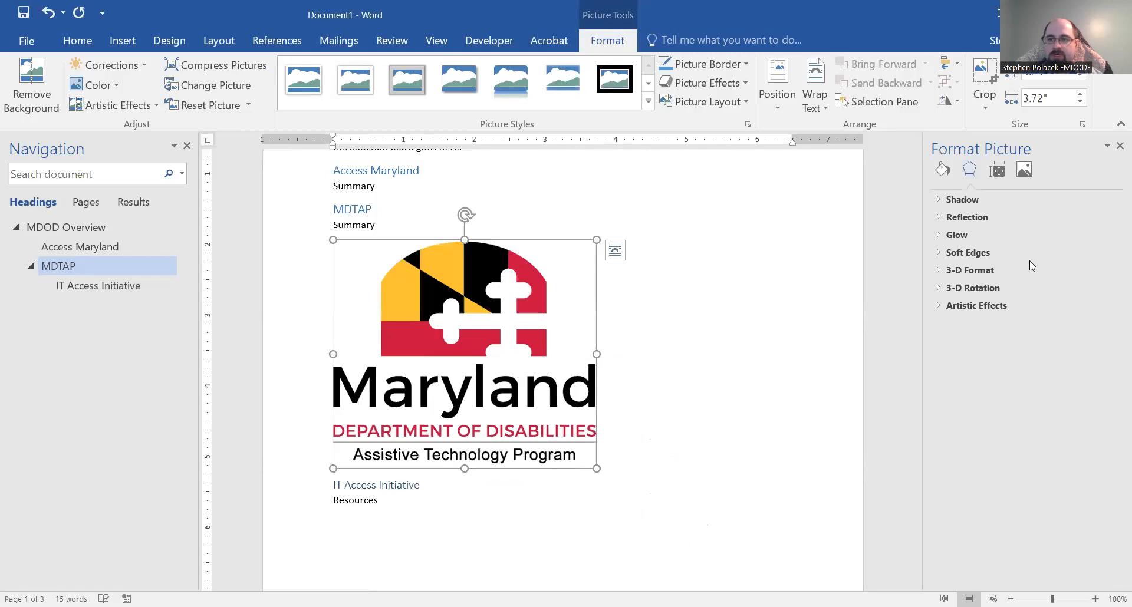
left_click(996, 173)
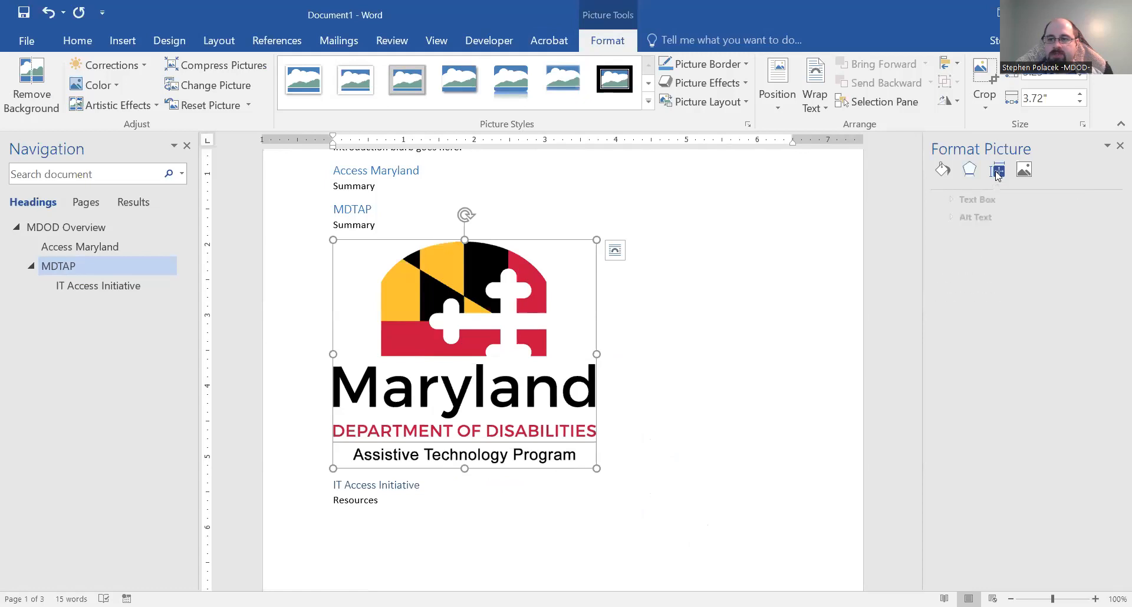
left_click(958, 218)
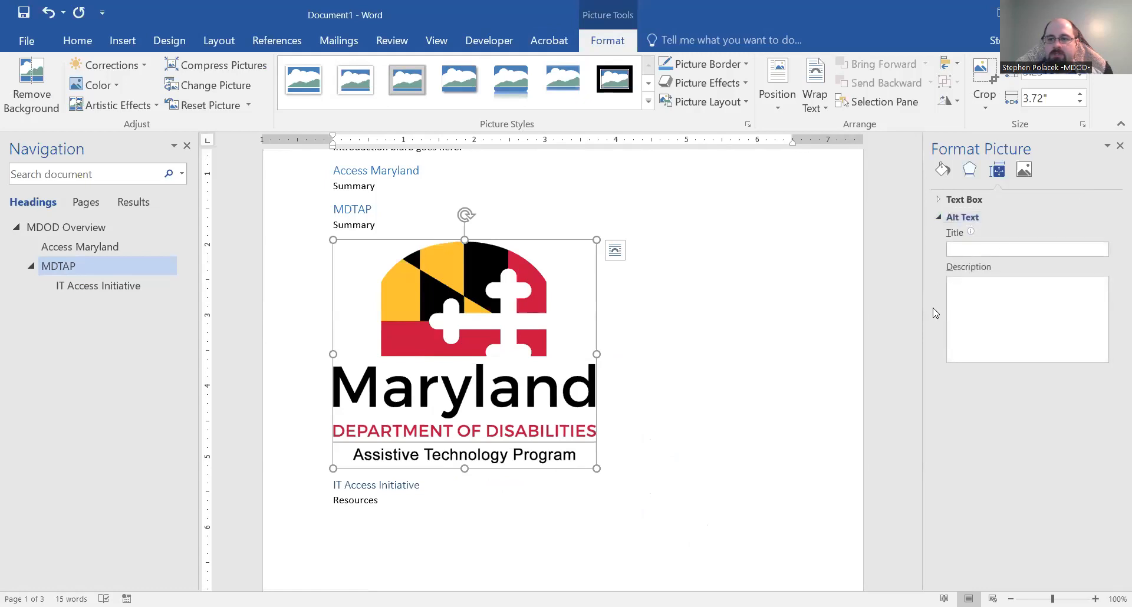
left_click(985, 341)
type("MDTAP logo")
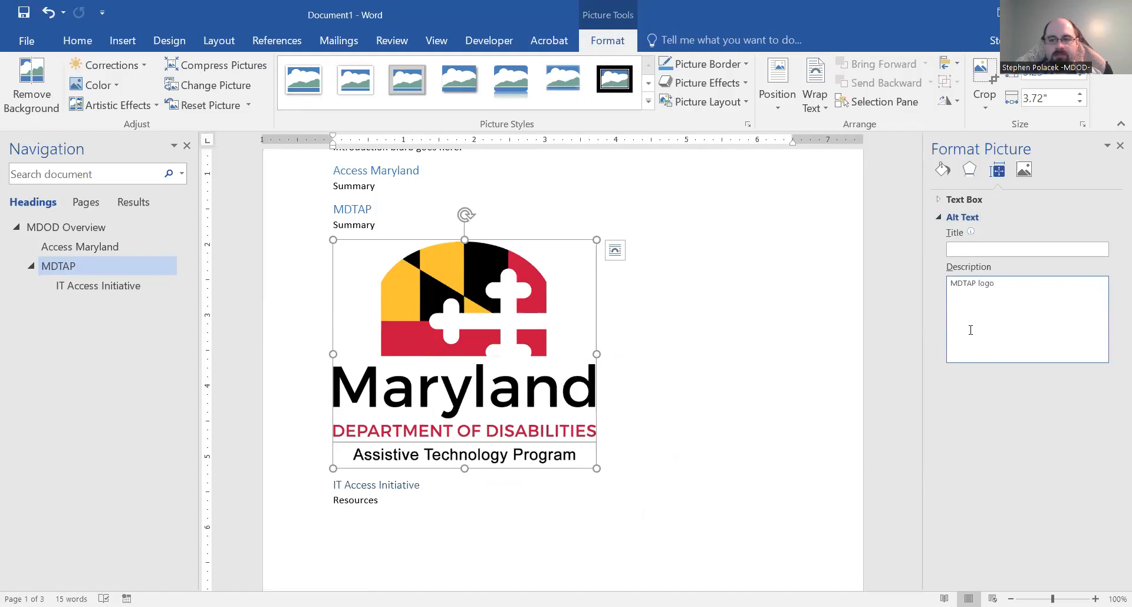
Enter "MDTAP logo" as the logo's alt text title as well.
key("shift+Tab")
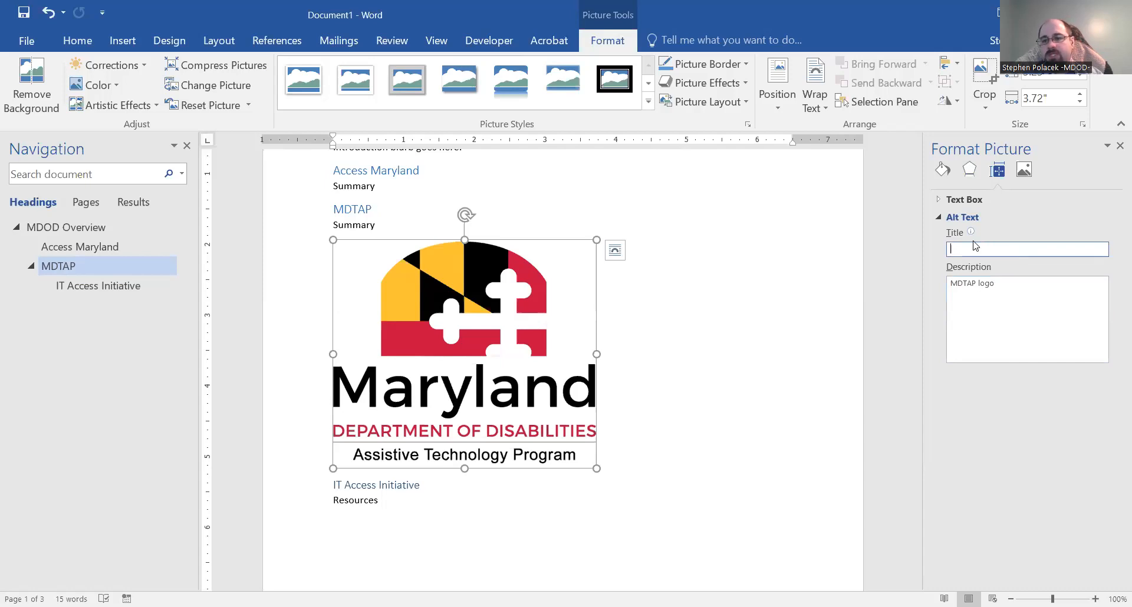
left_click(971, 340)
left_click_drag(1018, 298, 915, 284)
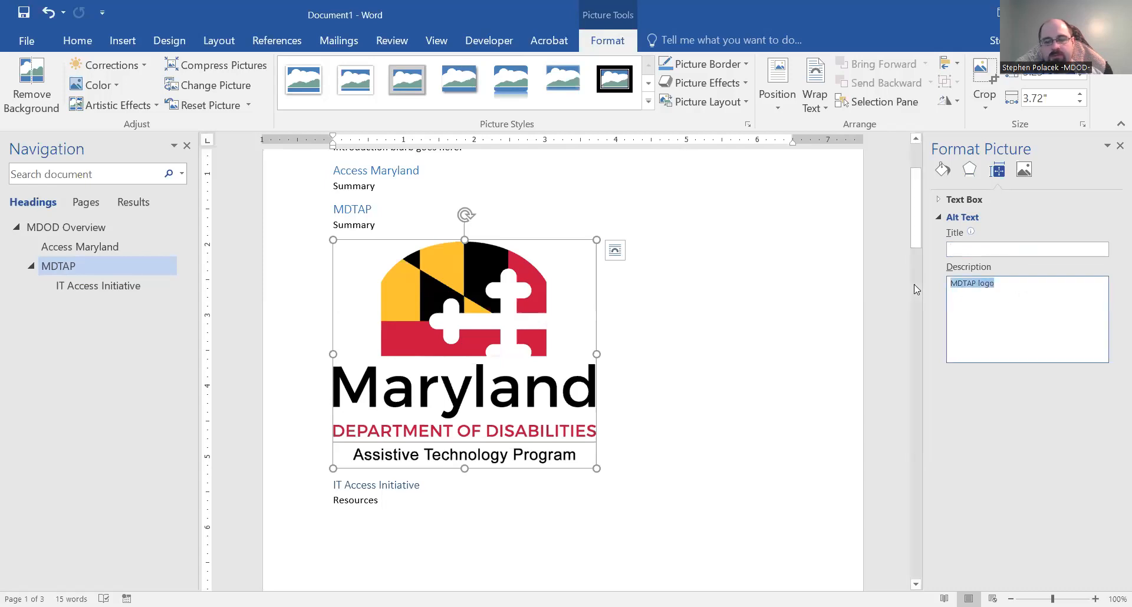
key("shift+Tab")
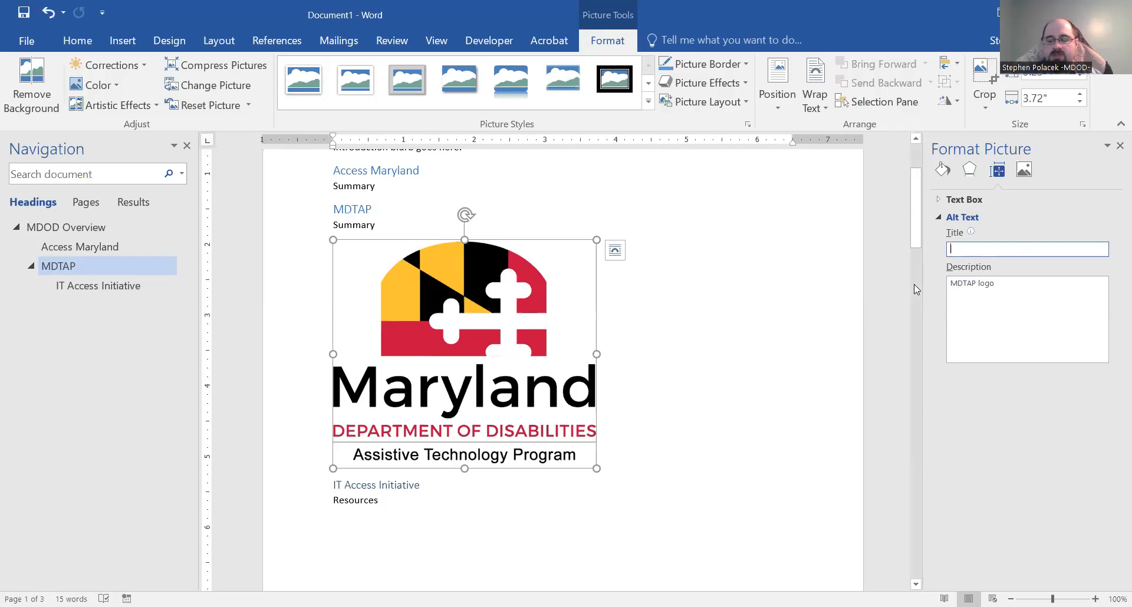
type("MDTAP logo")
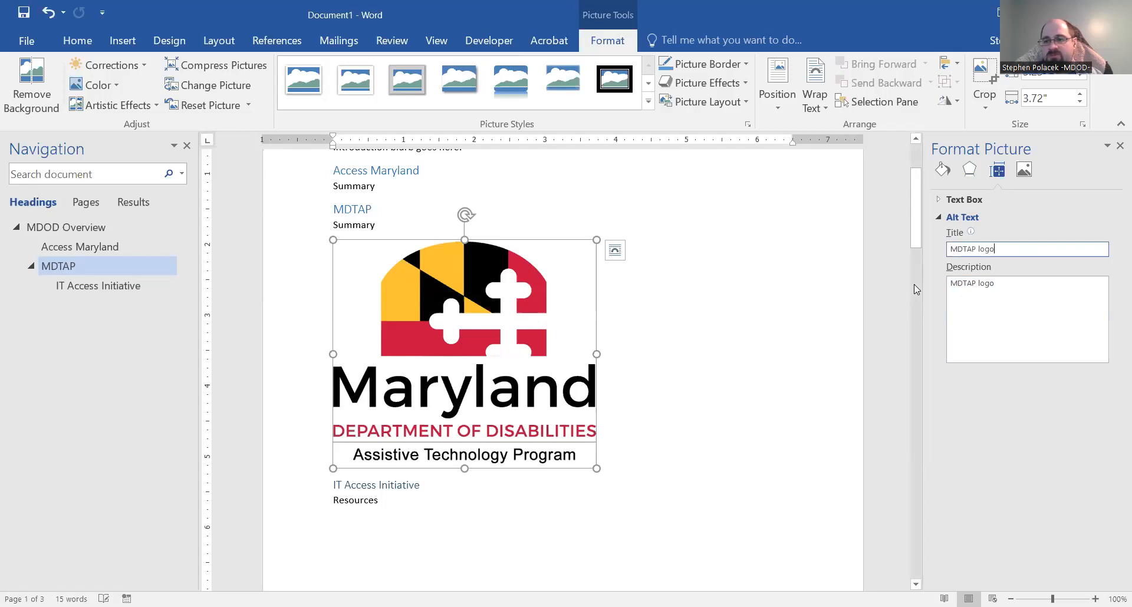
Expand the logo's alt text description to "MD Dept of Disabilities Assistive Technology Program logo".
left_click(986, 297)
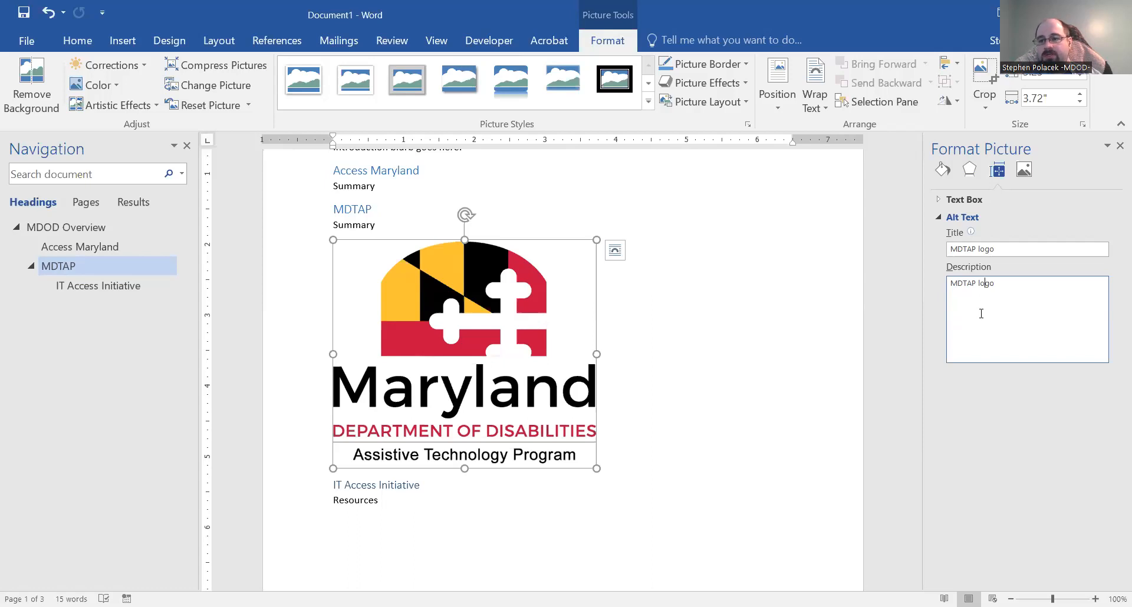
left_click_drag(976, 284, 965, 285)
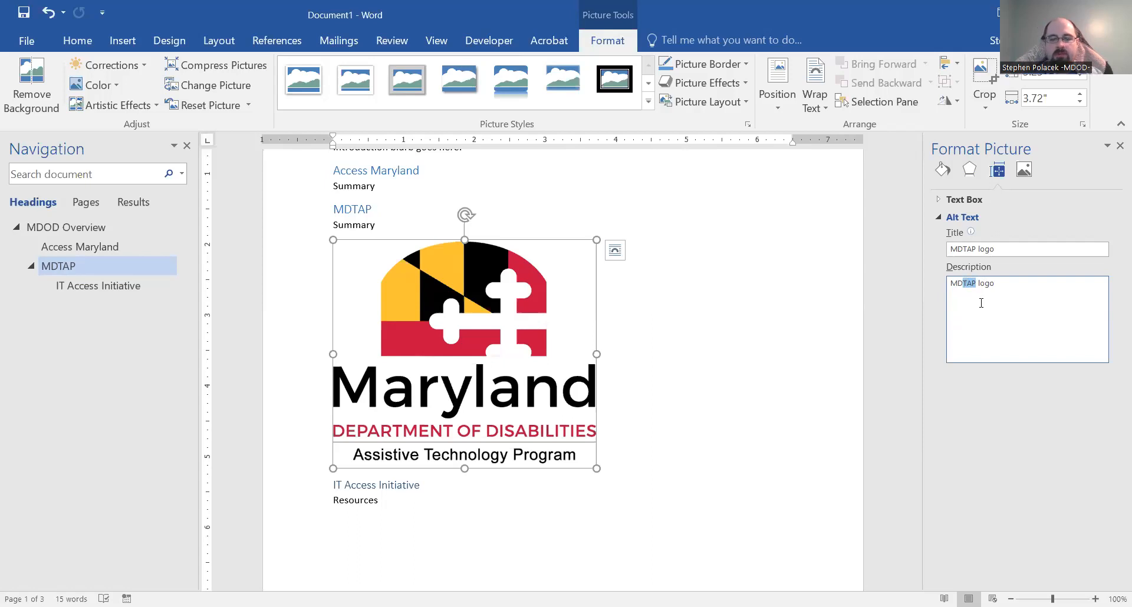
key("BackSpace")
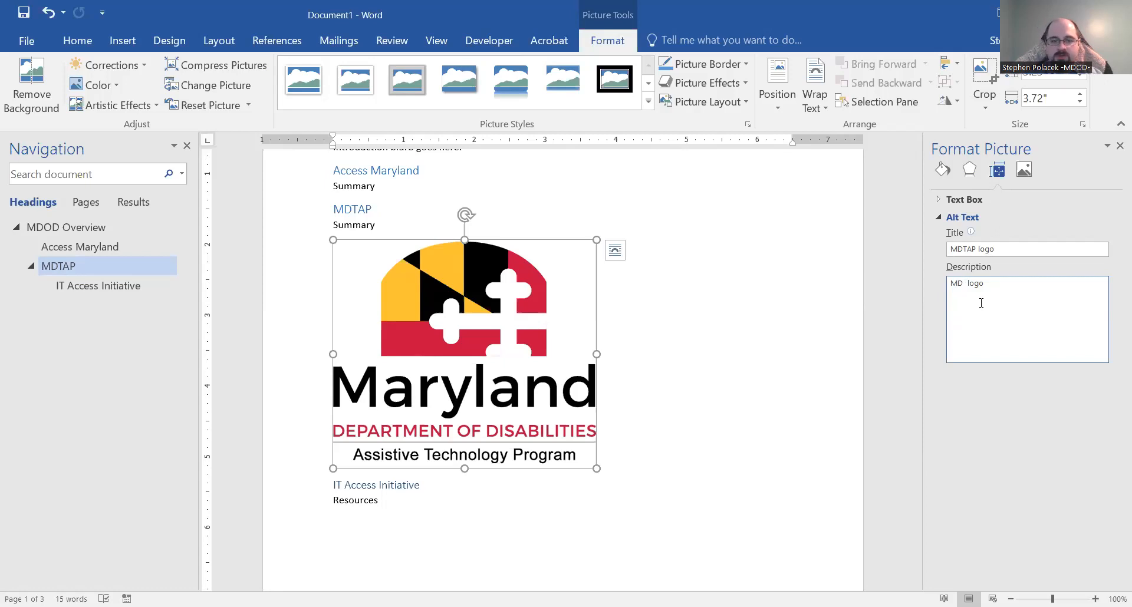
type("Dept of Disa")
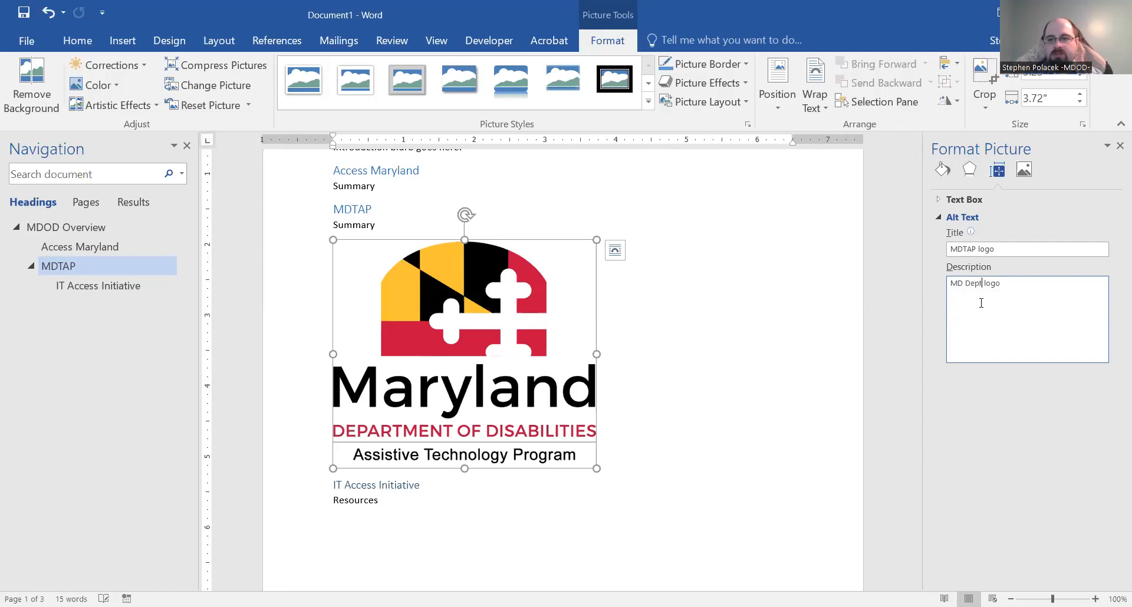
type("bilities ")
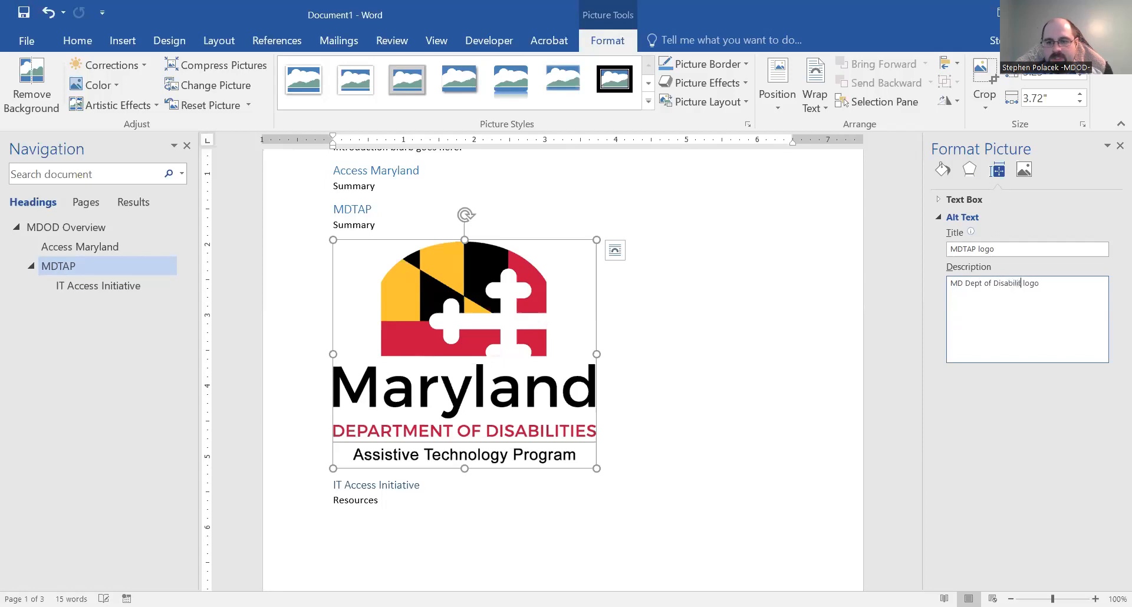
type("Assistive T")
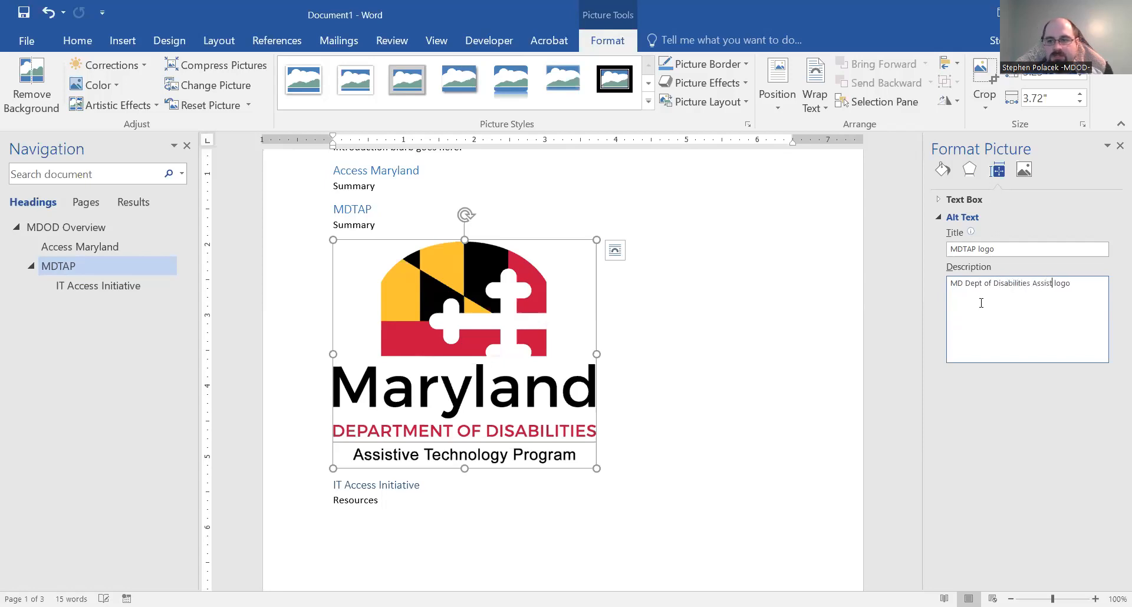
type("echnology Progr")
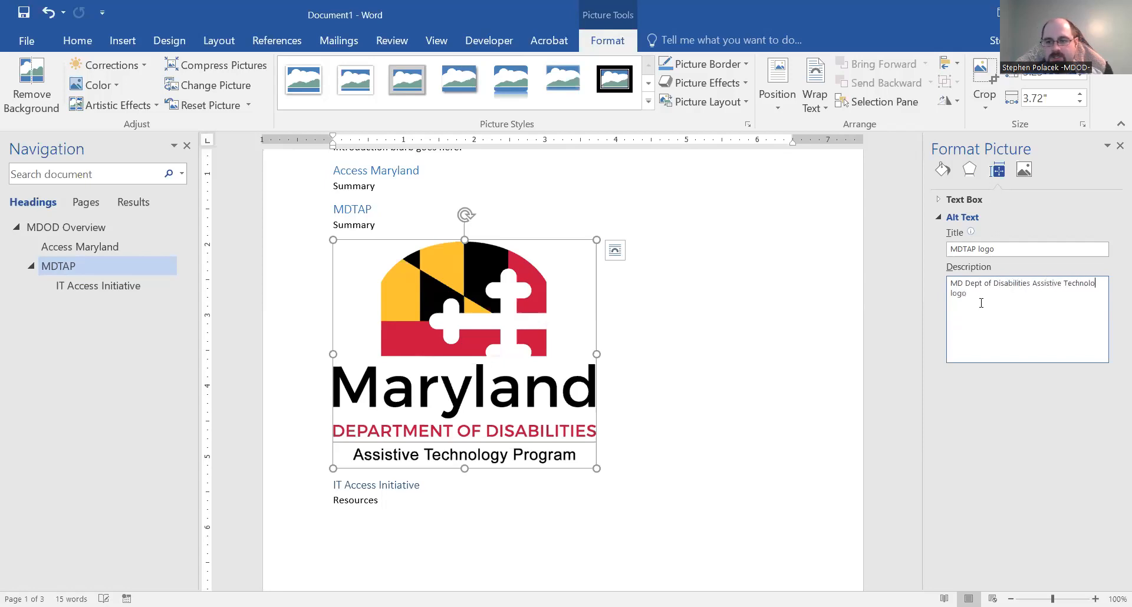
type("am")
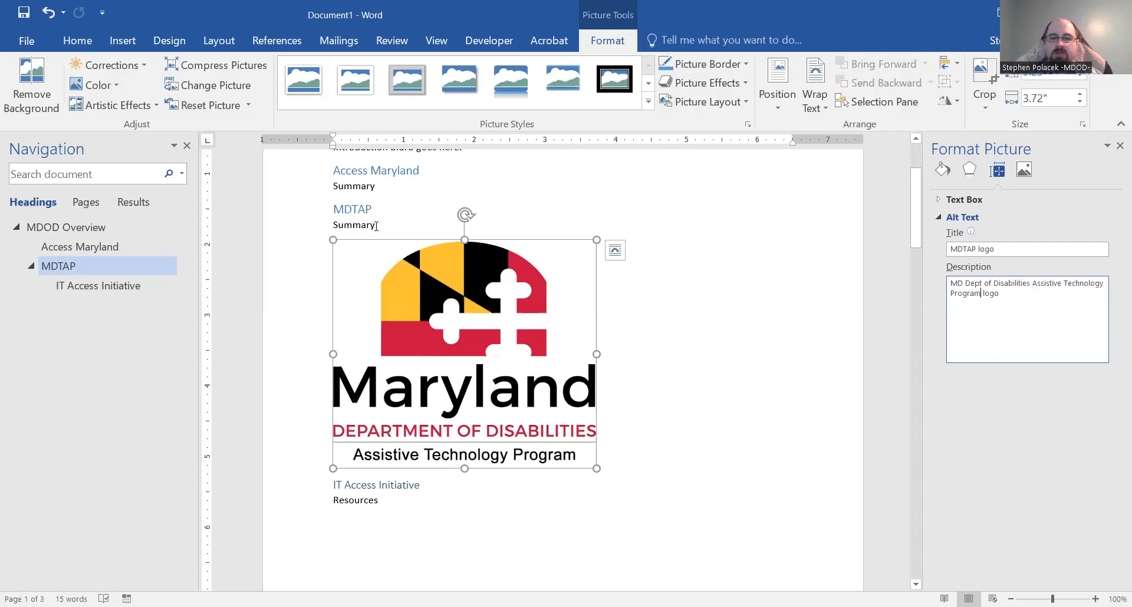
Extend the summary line under the "MDTAP" heading to read "Summary – MDOD Technology Assistance Program (MDTAP)".
left_click(375, 226)
type("- MDC")
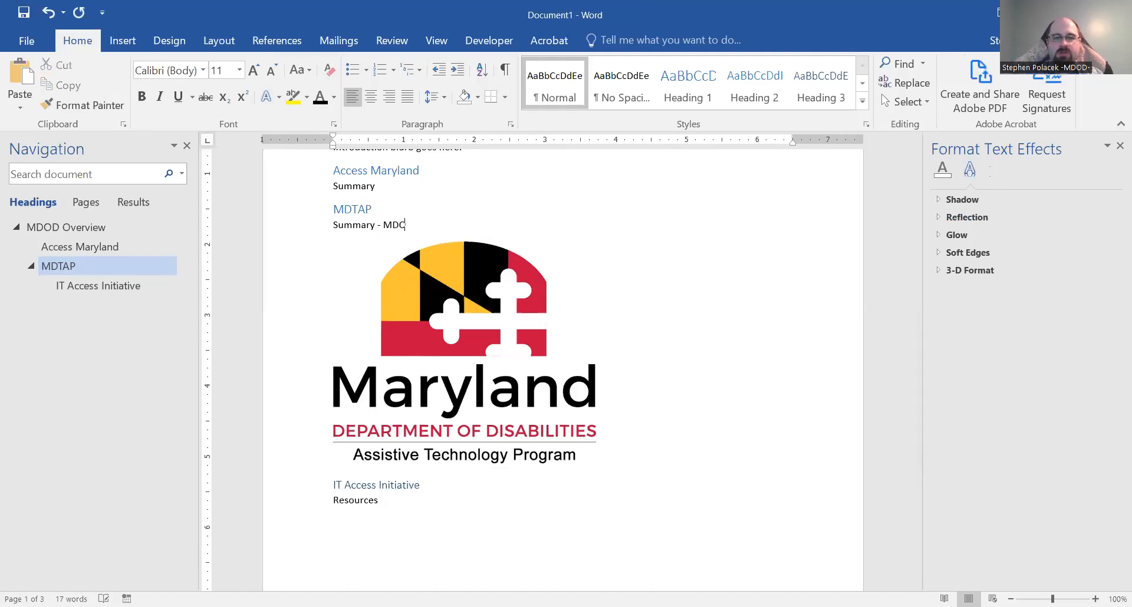
key("BackSpace")
type("OD M")
key("BackSpace")
type("Dept")
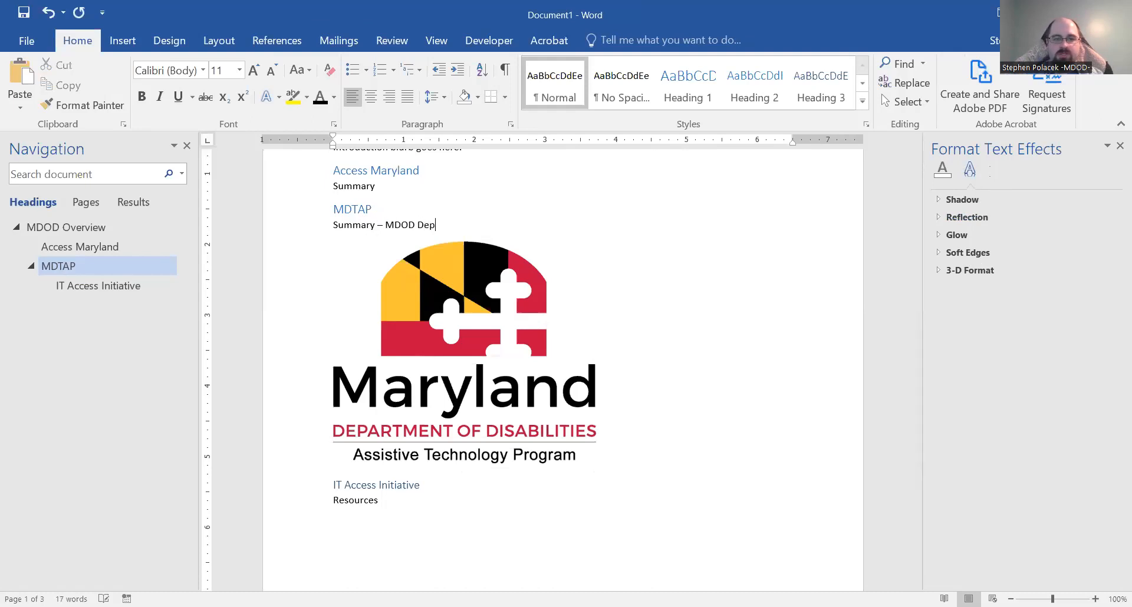
key("ctrl+shift+Left")
key("BackSpace")
type("Aechnology")
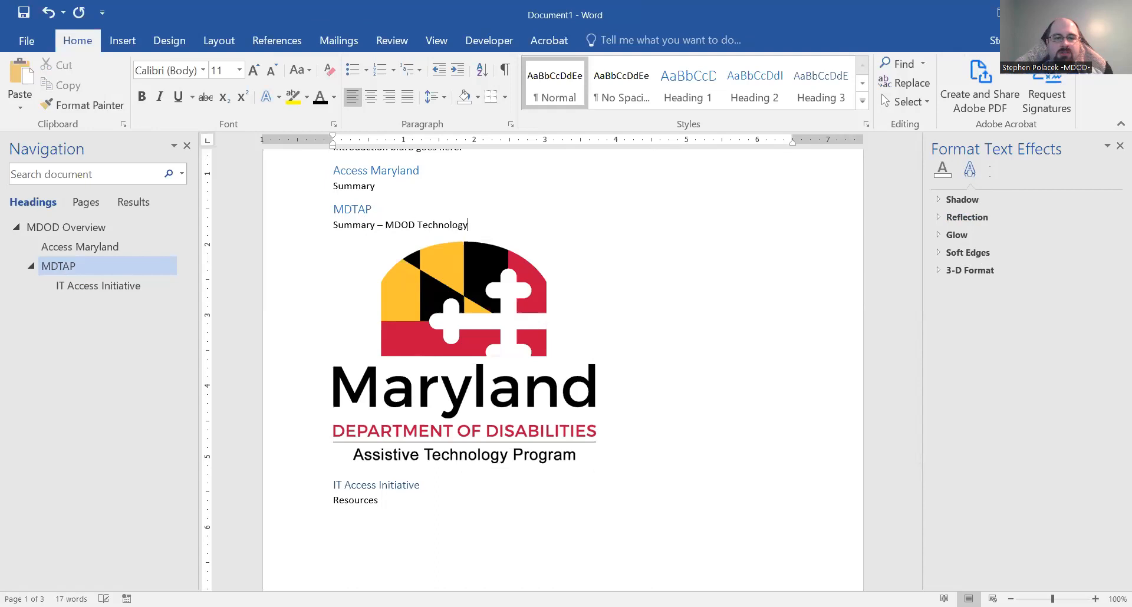
type(" Assist")
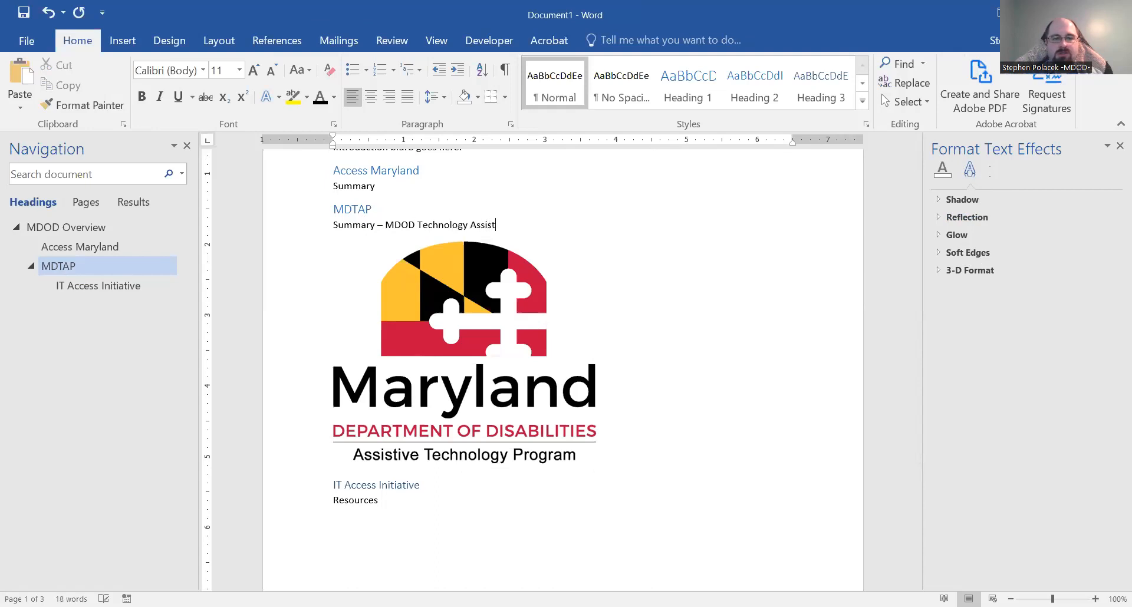
type("ance Program (MDTAP)")
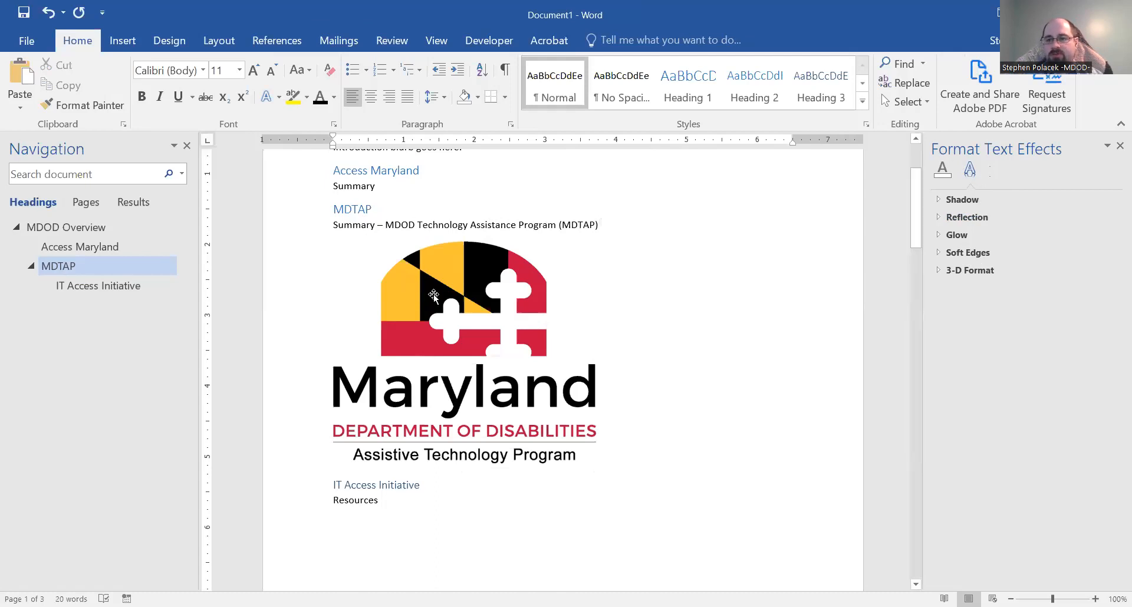
Try placing the logo in front of the "MDTAP" heading and return it to its line below the summary.
left_click(515, 273)
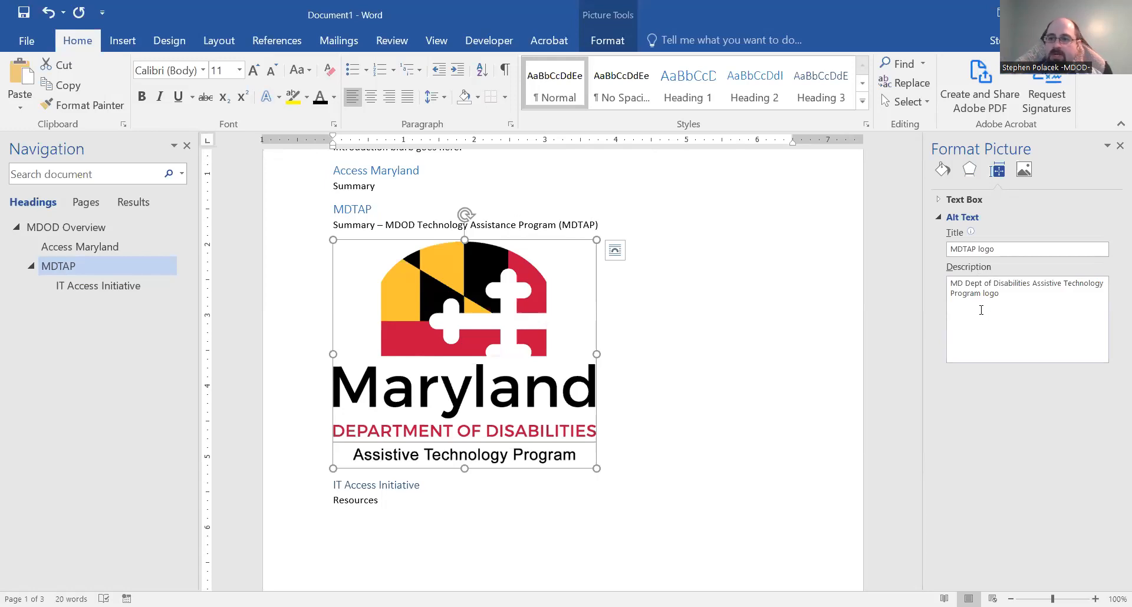
left_click_drag(467, 337, 328, 211)
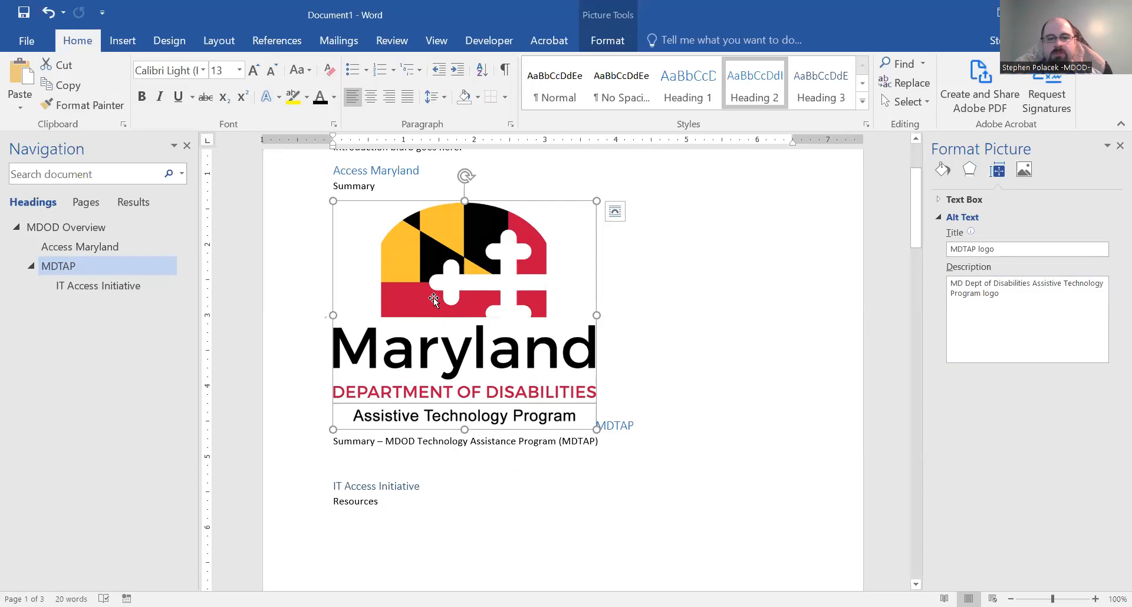
left_click_drag(434, 301, 361, 466)
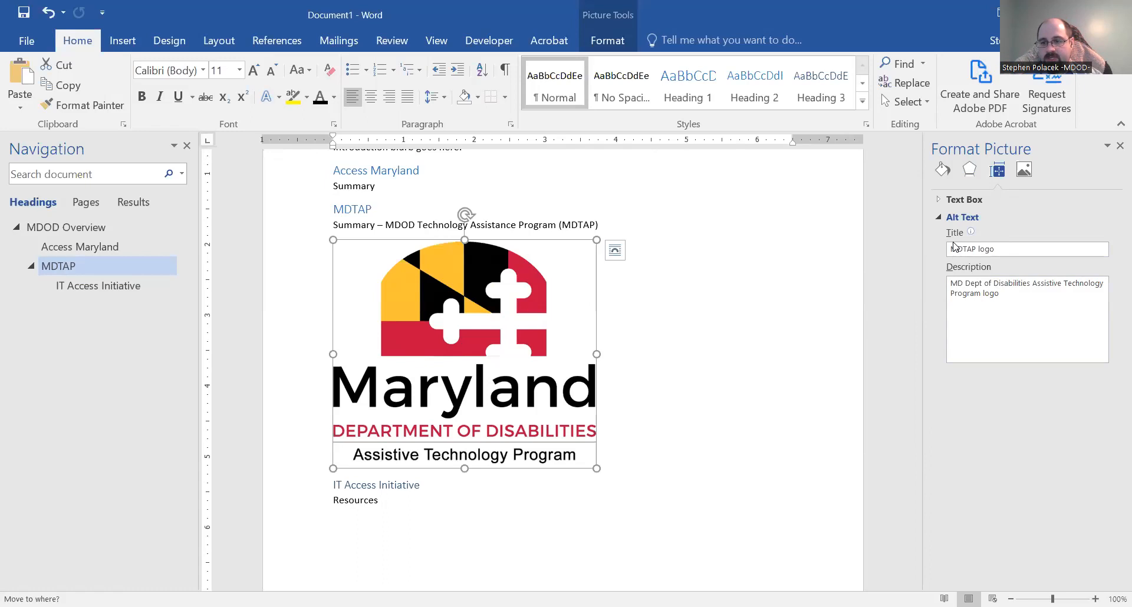
Replace both the title and the description of the logo's alt text with "decorative".
triple_click(1032, 318)
type("decorative")
key("ctrl+a")
key("shift+Tab")
type("decorative")
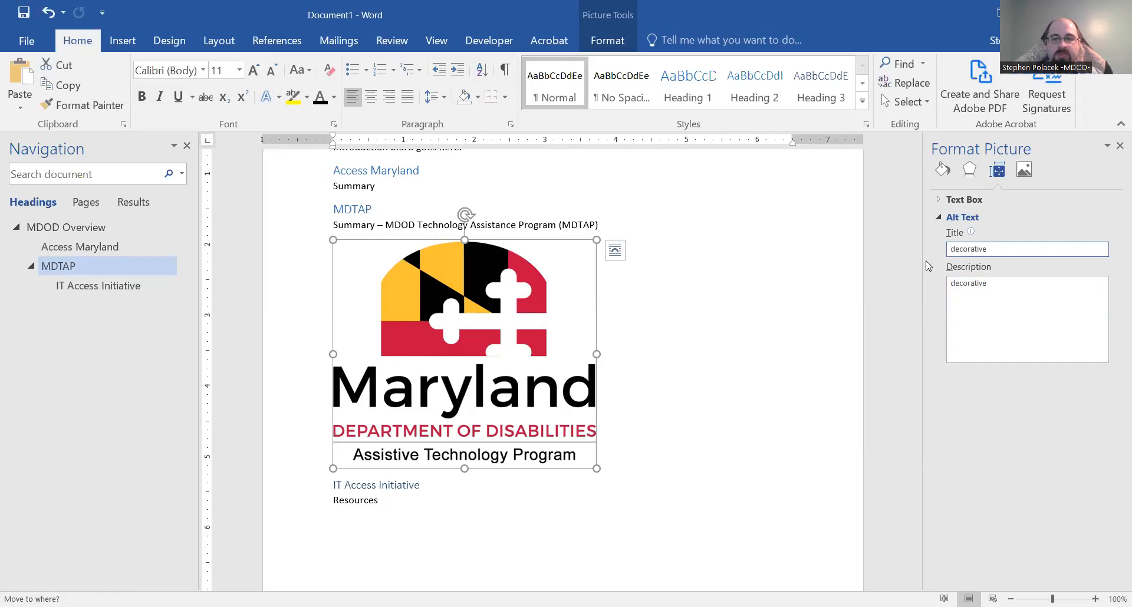
Restore the logo's alt text title "MDTAP logo" and set its description to "MDTAP homepage".
key("ctrl+z")
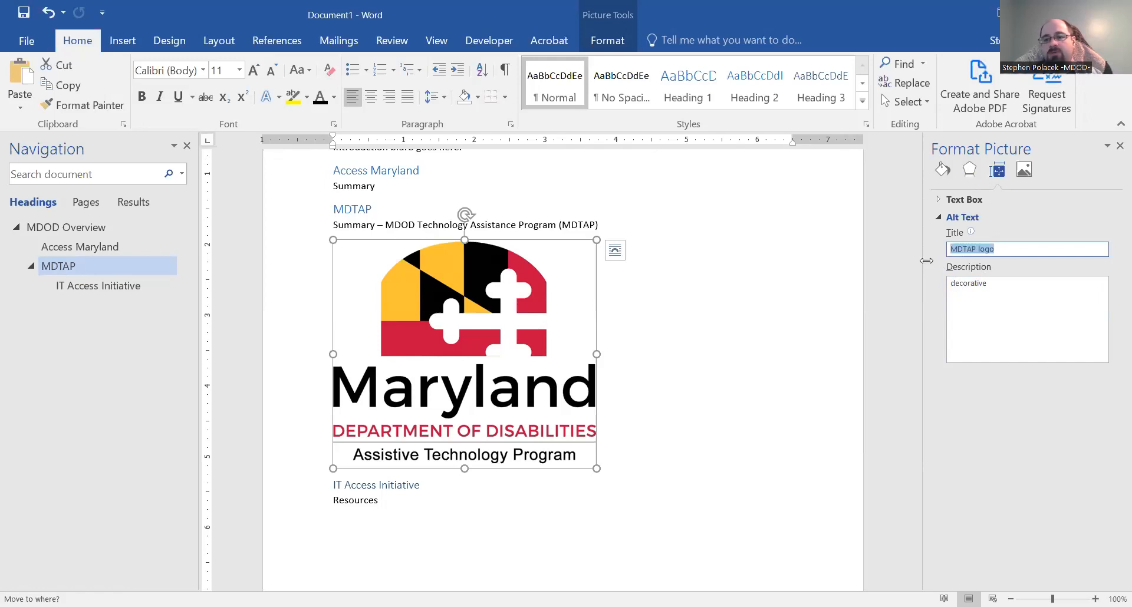
left_click_drag(995, 294, 897, 291)
type("MDTAP hoemp")
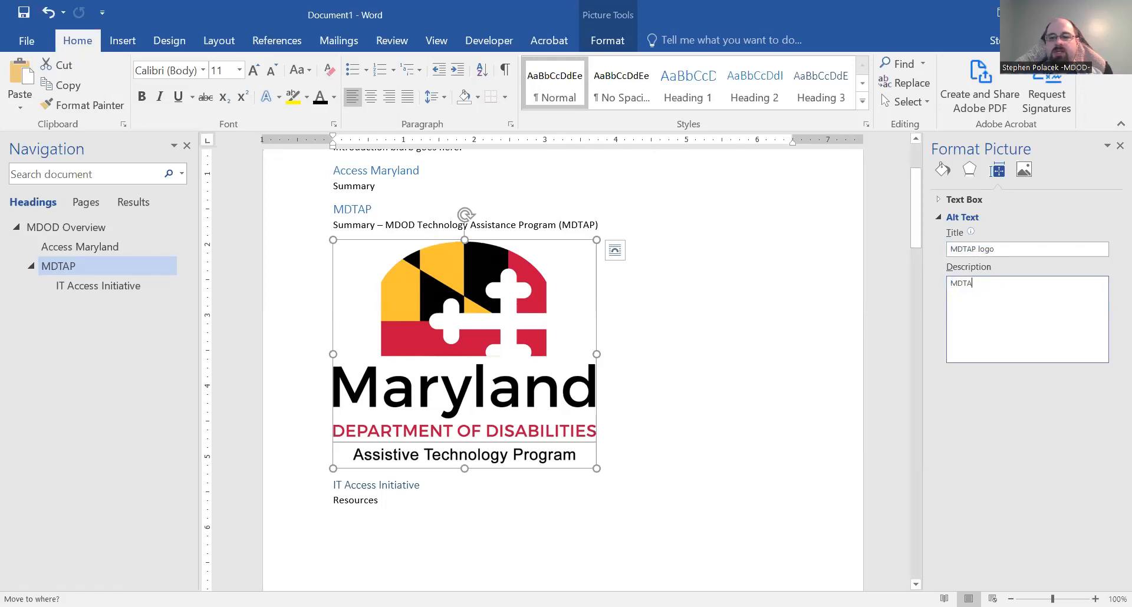
key("BackSpace")
key("BackSpace")
key("BackSpace")
type("mepage")
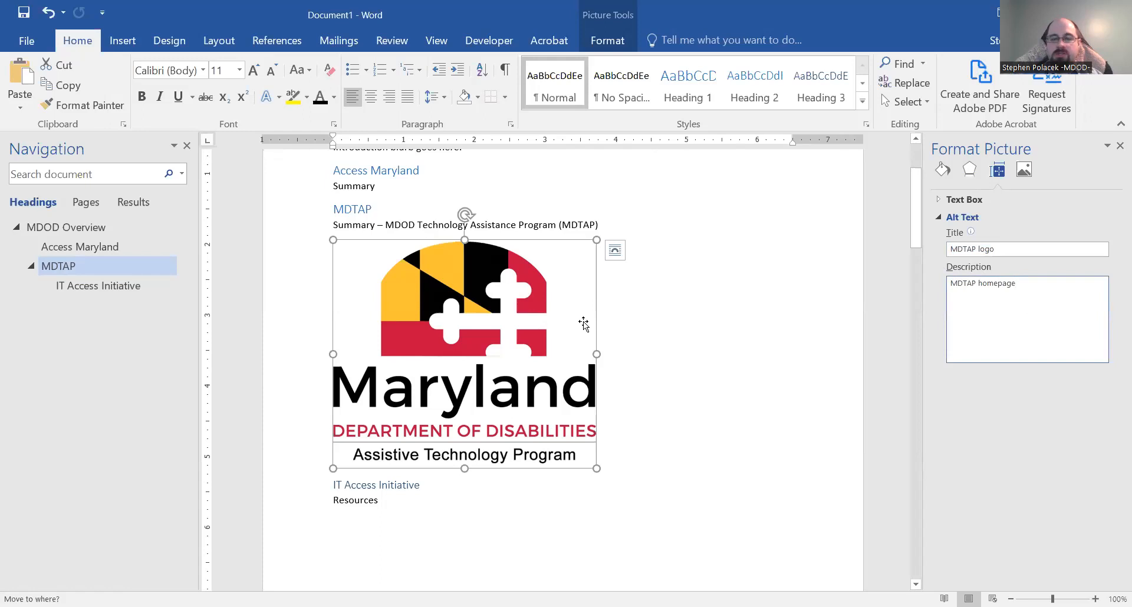
left_click(476, 501)
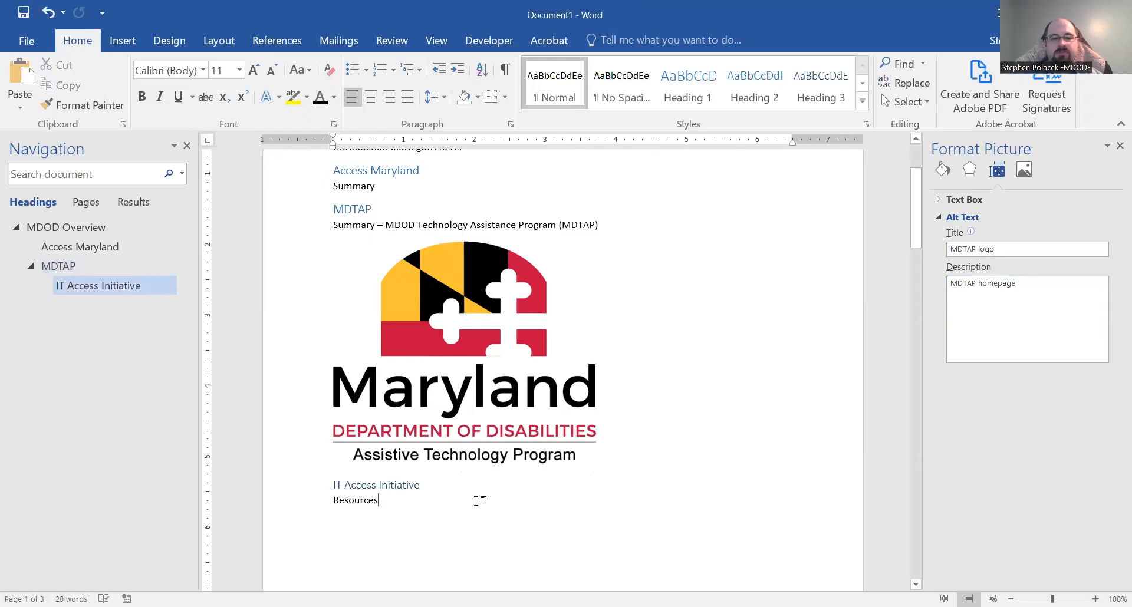
scroll(477, 499, "down", 1)
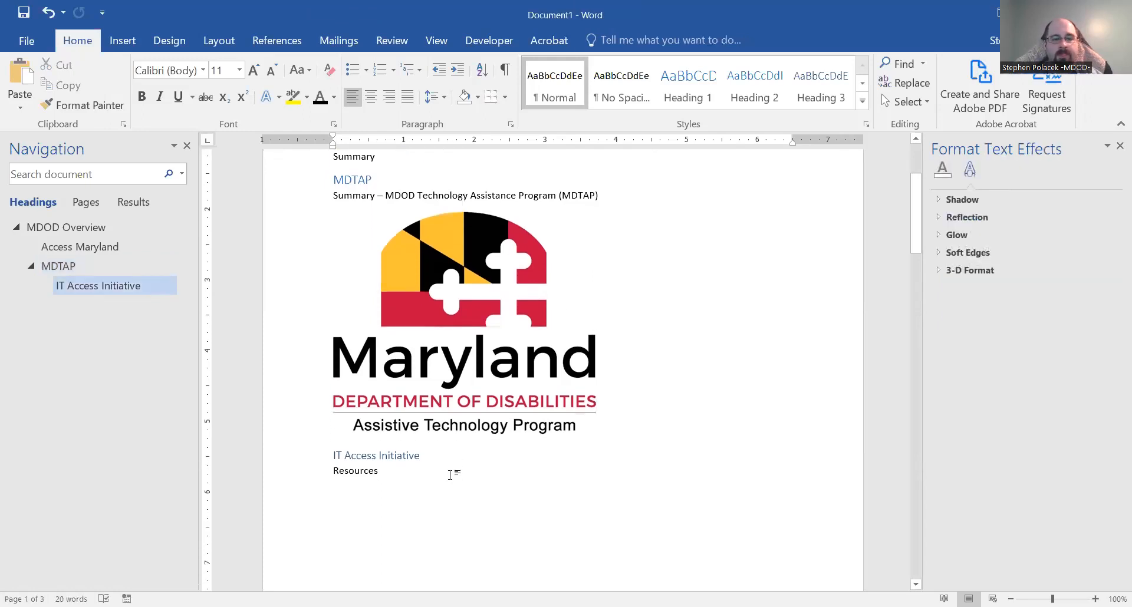
scroll(404, 475, "down", 1)
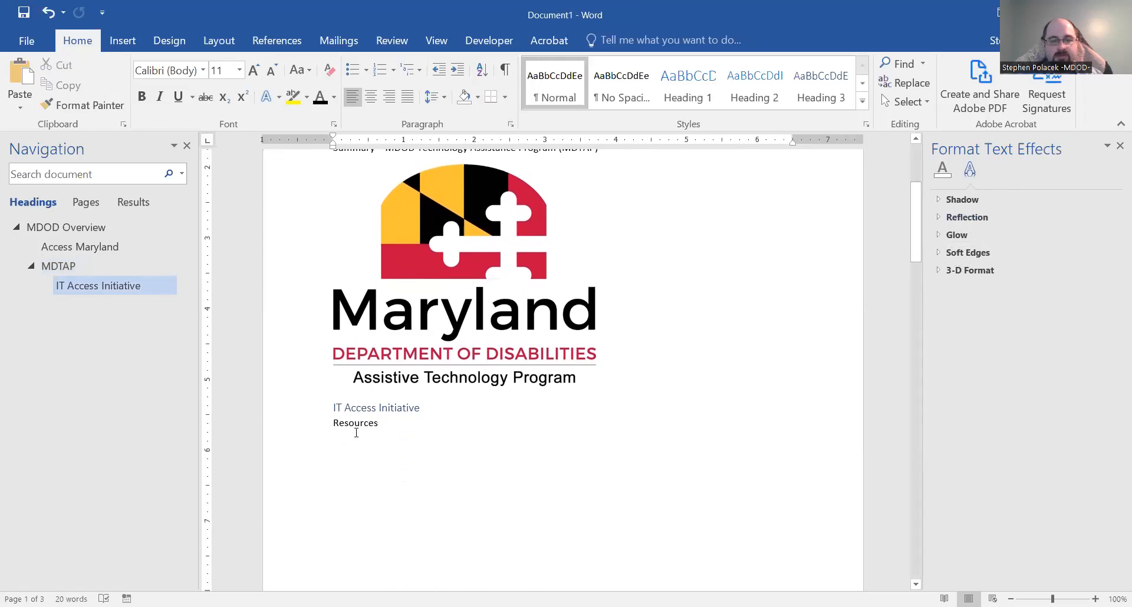
left_click_drag(384, 425, 328, 423)
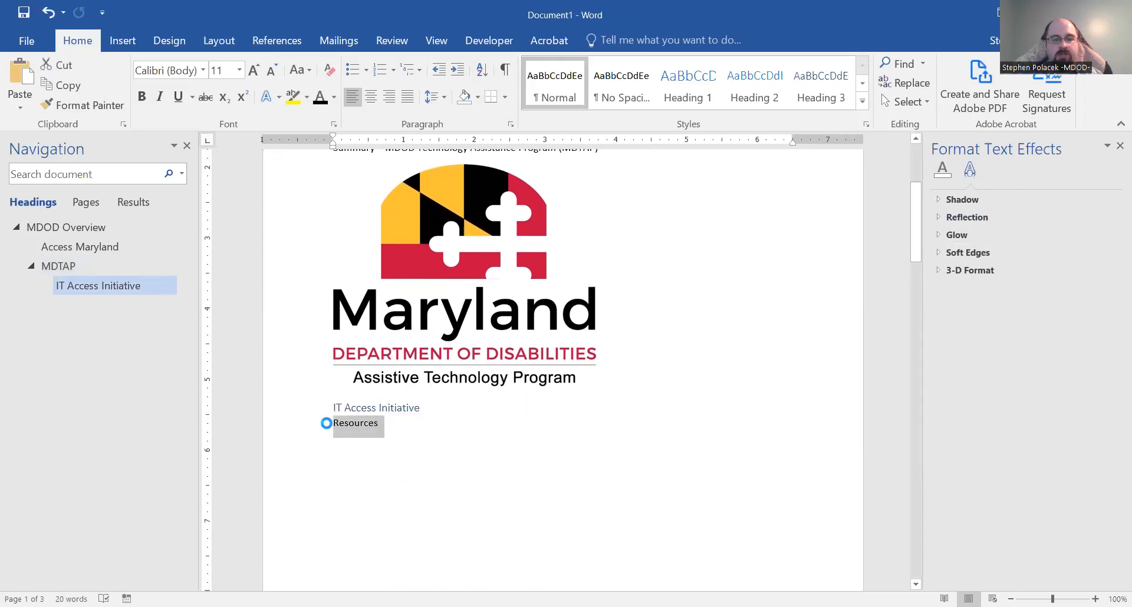
key("ctrl+k")
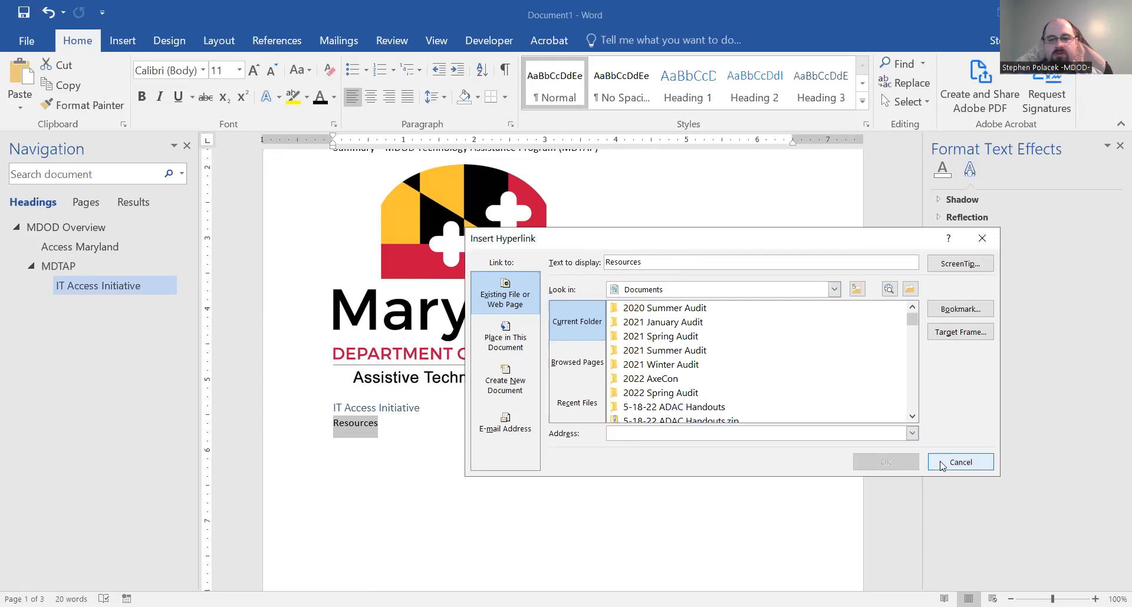
left_click(960, 462)
Add a line reading "Mdod.maryland.gov" below the "Resources" line.
left_click(482, 439)
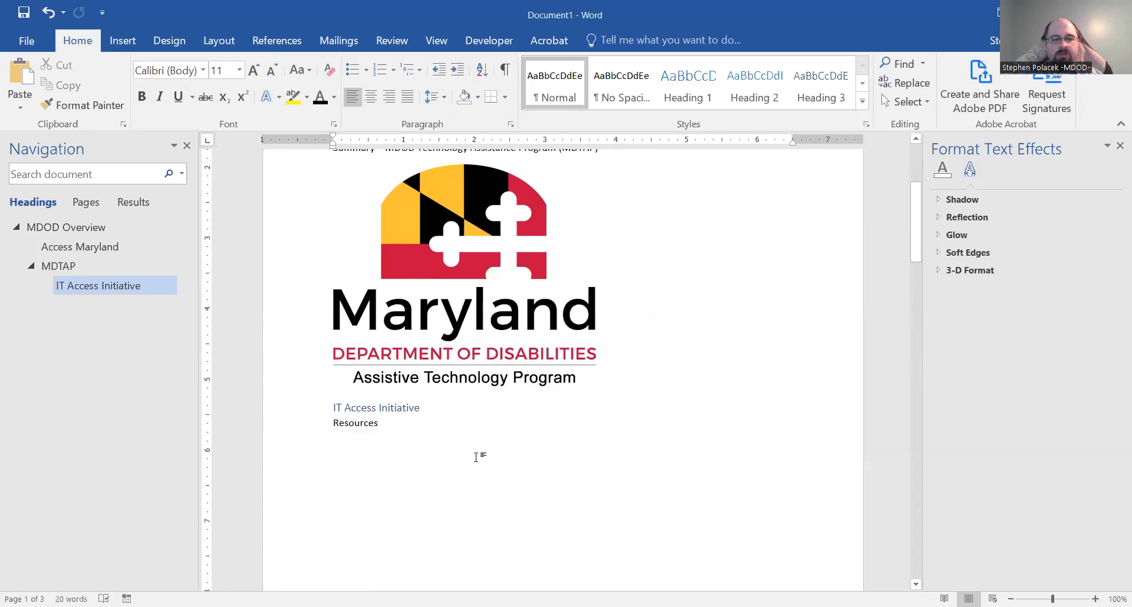
type("Mdod.")
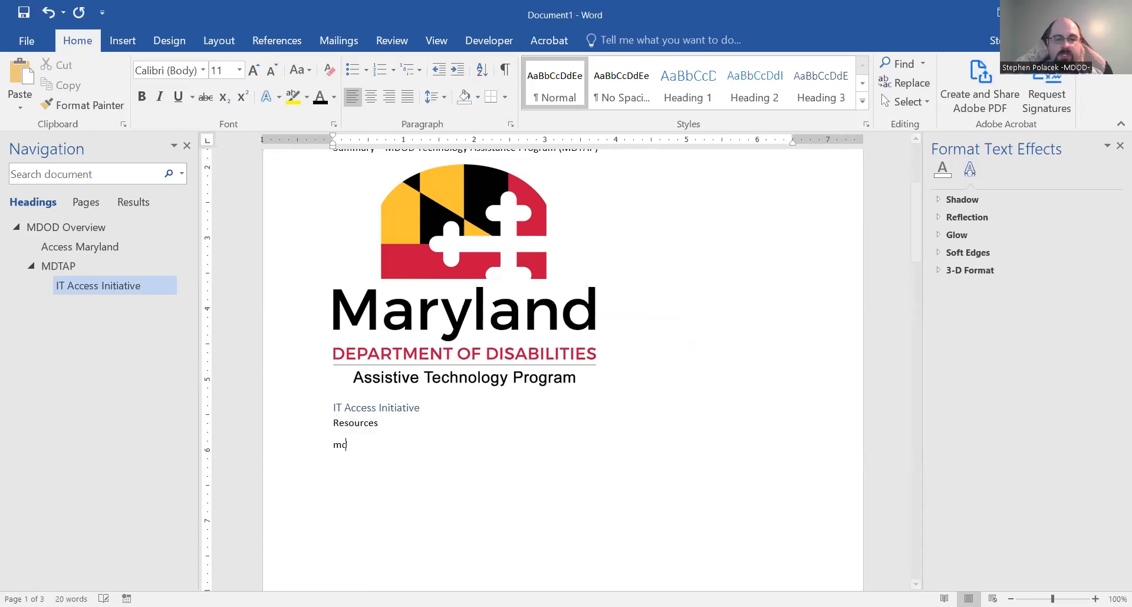
type("maryland.gov")
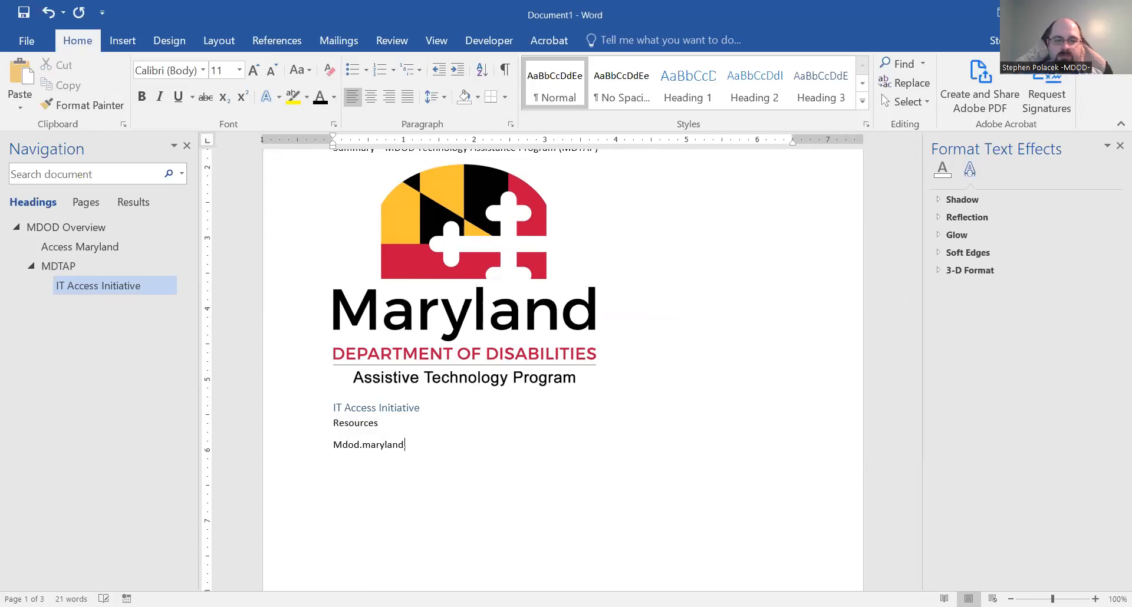
left_click_drag(426, 445, 337, 447)
right_click(336, 443)
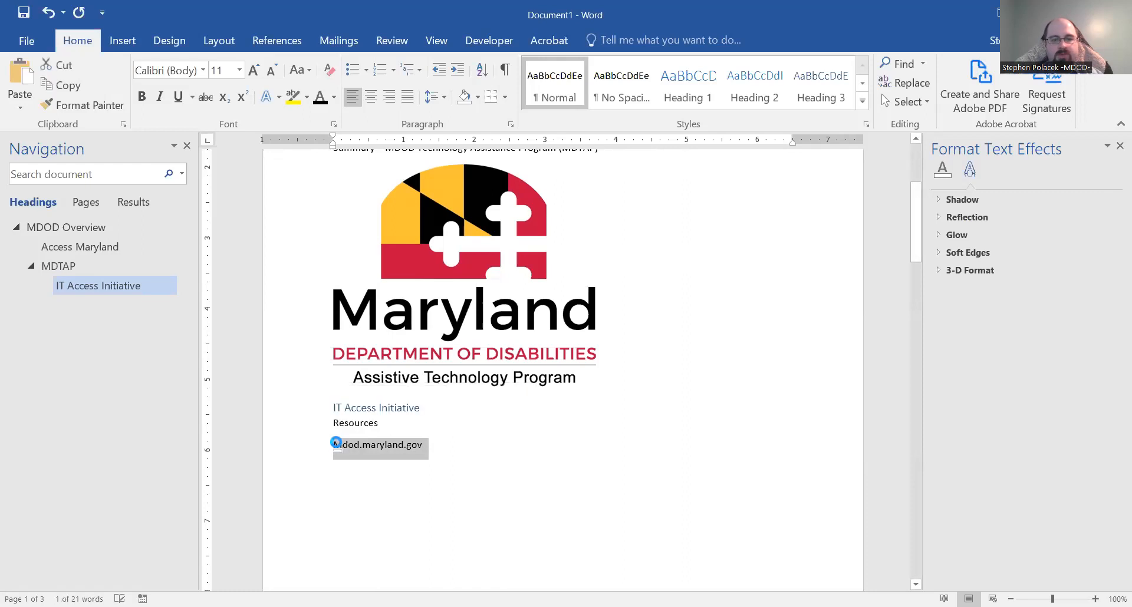
key("ctrl+k")
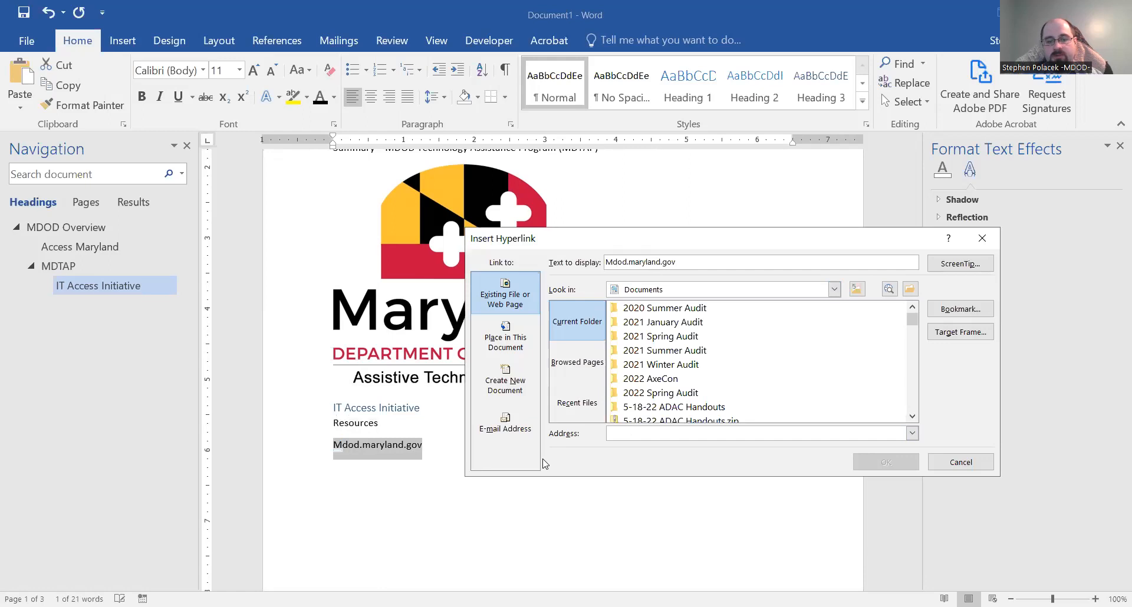
key("alt+Tab")
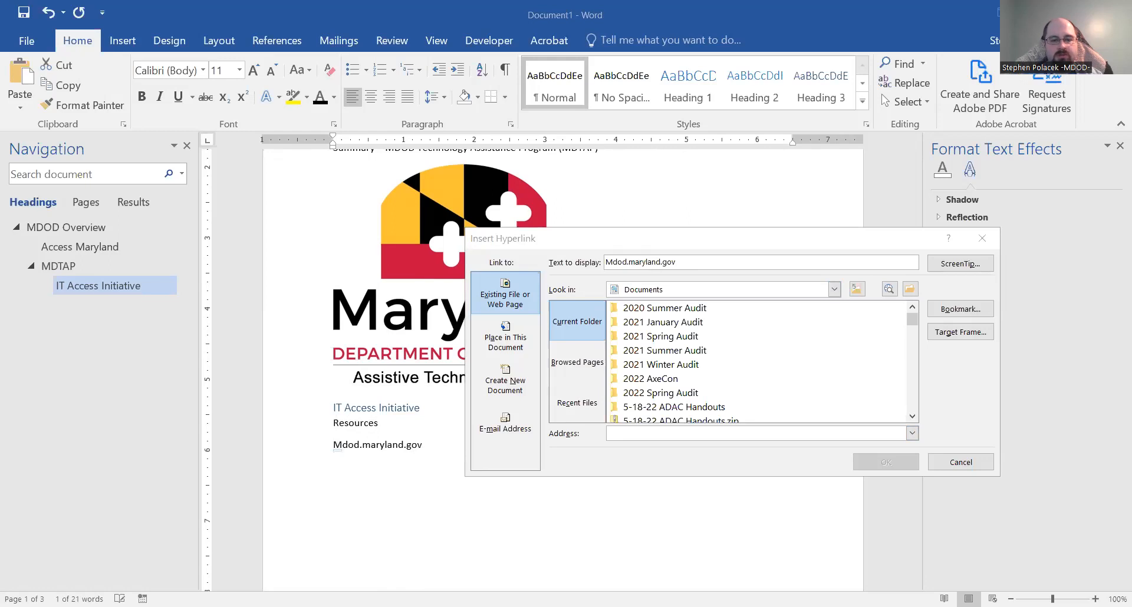
key("alt+Tab")
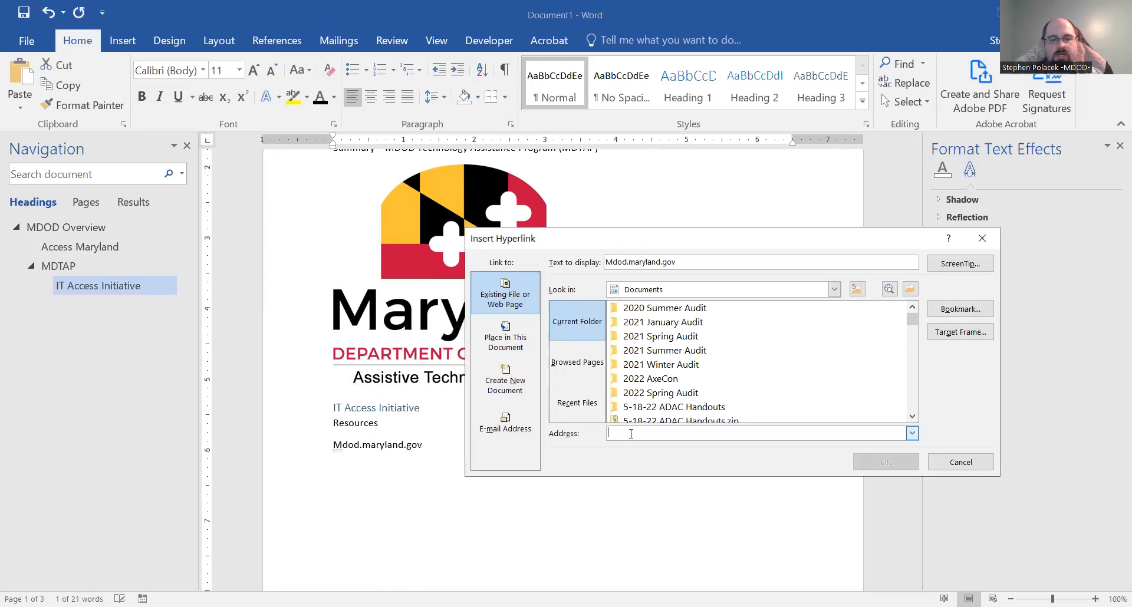
type("https://mdod.maryland.gov/news/Pages/Web-Accessibility.aspx")
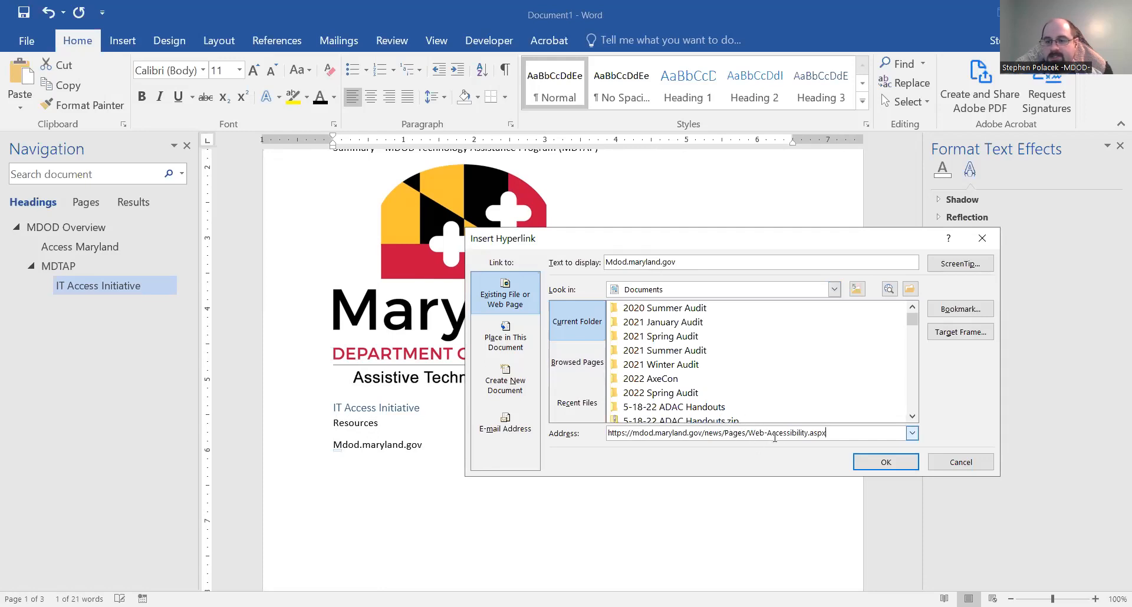
Set the hyperlink's display text to "IT Access Initiative Homepage" and insert the link.
left_click_drag(696, 266, 594, 252)
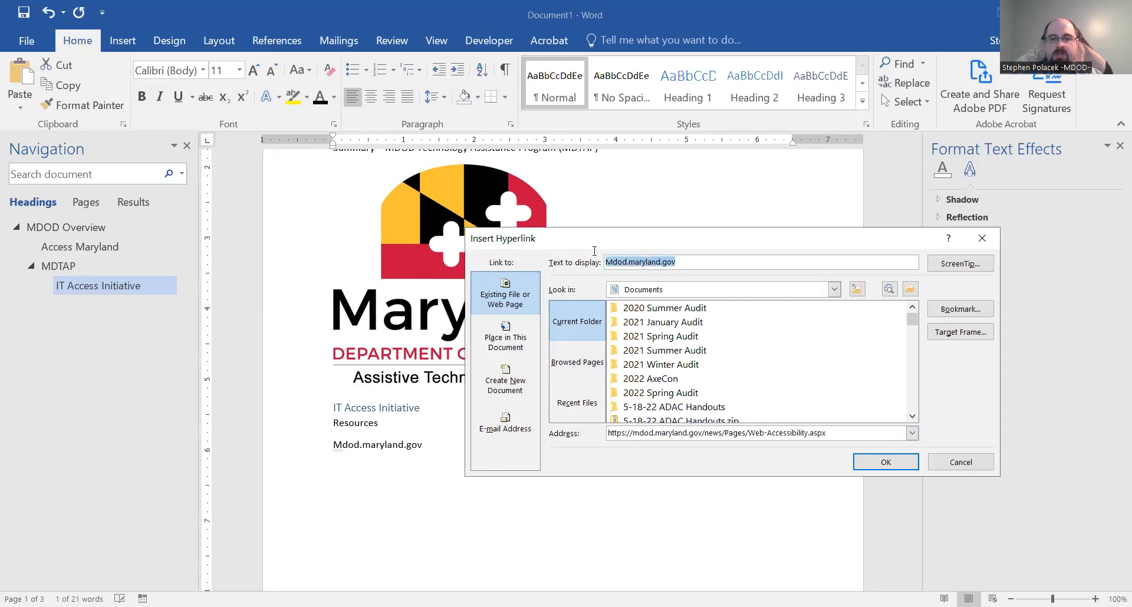
key("BackSpace")
type("IT Access Initiative H")
type("omepage")
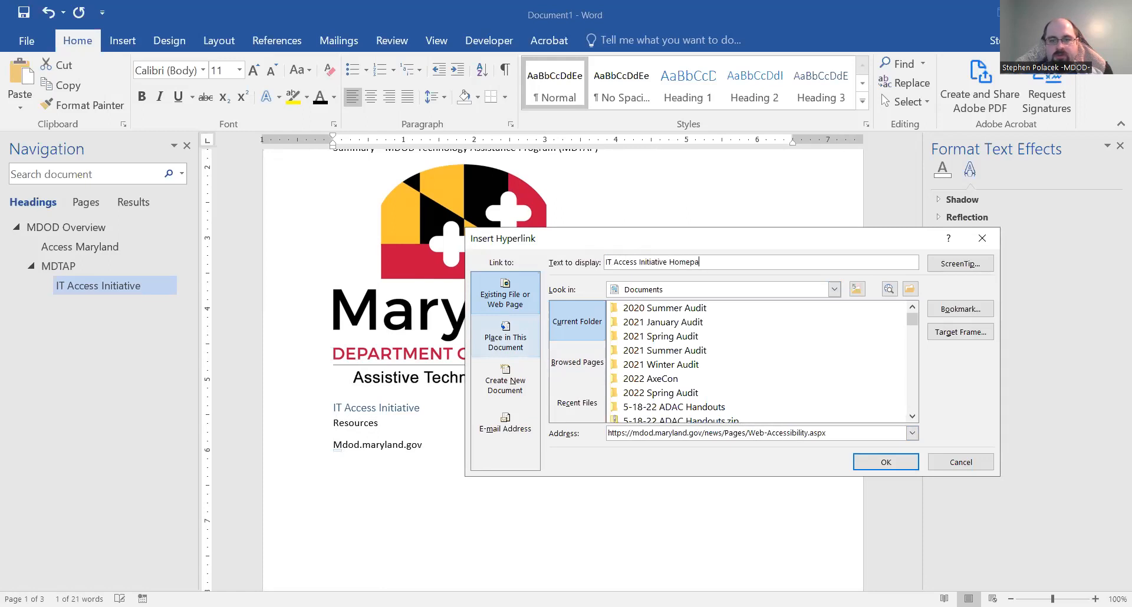
left_click(894, 461)
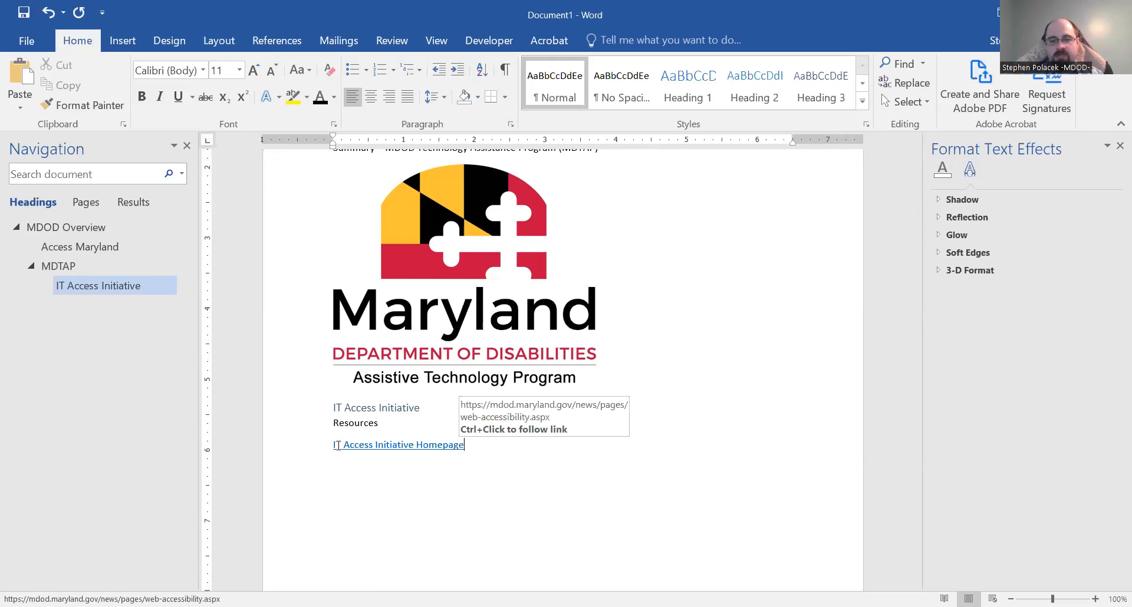
left_click_drag(382, 422, 324, 421)
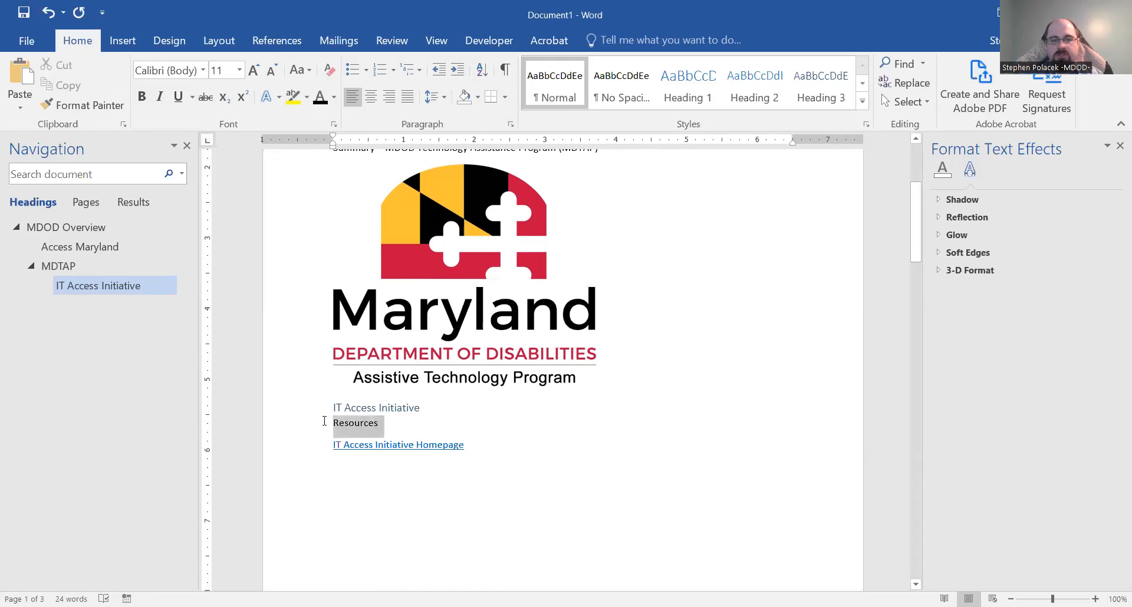
left_click_drag(421, 408, 327, 407)
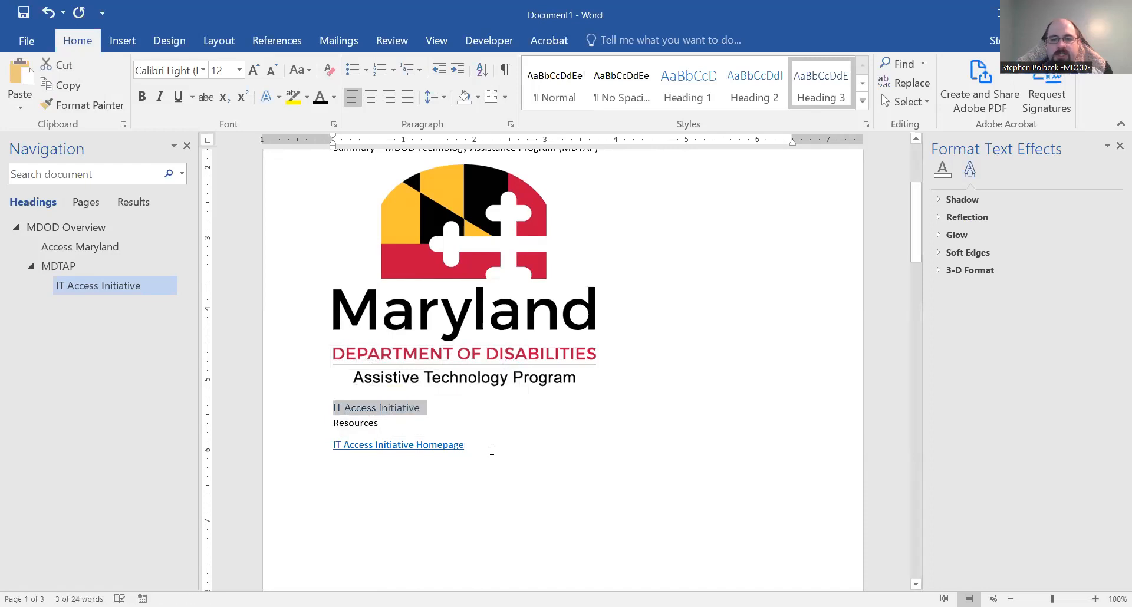
left_click(491, 451)
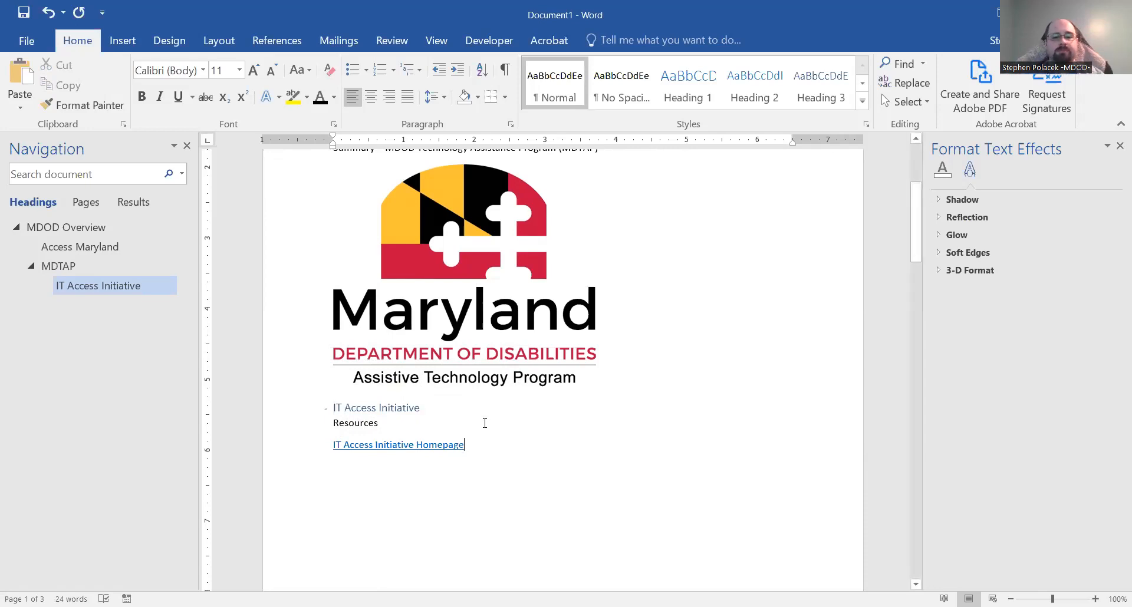
Insert a table with six columns and four rows below the homepage link, and close the Format Text Effects pane.
left_click(488, 466)
scroll(563, 362, "down", 1)
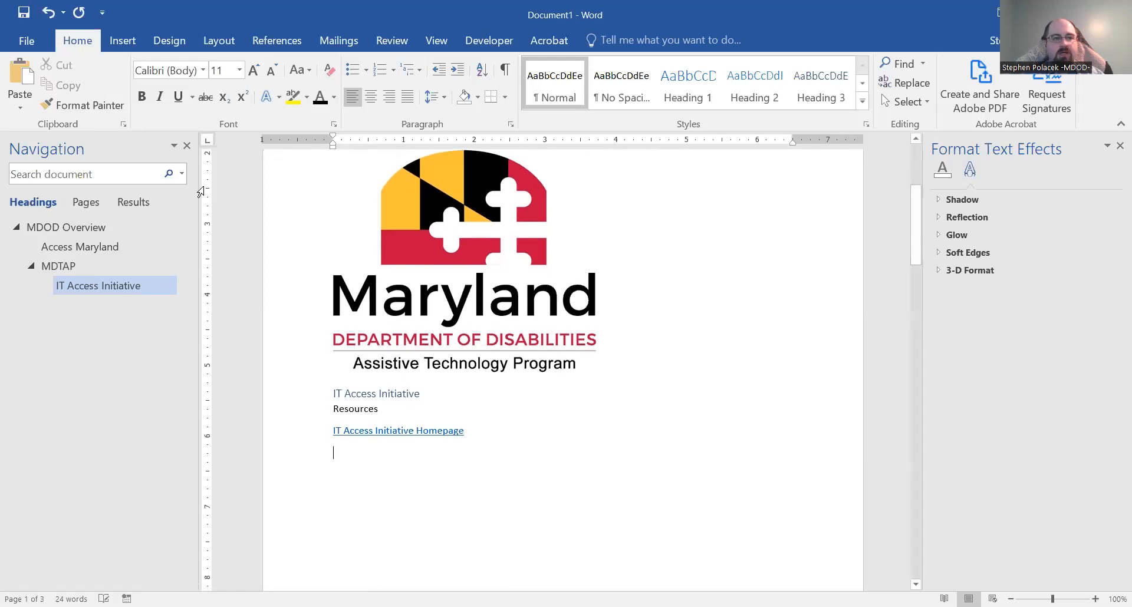
left_click(112, 45)
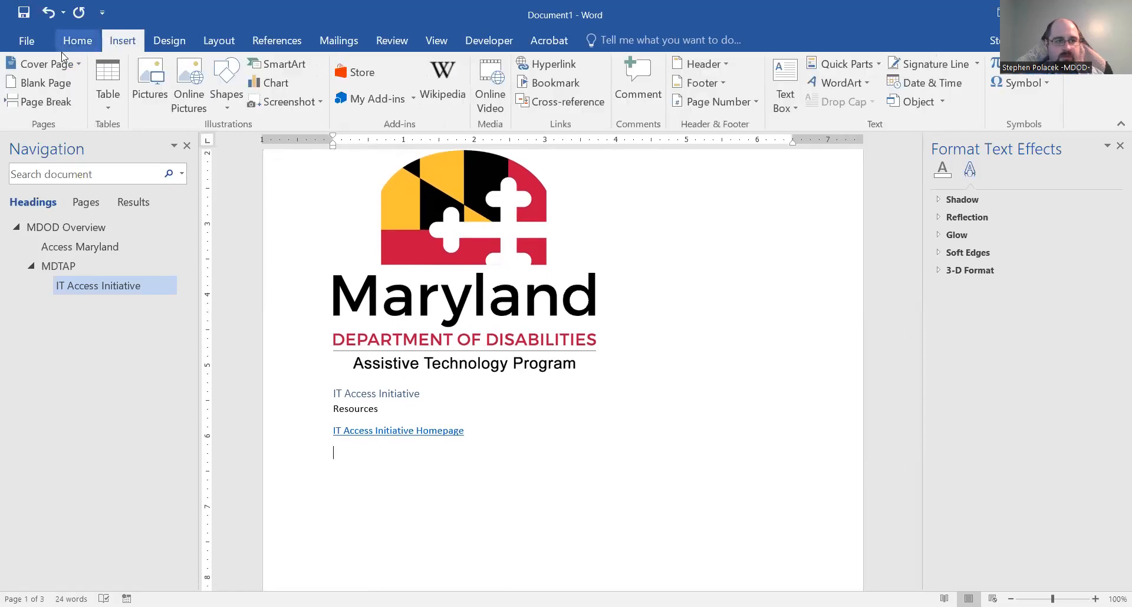
left_click(108, 88)
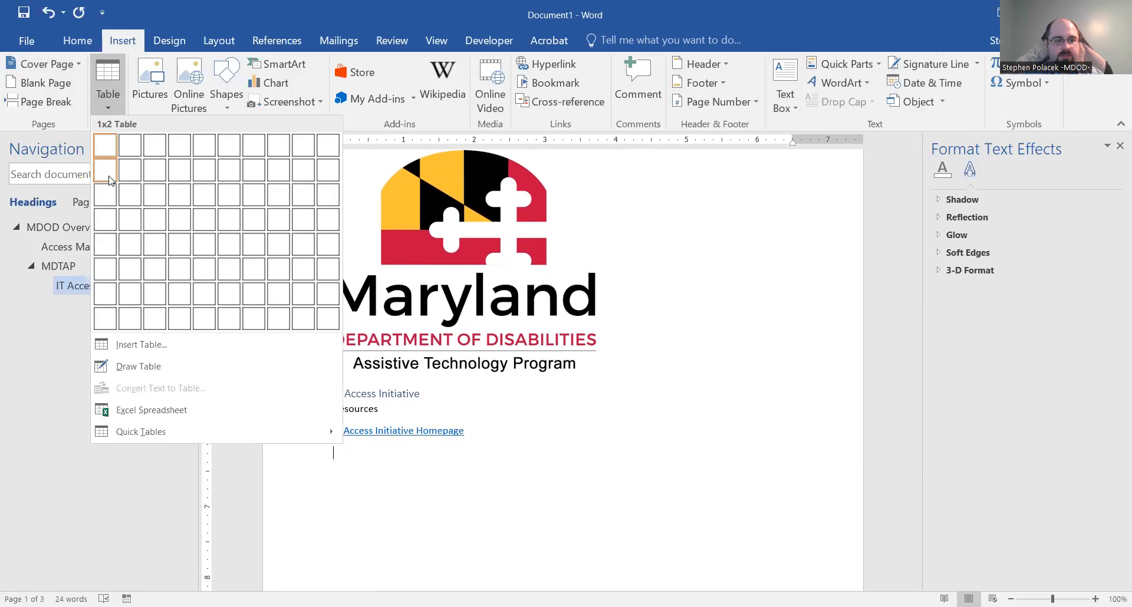
left_click(227, 221)
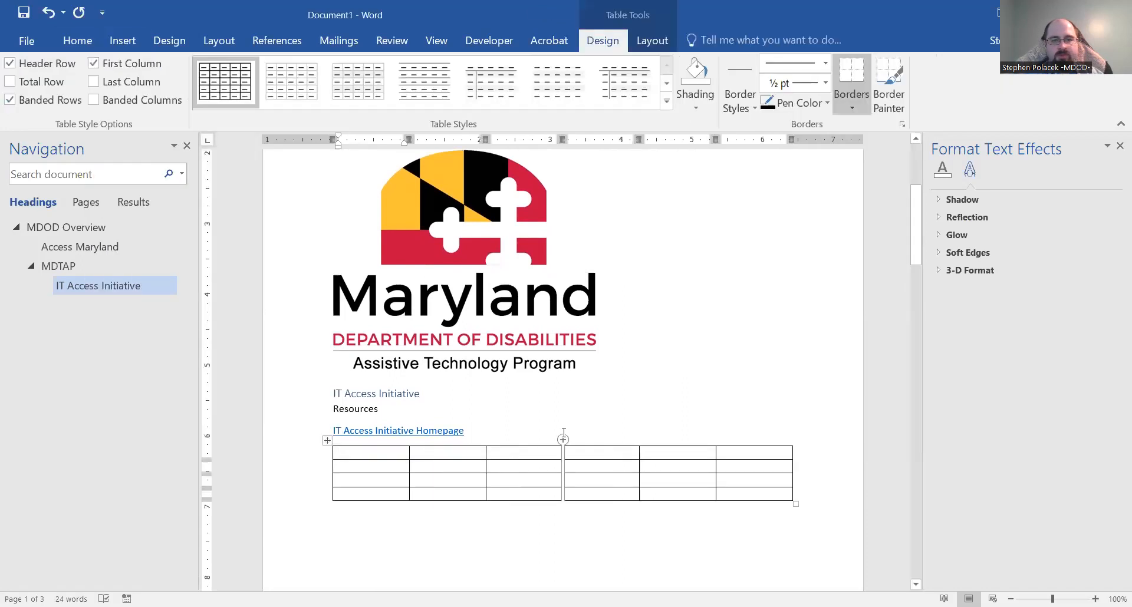
scroll(563, 433, "down", 3)
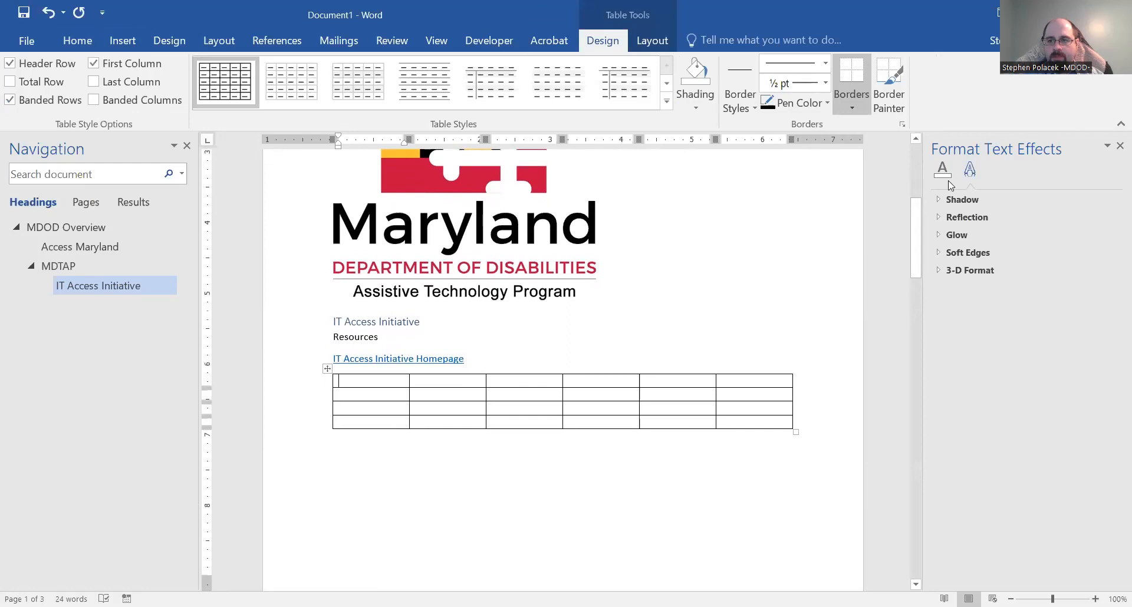
left_click(1119, 146)
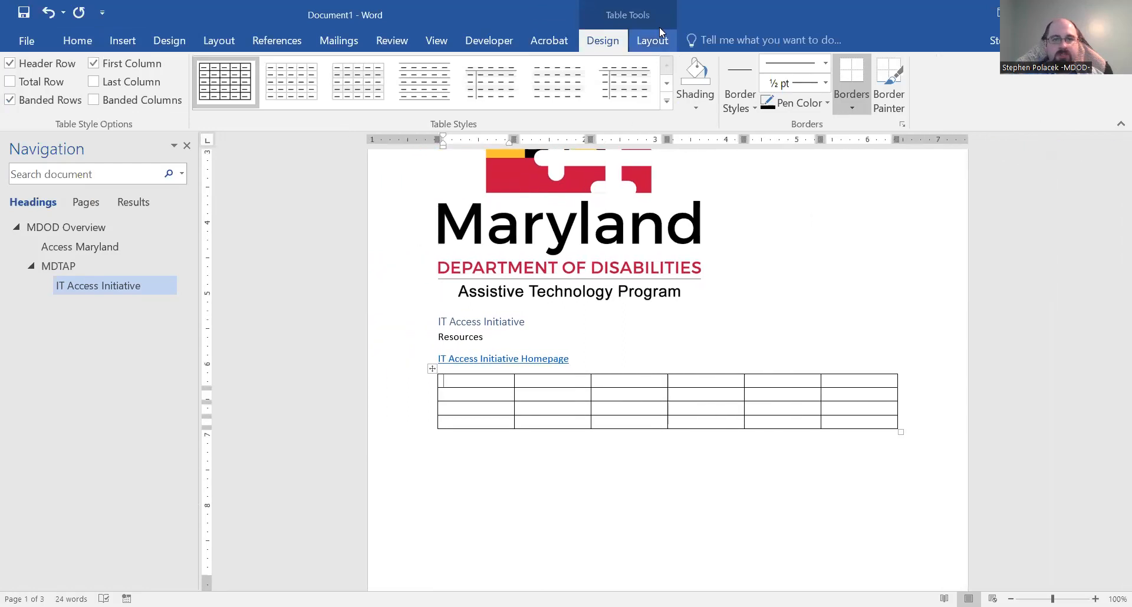
Review the alt text and header row options in the table's properties without changing them.
left_click(654, 42)
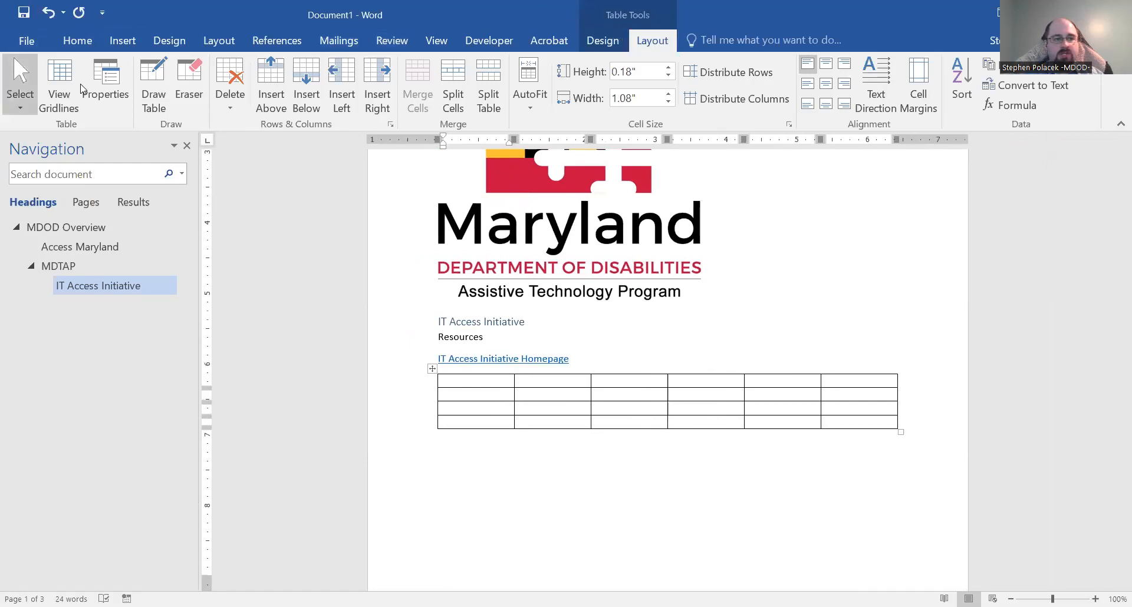
left_click(118, 84)
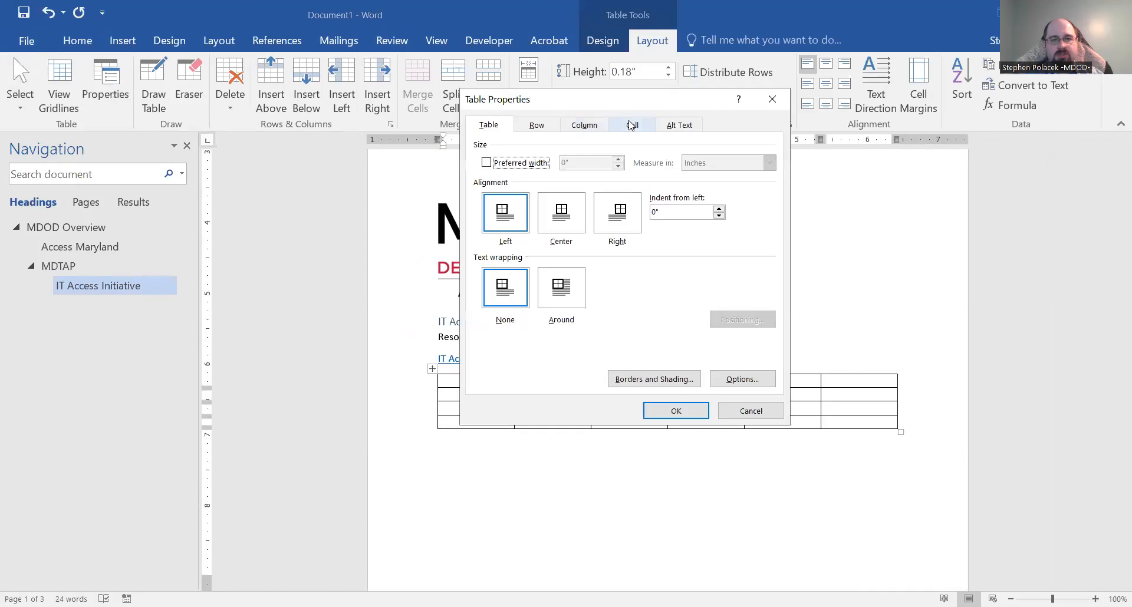
left_click(681, 125)
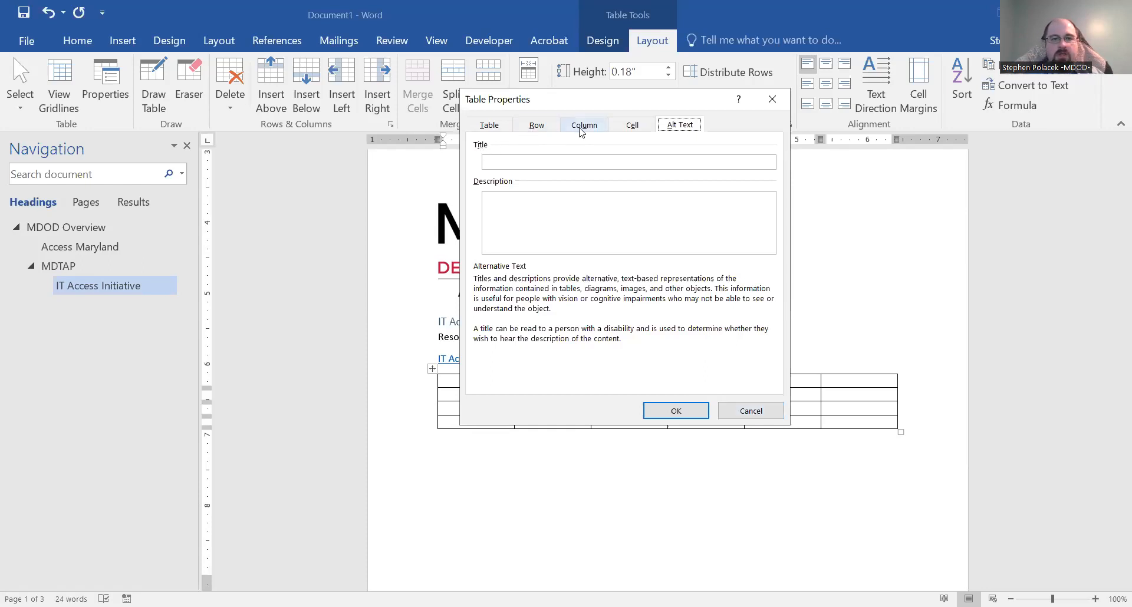
left_click(523, 129)
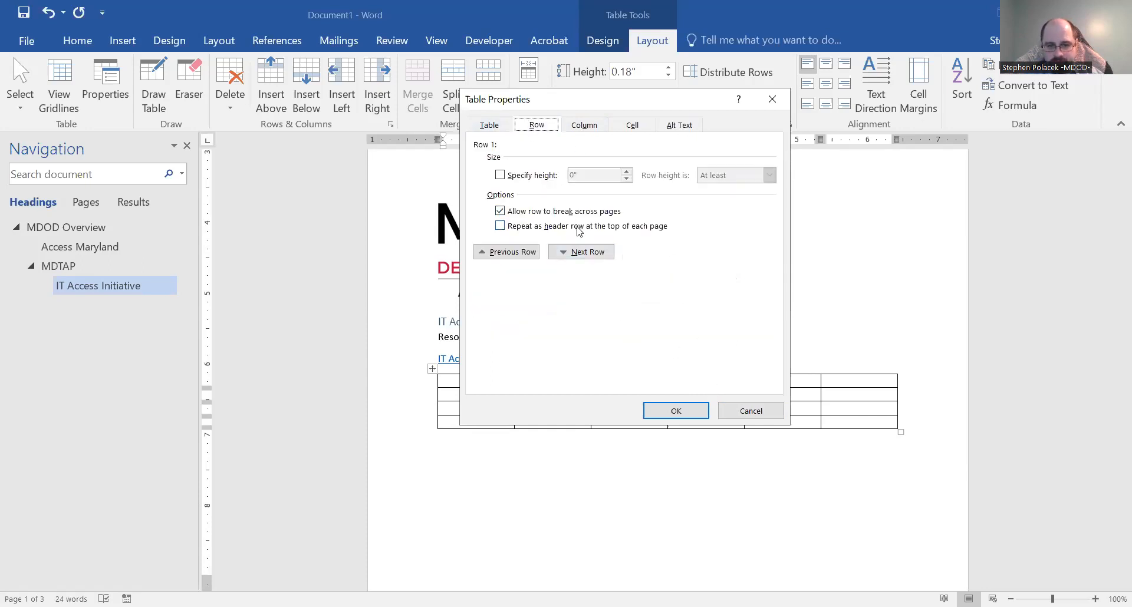
left_click(749, 417)
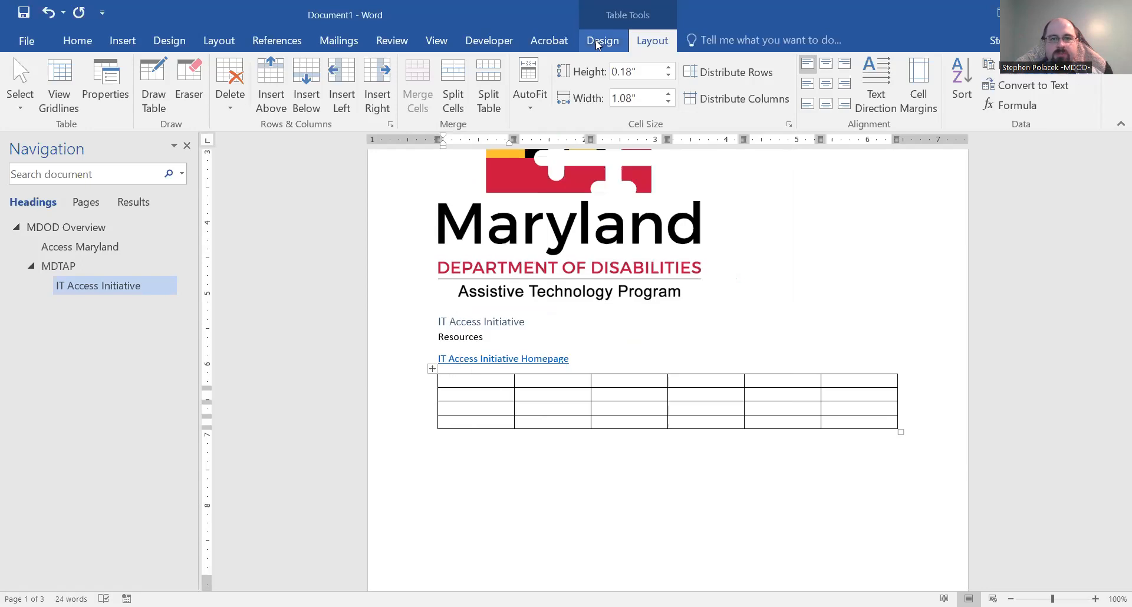
Enter "Address" as the header of the table's fifth column.
left_click(599, 45)
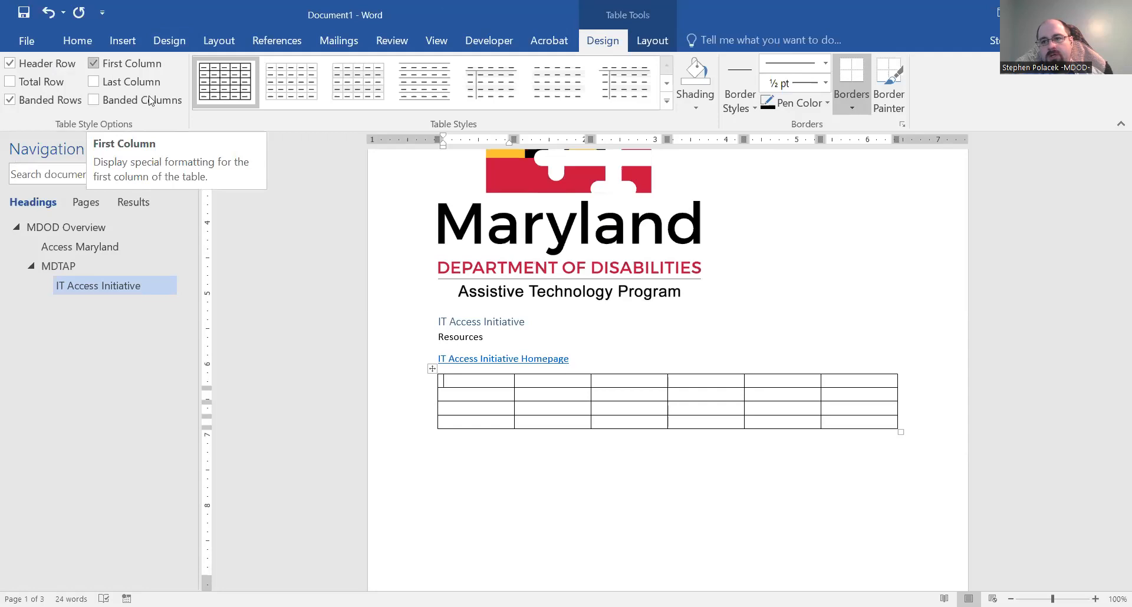
left_click_drag(487, 382, 850, 380)
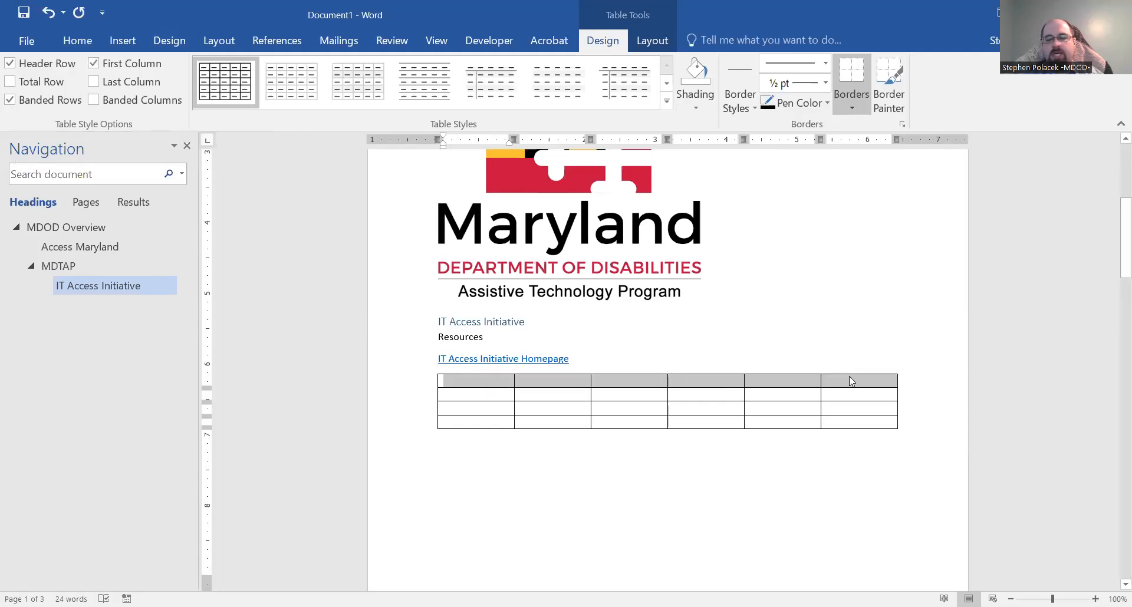
left_click(759, 381)
type("Addres")
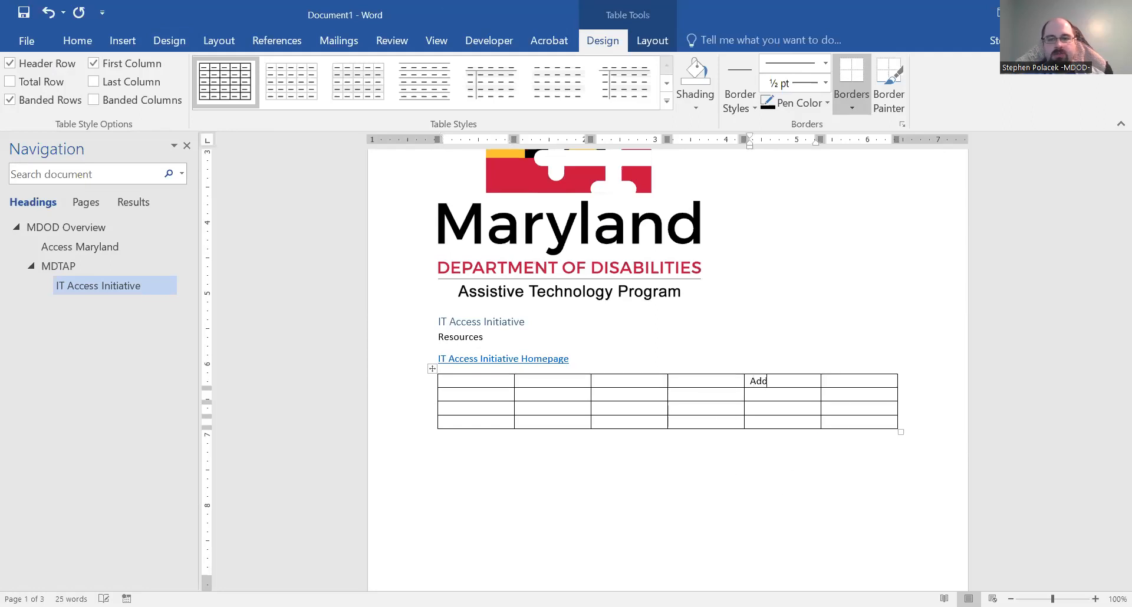
Enter "MDTAP" in the first cell of the table's third row.
key("Left")
key("Left")
key("Left")
key("Left")
key("Down")
type("MDTAP")
Fill in the organization's street address in the Address column of the MDTAP row.
key("Tab")
key("Tab")
key("Tab")
key("Tab")
type("2301 ARgo")
key("BackSpace")
key("BackSpace")
key("BackSpace")
type("rgonne Drive")
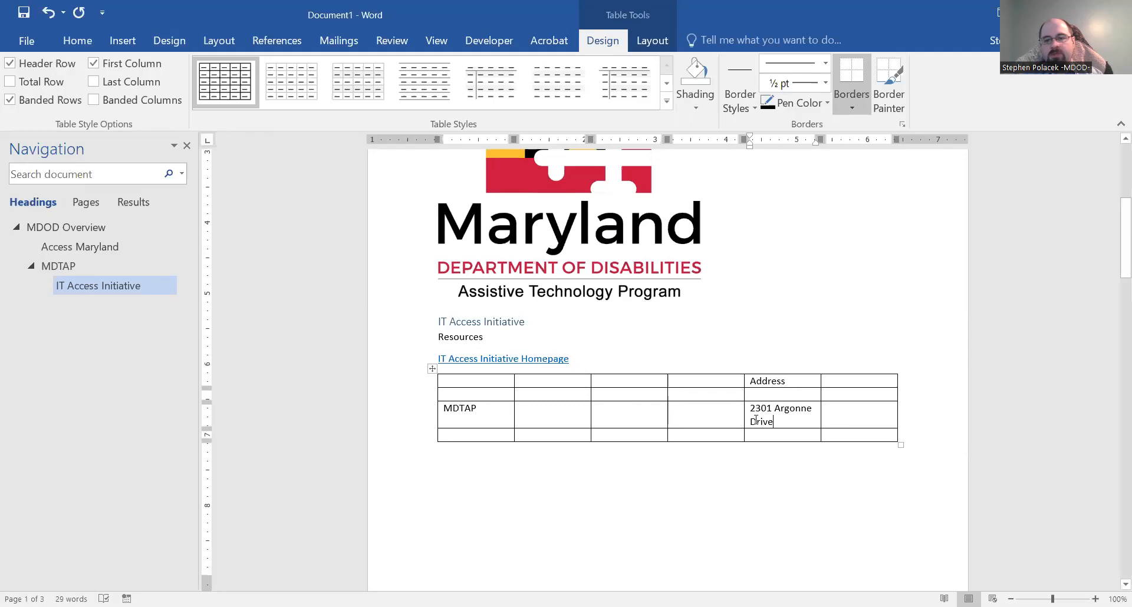
Examine the row options in the table properties for the MDTAP row without changing them.
left_click_drag(776, 419, 752, 415)
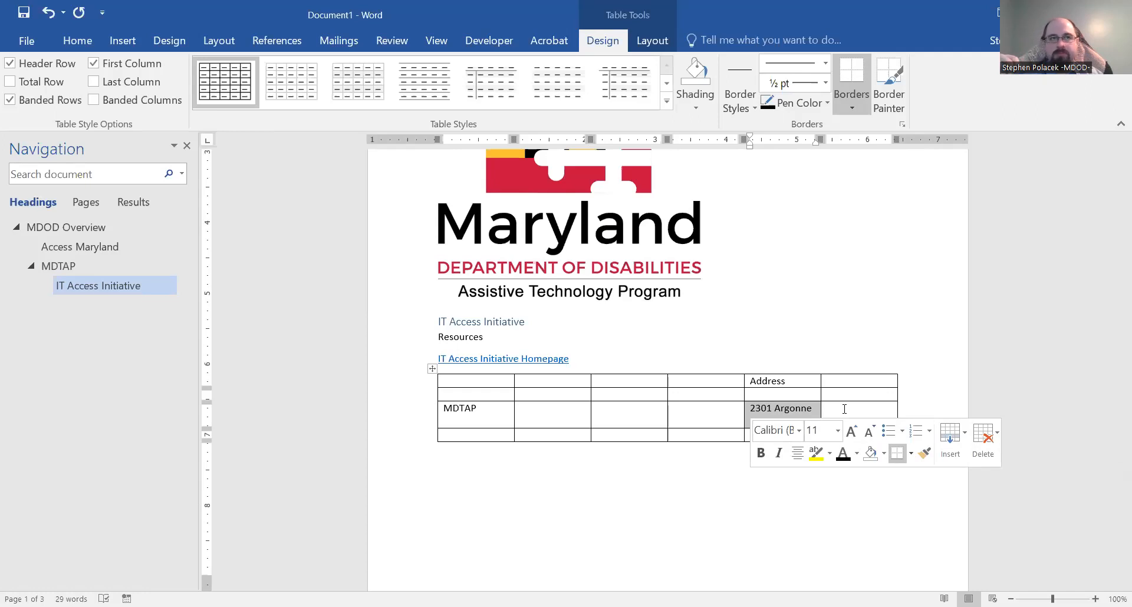
left_click(730, 415)
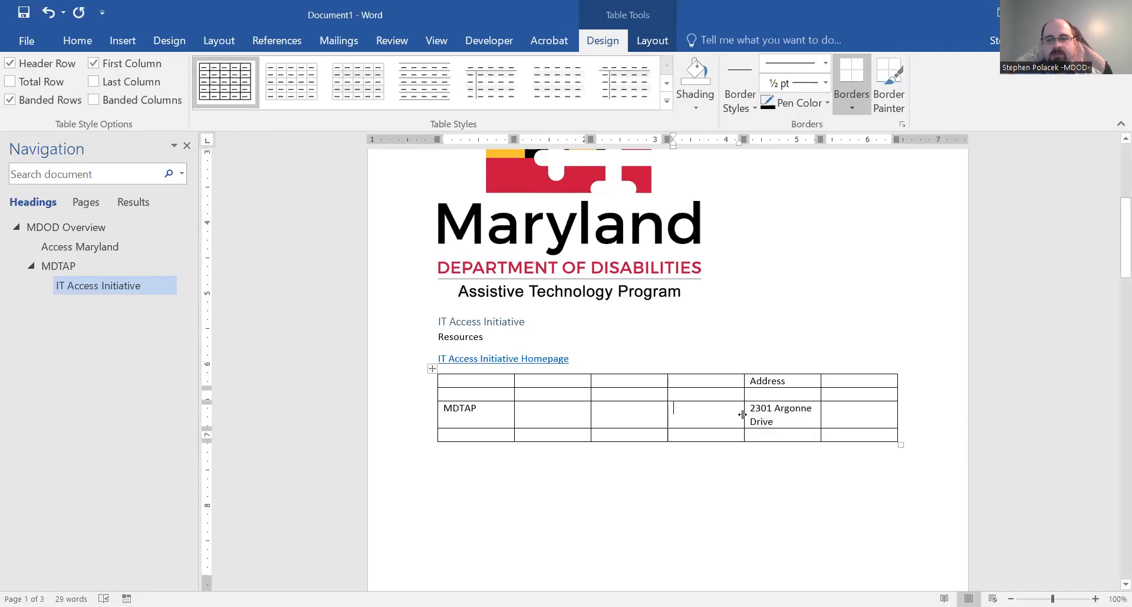
left_click(759, 419)
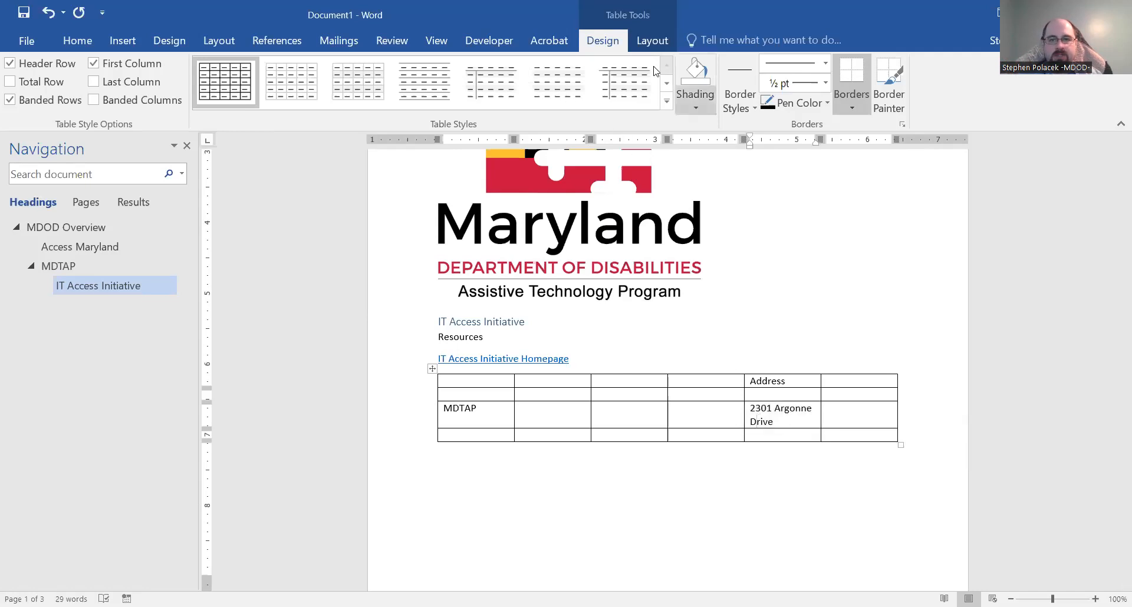
left_click(653, 41)
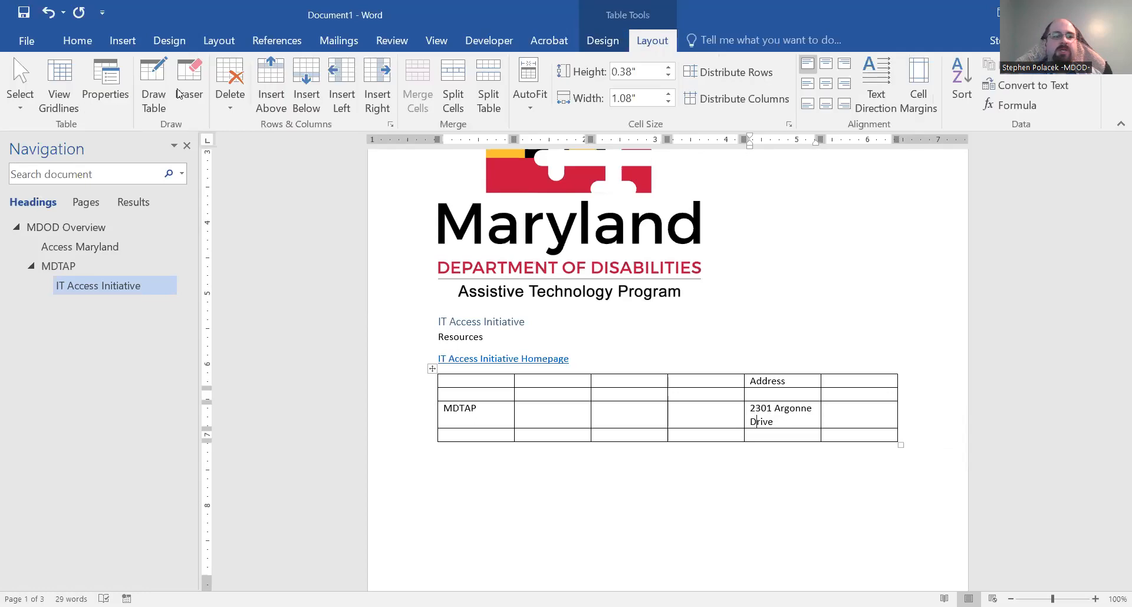
left_click(105, 99)
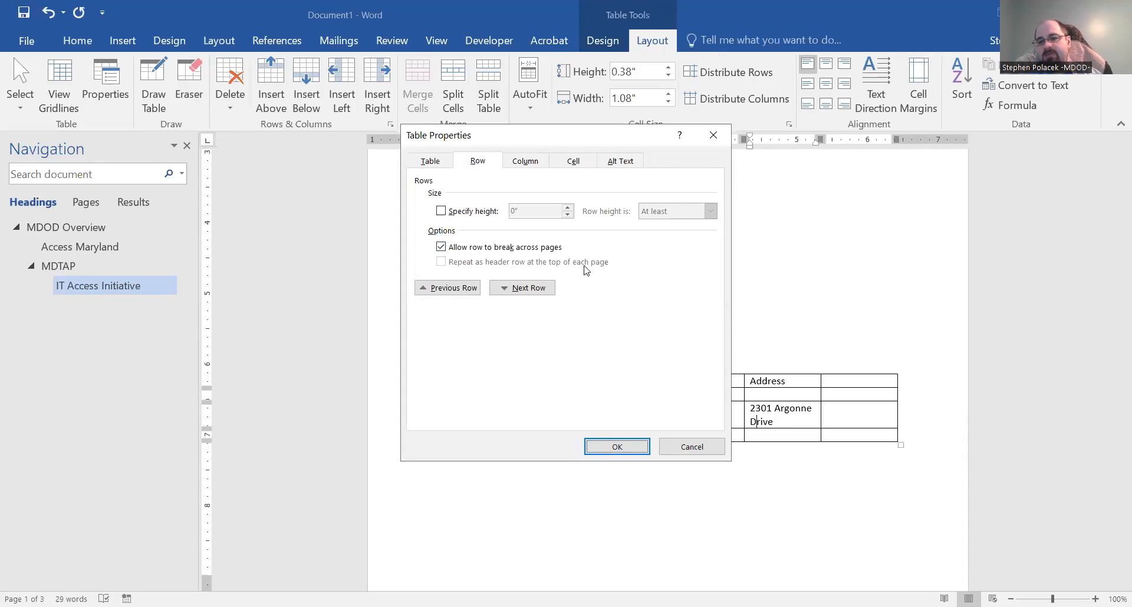
left_click(678, 446)
Try to set the table's first row to repeat as header row at the top of each page.
left_click_drag(492, 380, 870, 382)
left_click(104, 88)
left_click(501, 264)
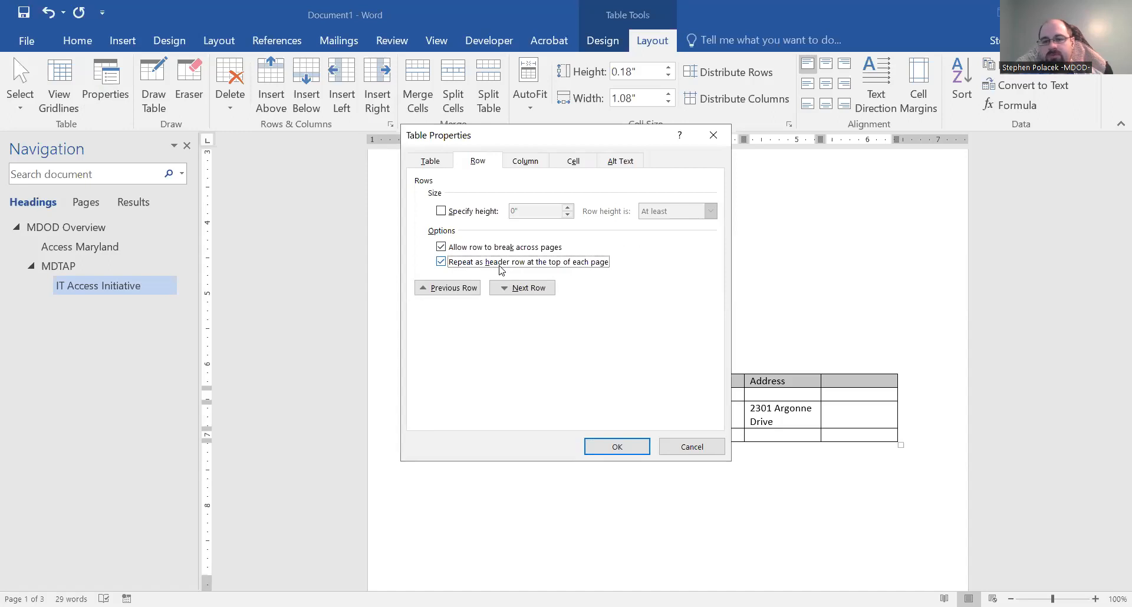
left_click(678, 447)
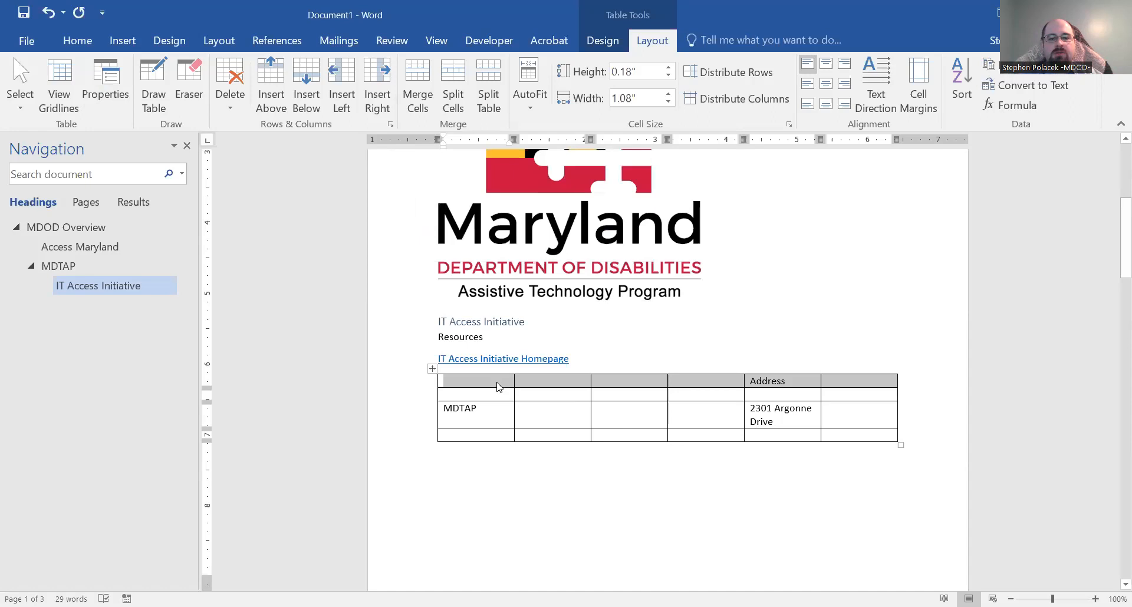
left_click(497, 384)
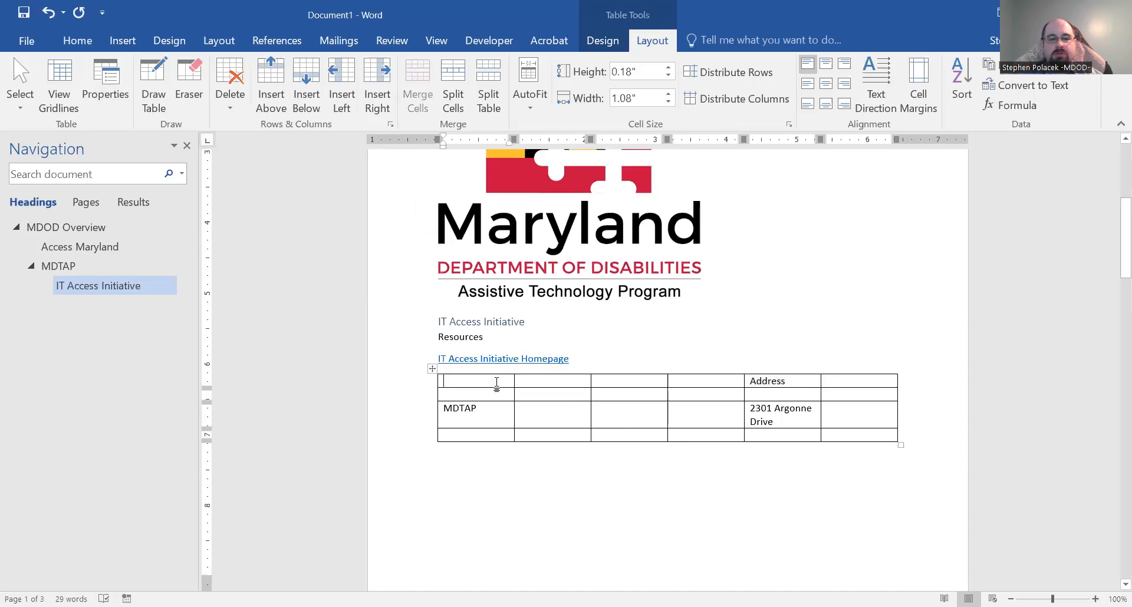
Insert a check box content control on the empty line below the table.
left_click(486, 471)
scroll(669, 460, "down", 2)
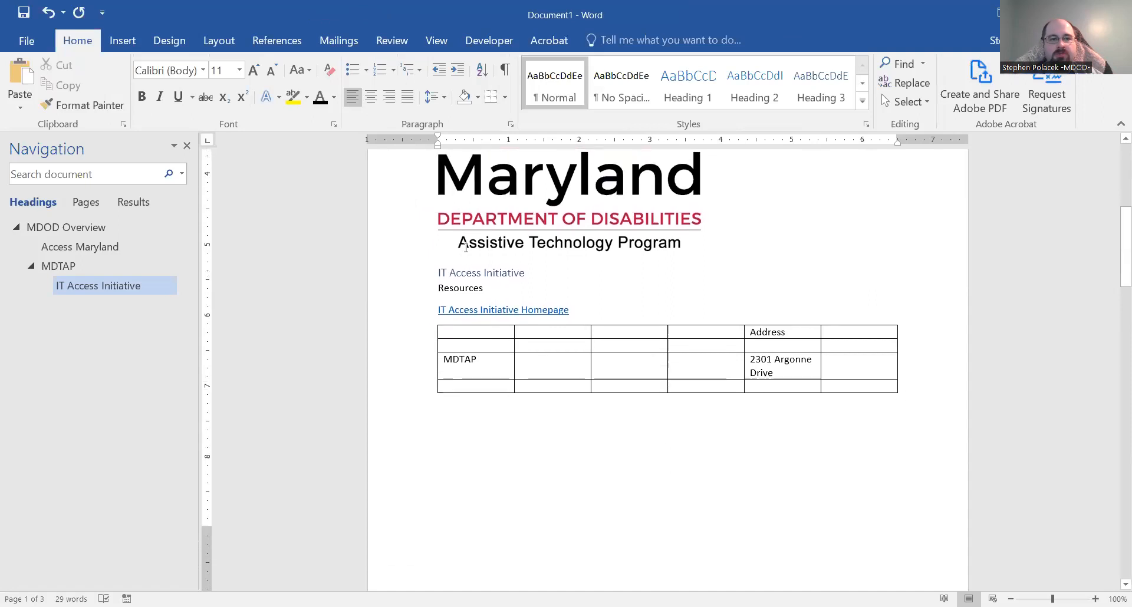
left_click(489, 40)
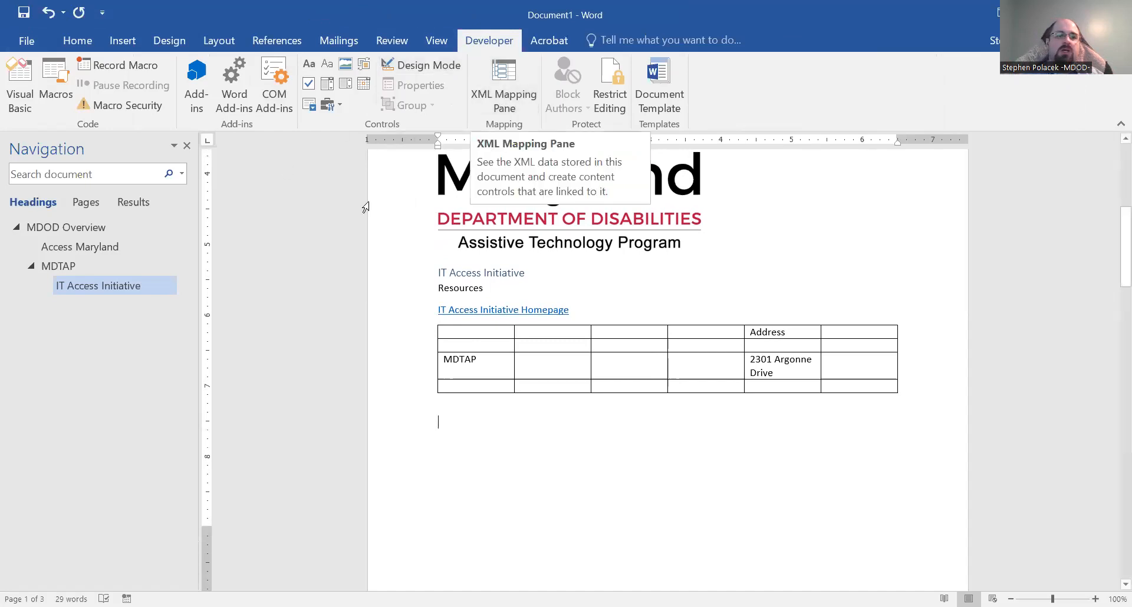
left_click(310, 63)
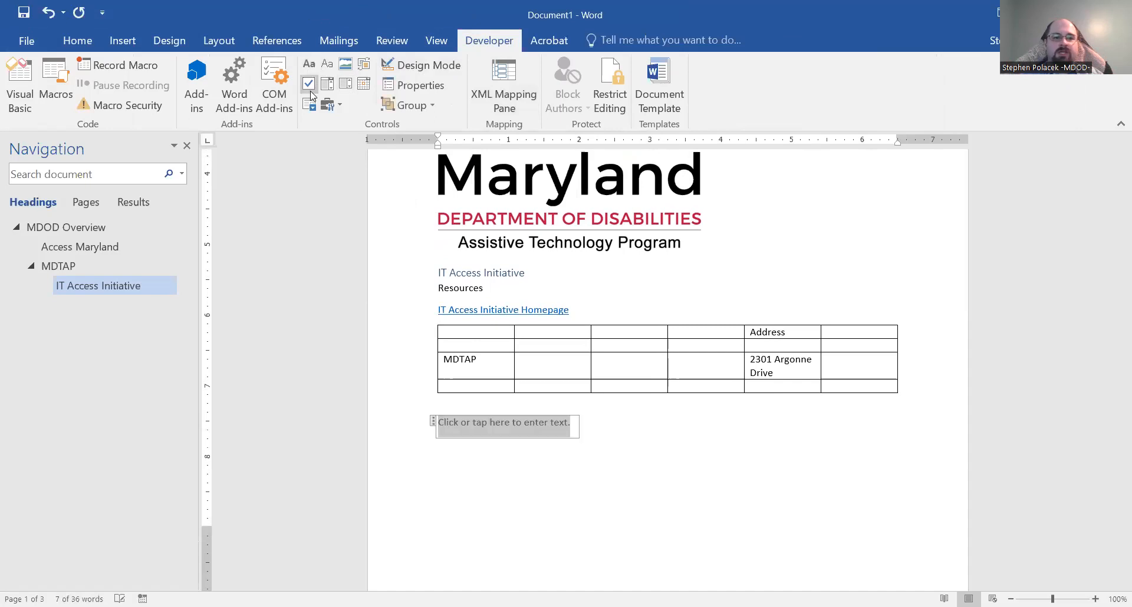
left_click(309, 88)
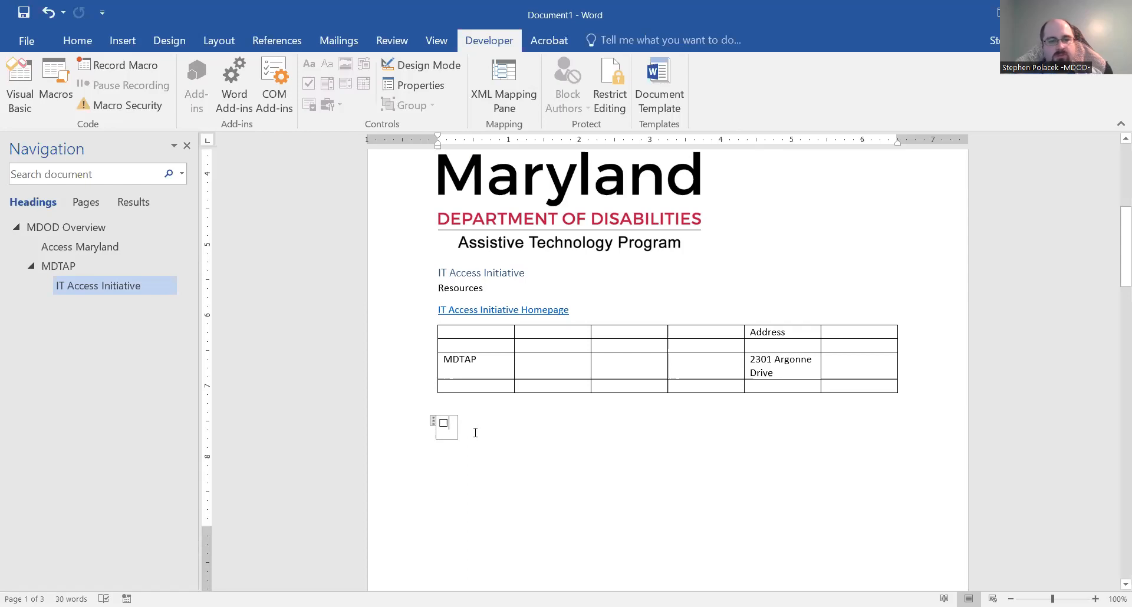
Add a rich text content control on a new line below the check box.
left_click(425, 414)
key("Return")
left_click(310, 64)
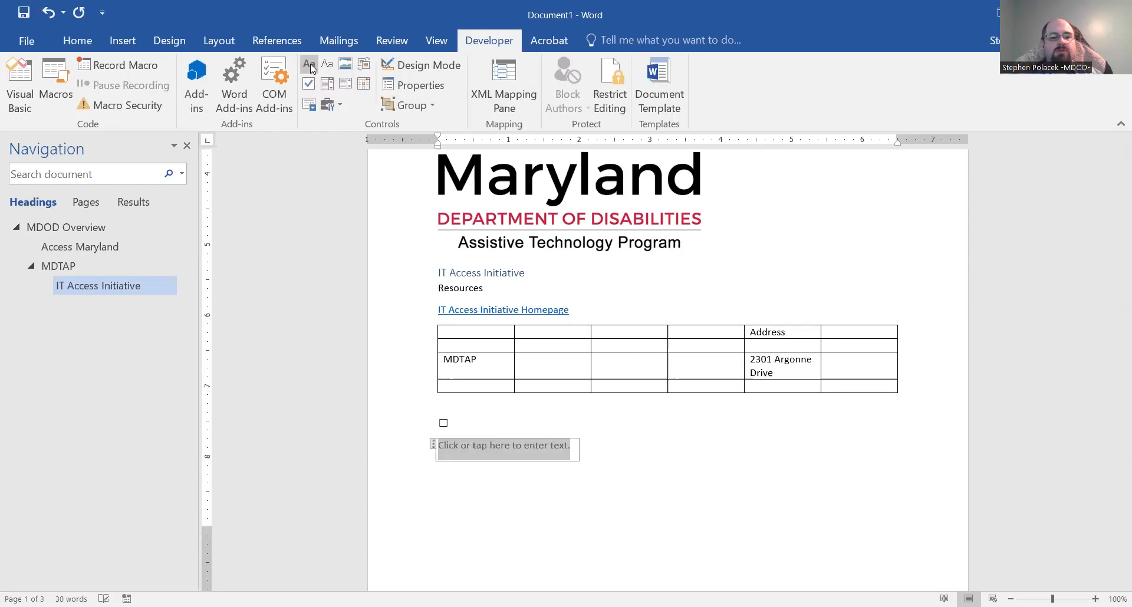
Set both the title and the tag of the rich text content control to "First Name".
left_click(417, 88)
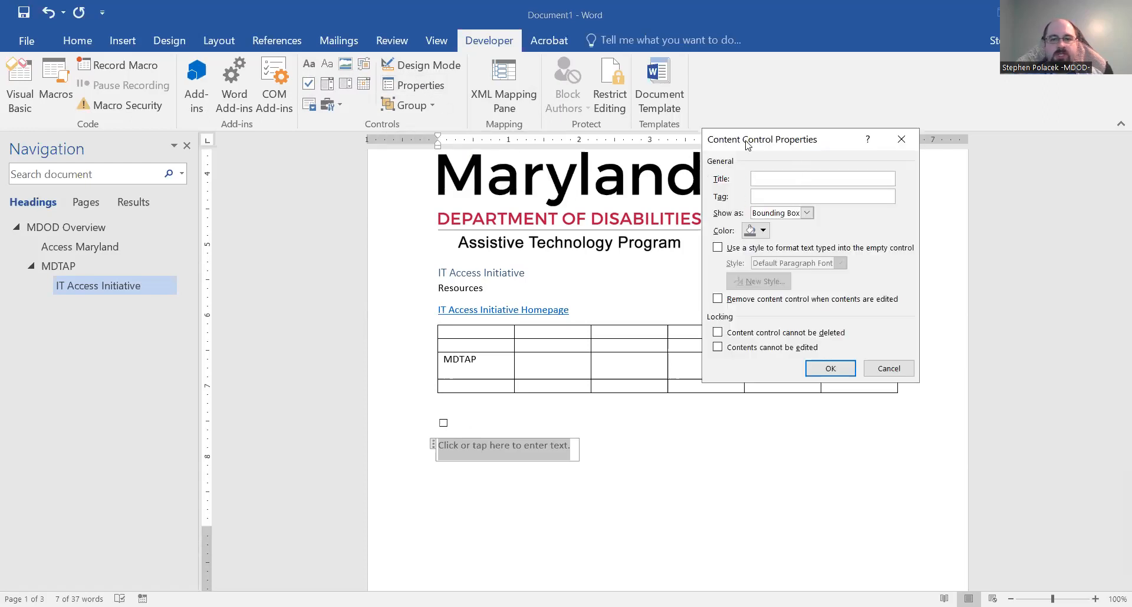
left_click_drag(748, 145, 551, 167)
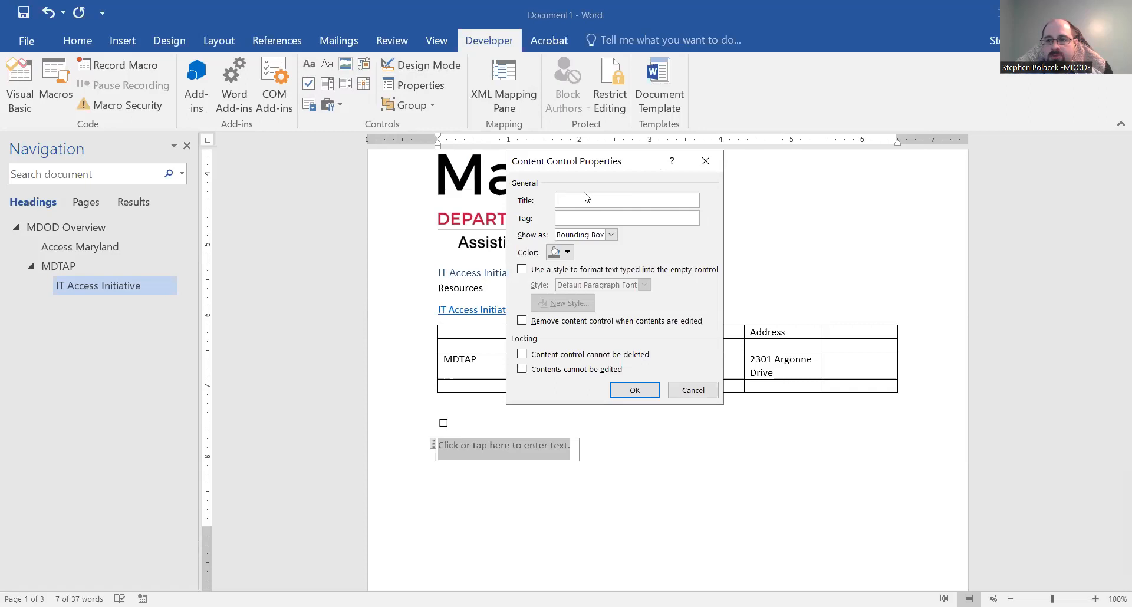
type("First Name")
key("ctrl+a")
key("ctrl+c")
key("Tab")
key("ctrl+v")
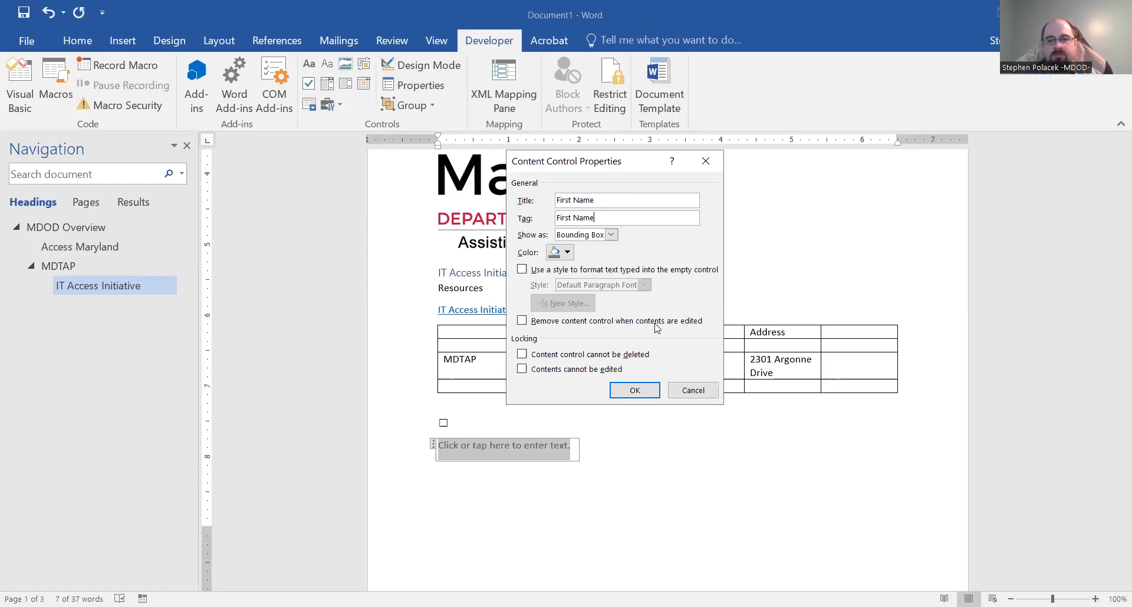
left_click(634, 391)
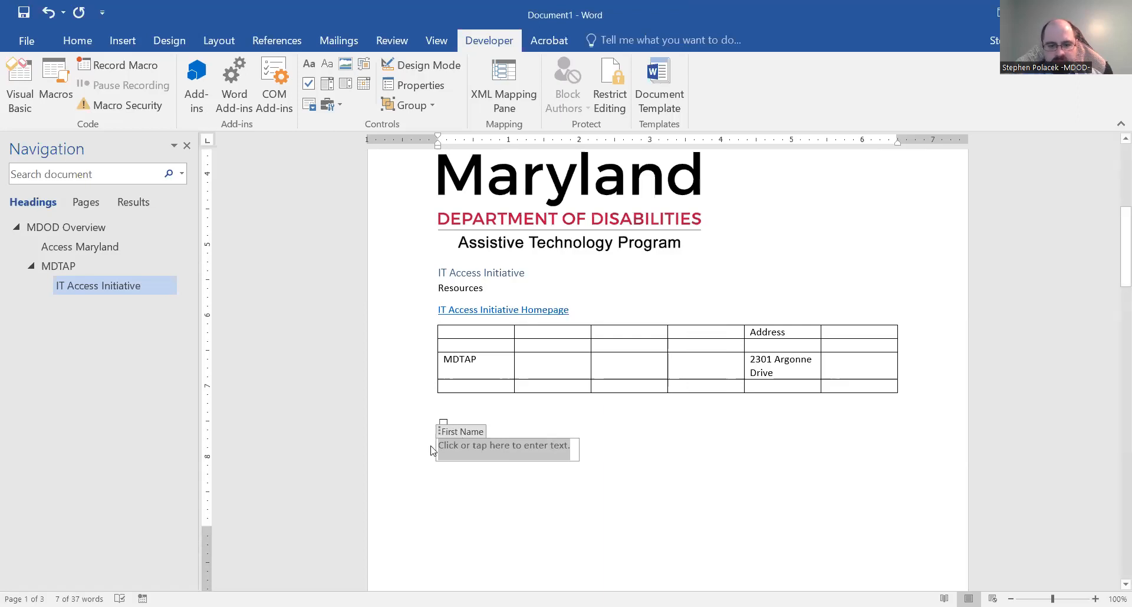
Move the check box directly beneath the table and add the label "First Name" on the line above the text control.
left_click(494, 422)
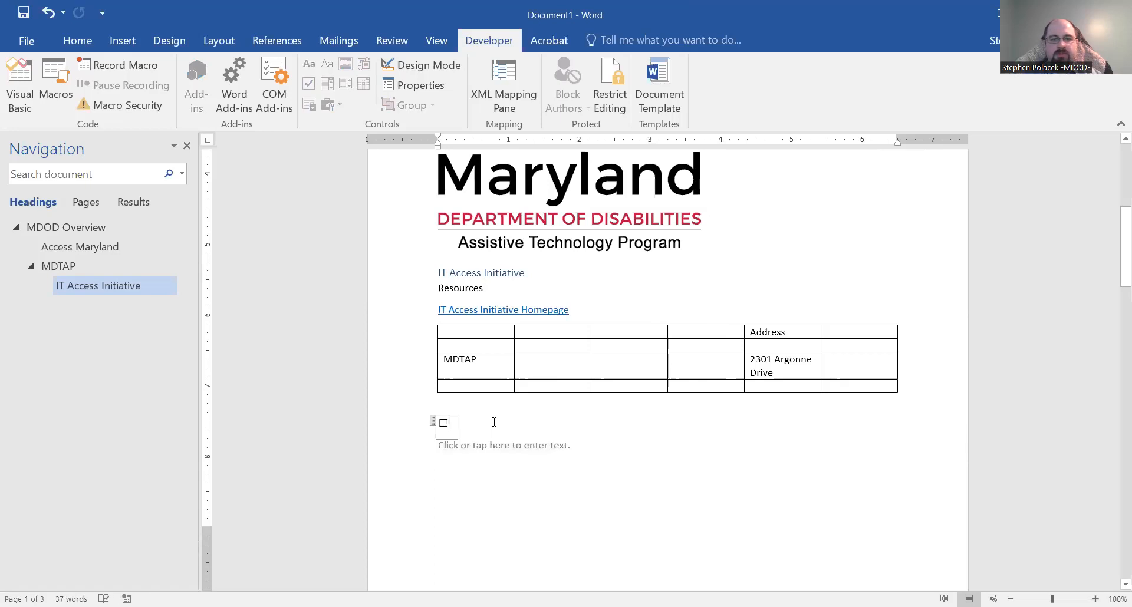
left_click_drag(434, 422, 437, 401)
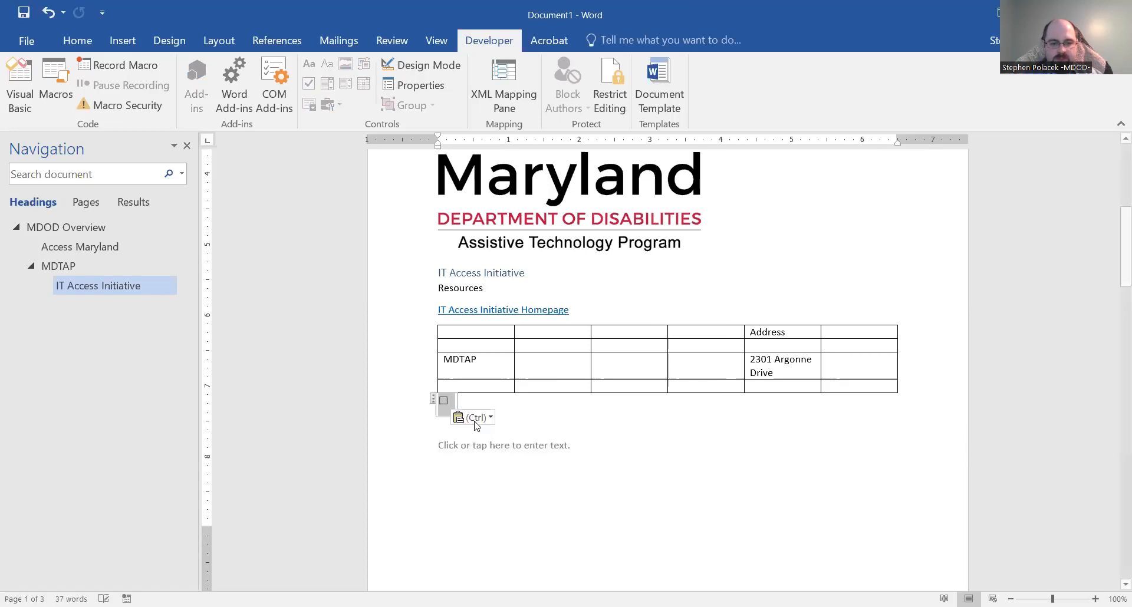
left_click(437, 424)
type("Firstname")
key("BackSpace")
key("BackSpace")
key("BackSpace")
key("BackSpace")
type("Name")
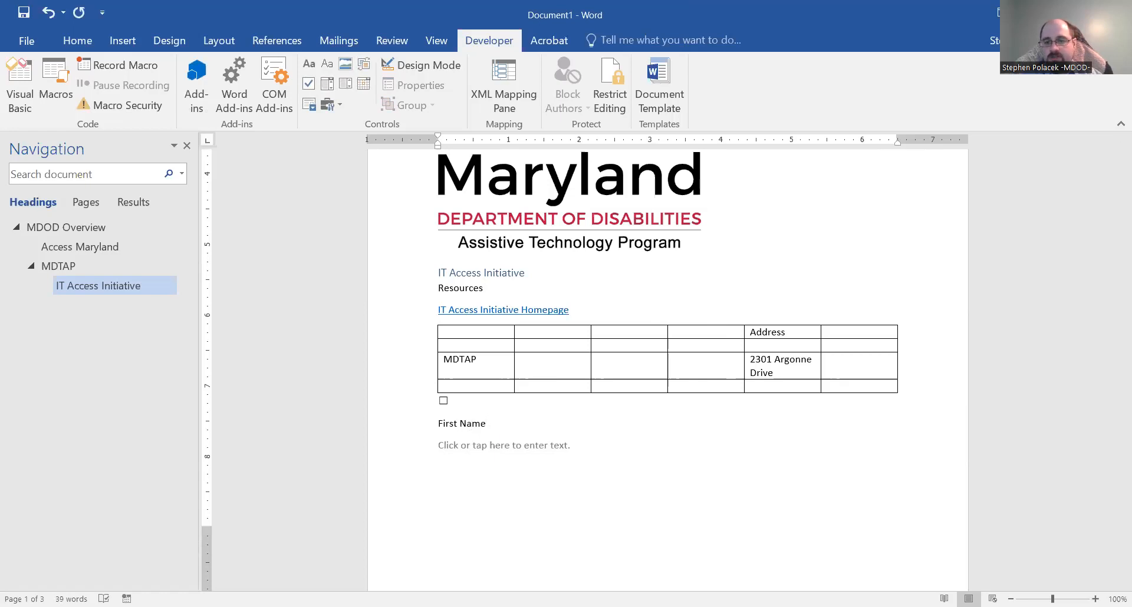
Review the check box's content control properties without changing them.
left_click(446, 401)
left_click(447, 401)
left_click(405, 89)
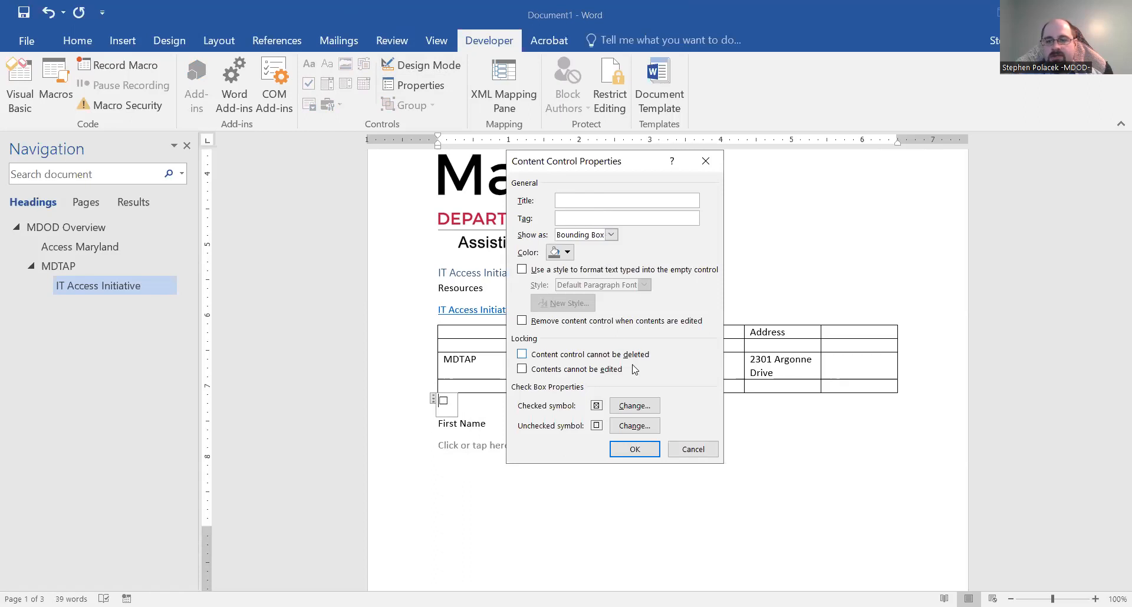
left_click(694, 449)
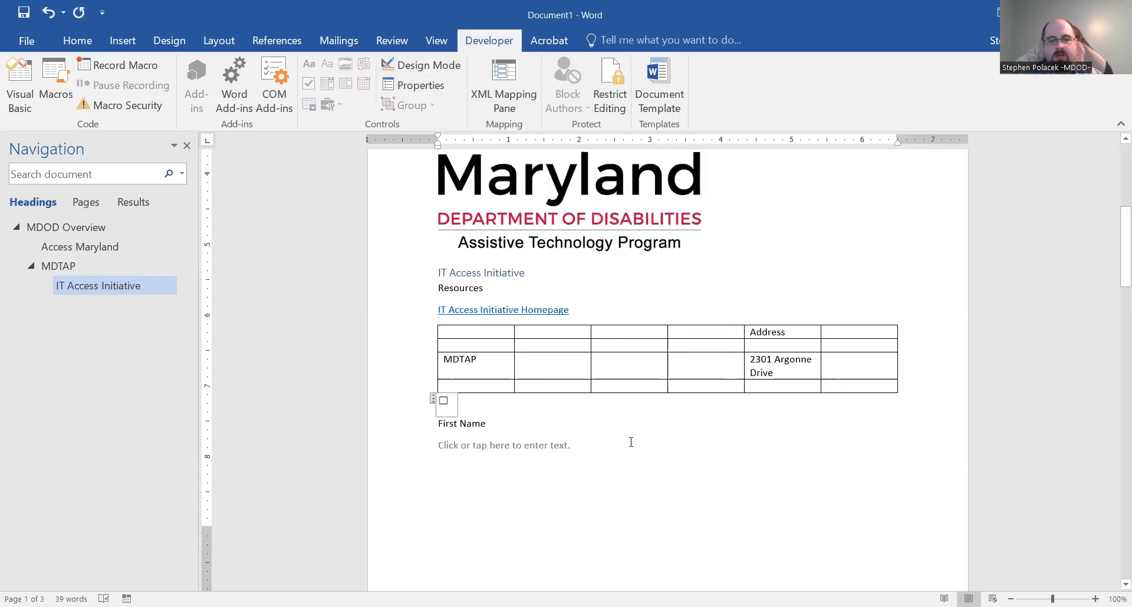
Insert a legacy text form field on the line below the rich text content control.
left_click(487, 478)
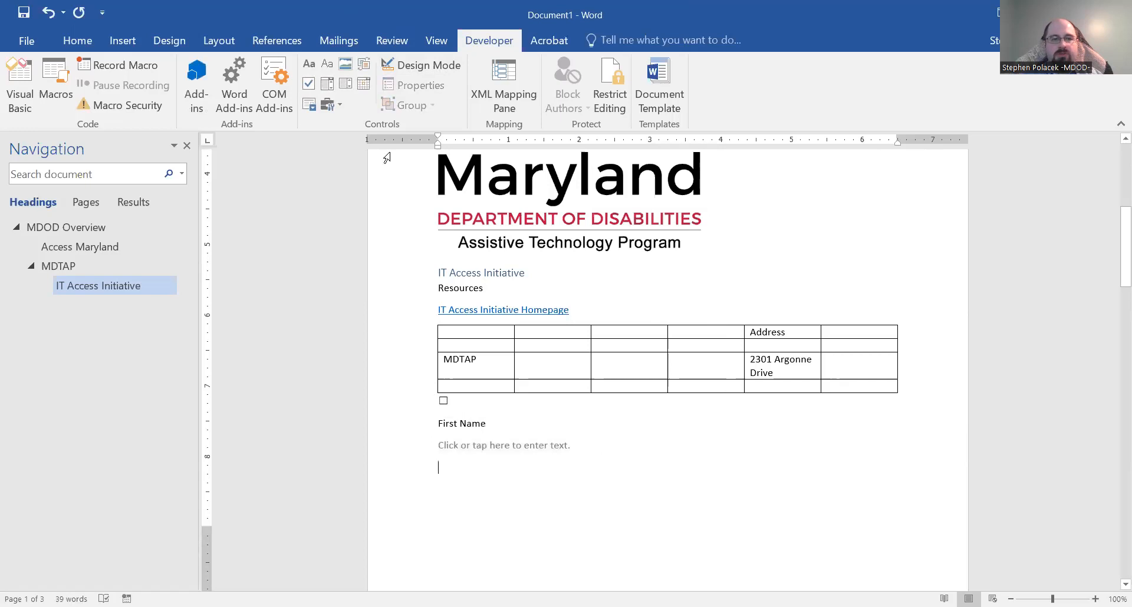
left_click(328, 106)
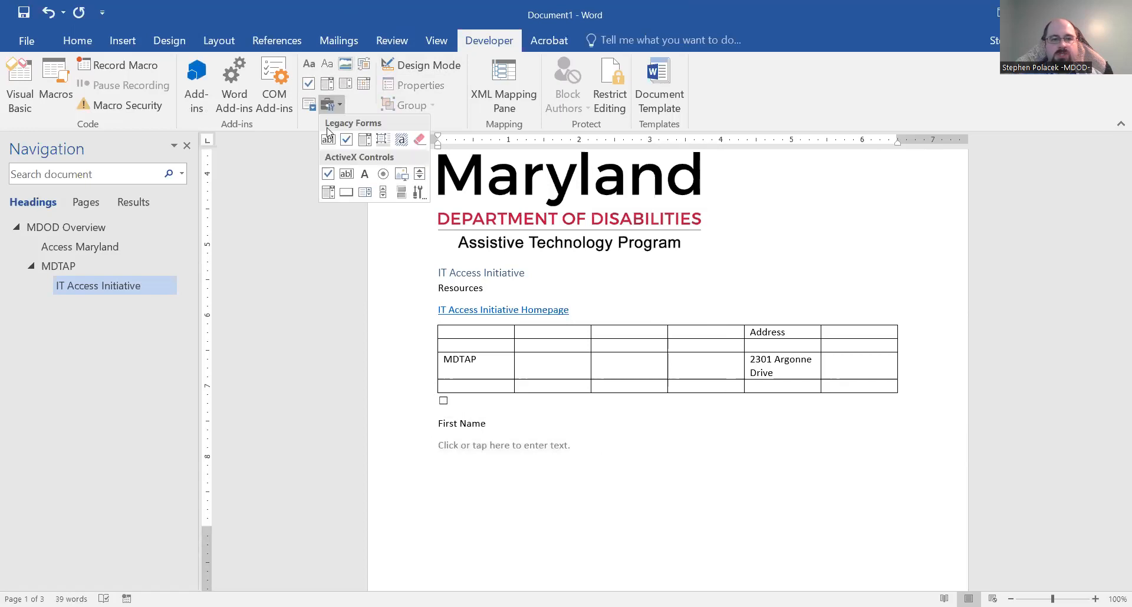
left_click(329, 139)
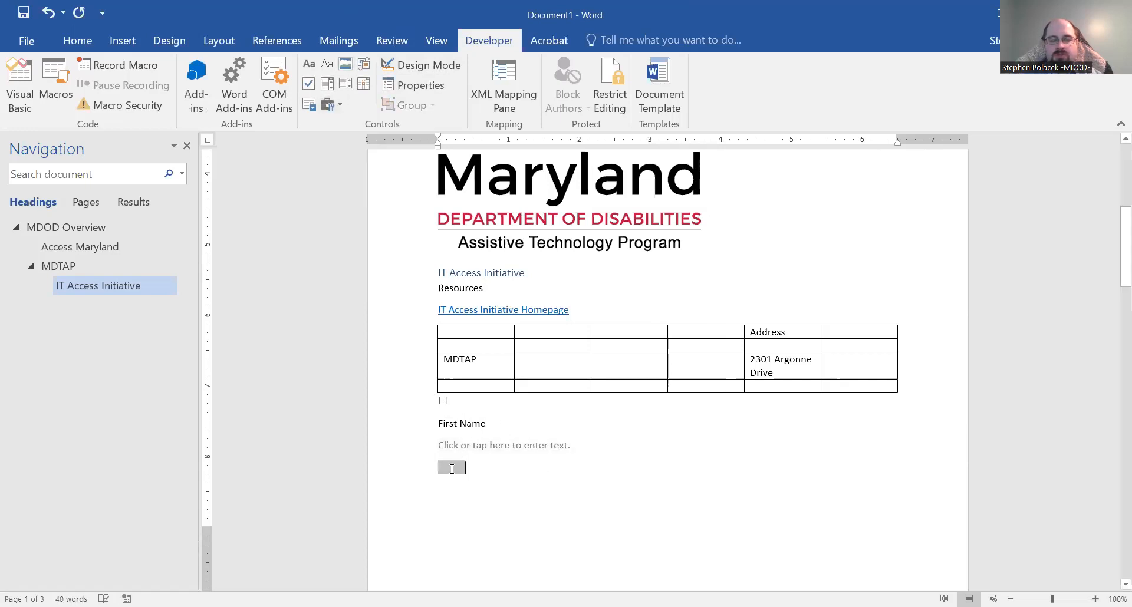
Add the custom status bar help text "First Name" to the legacy text form field.
left_click(452, 469)
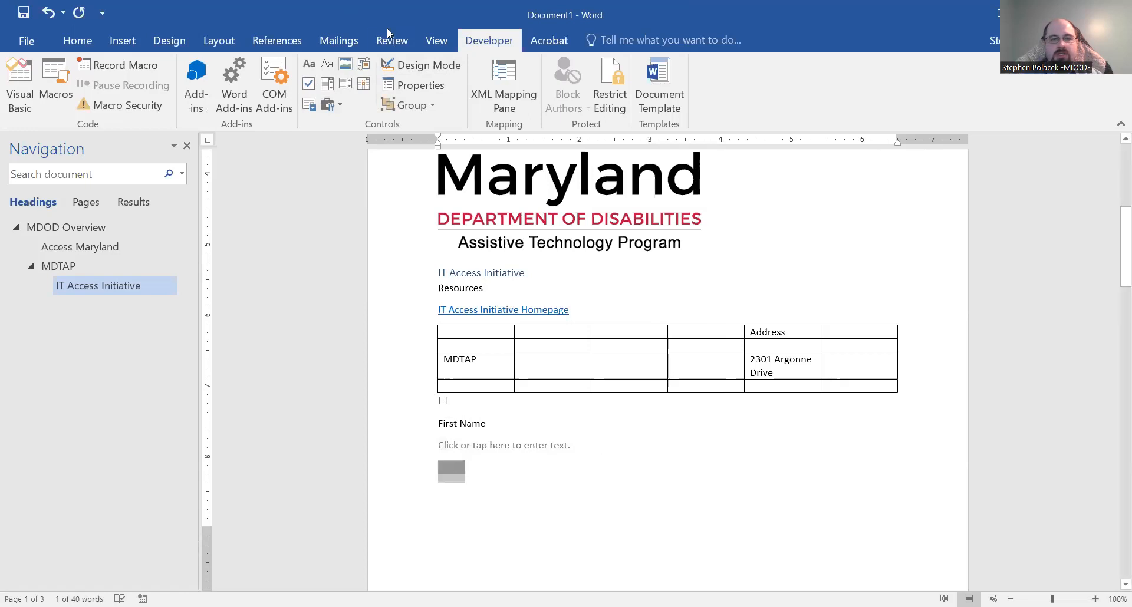
left_click(410, 84)
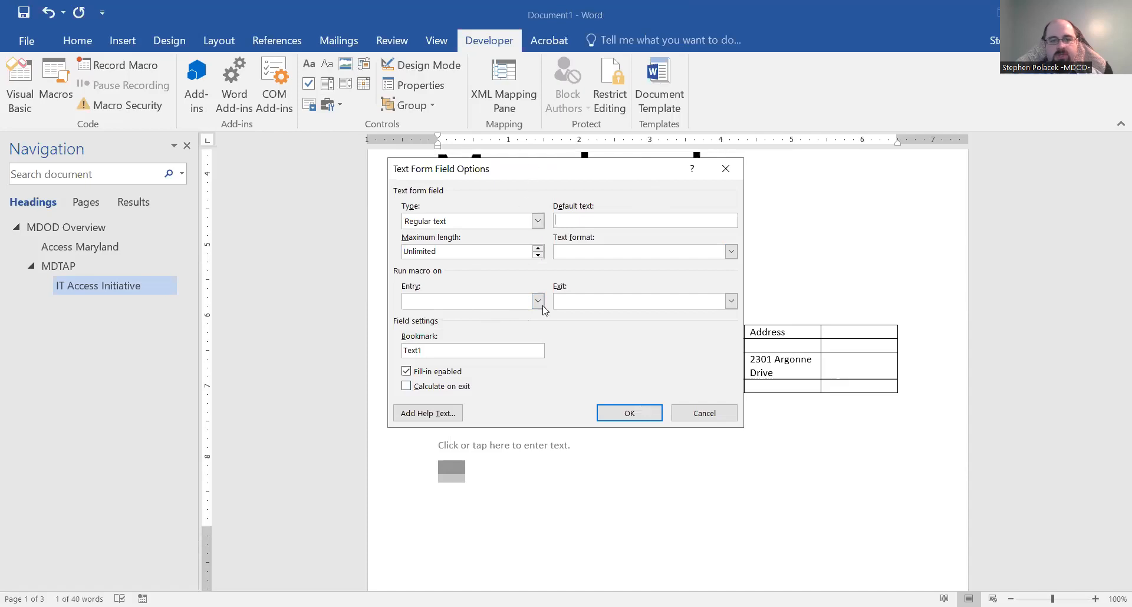
left_click(427, 413)
left_click(472, 311)
type("Firstn")
key("BackSpace")
type("Name")
key("ctrl+a")
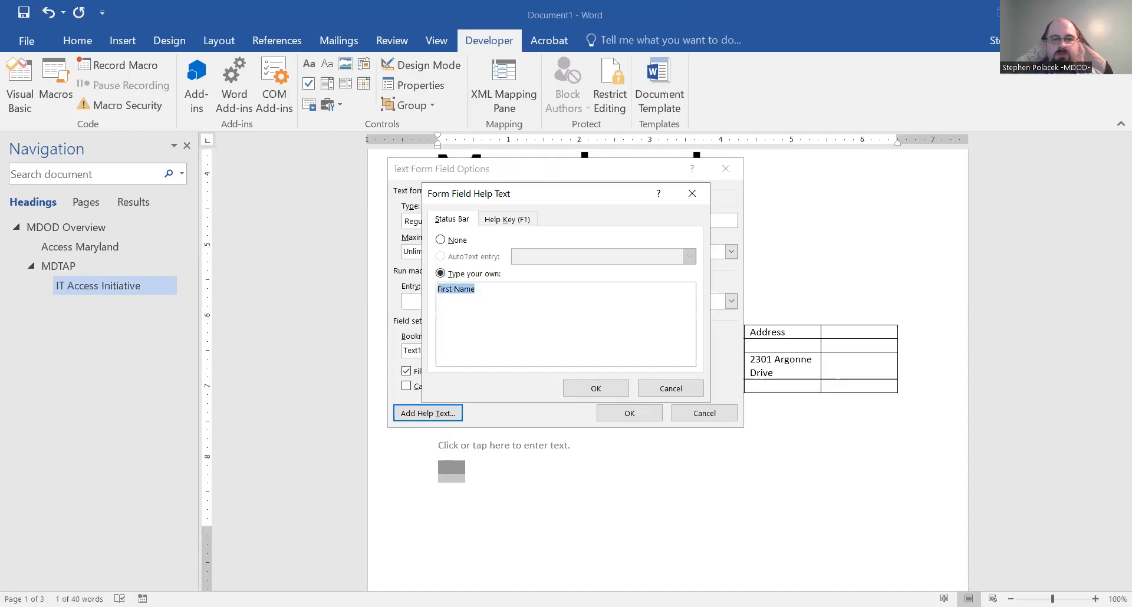
Use "First Name" as the form field's F1 help text as well, and apply the field options.
left_click(502, 219)
left_click(490, 286)
key("ctrl+v")
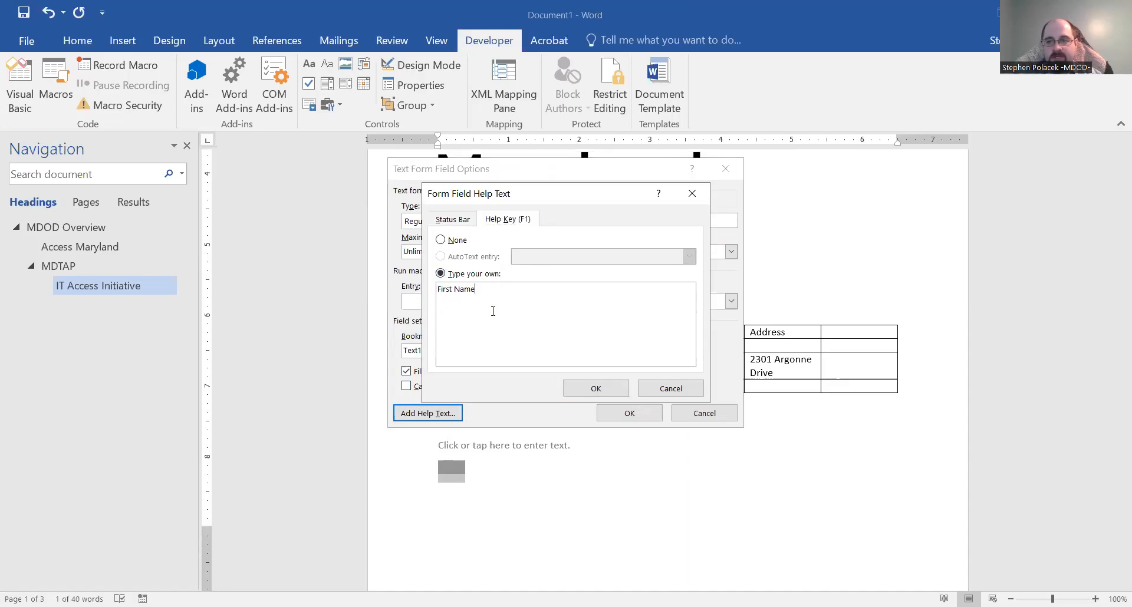
left_click(596, 388)
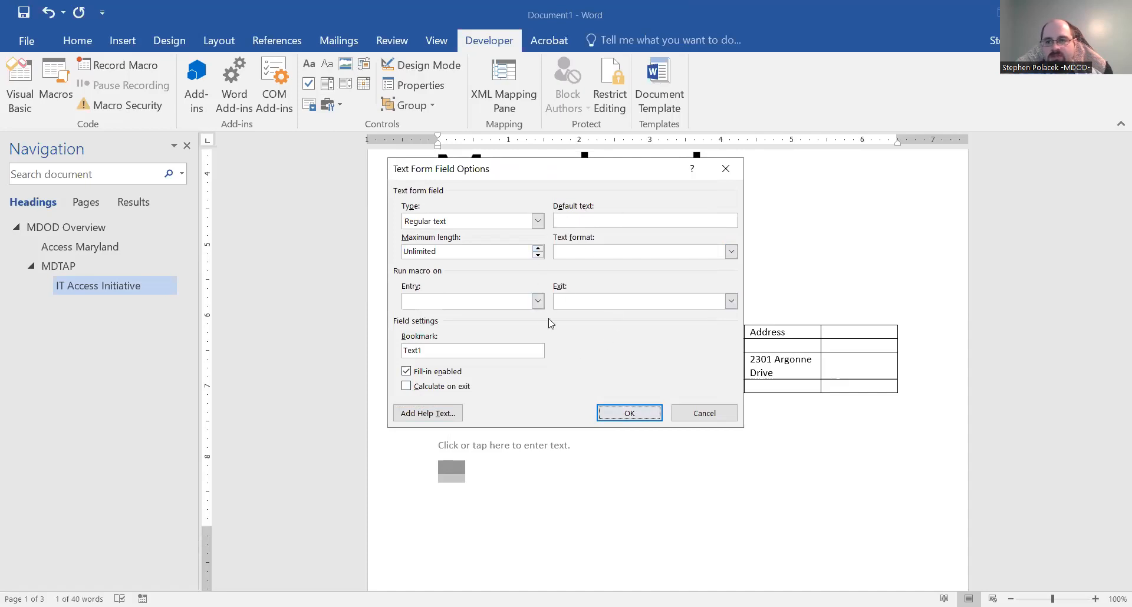
left_click(618, 414)
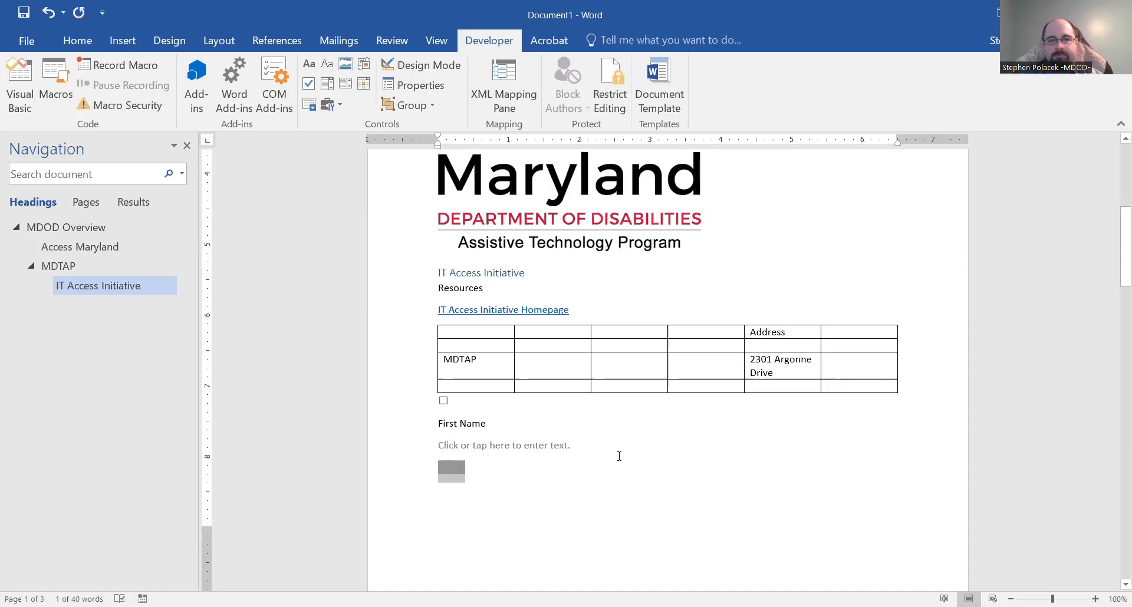
left_click(330, 105)
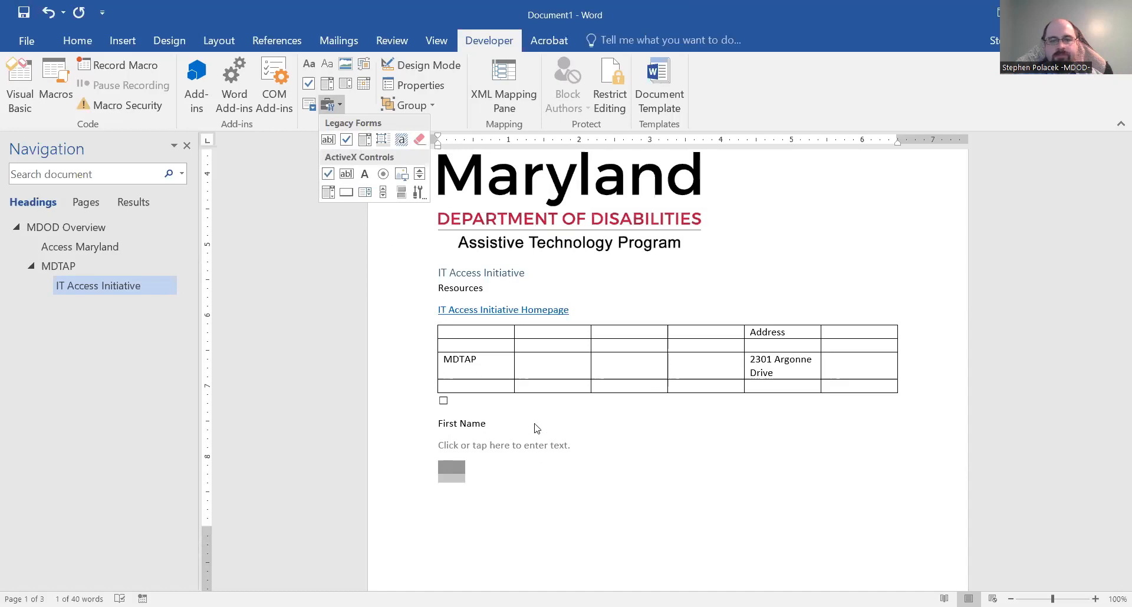
left_click(551, 470)
left_click(551, 471)
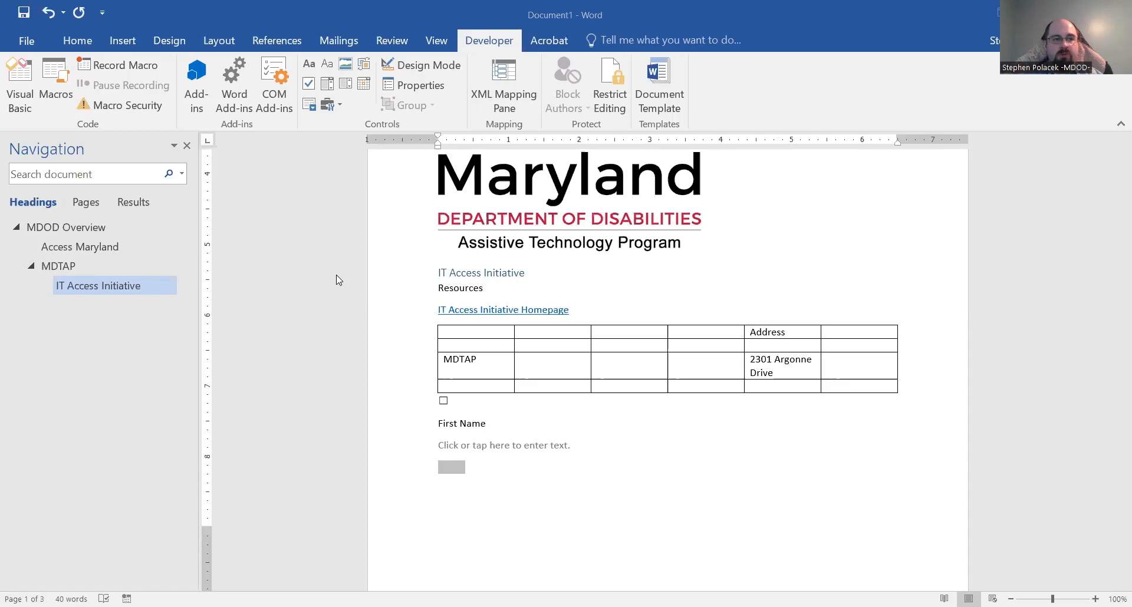
Start a PDF export and save the Word document to the Desktop as MDOD Overview.docx.
left_click(12, 33)
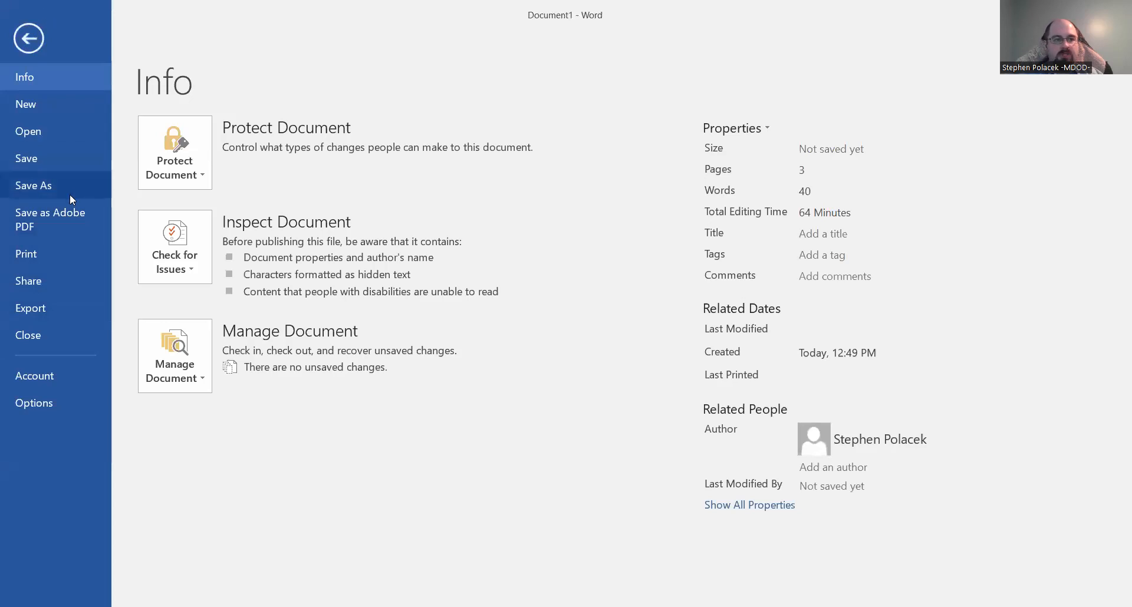
key("Escape")
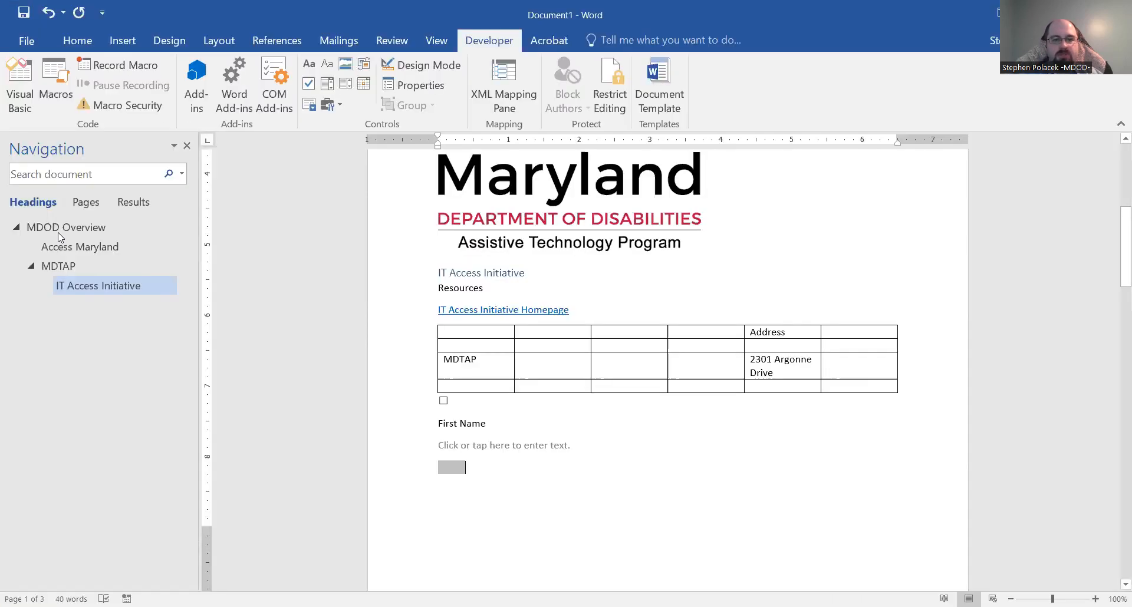
left_click(611, 363)
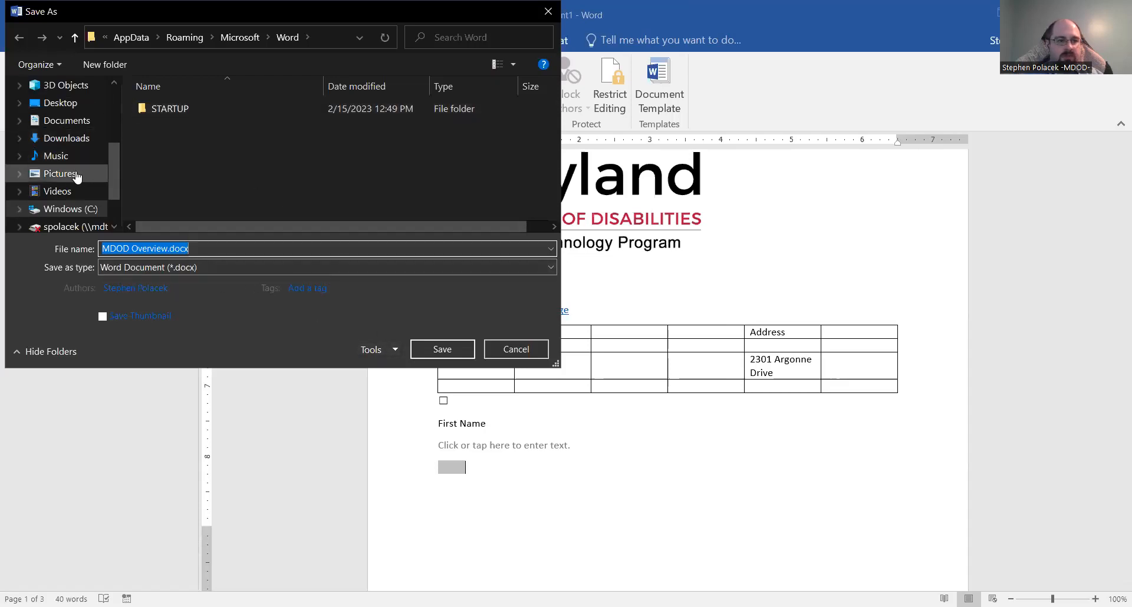
left_click(60, 103)
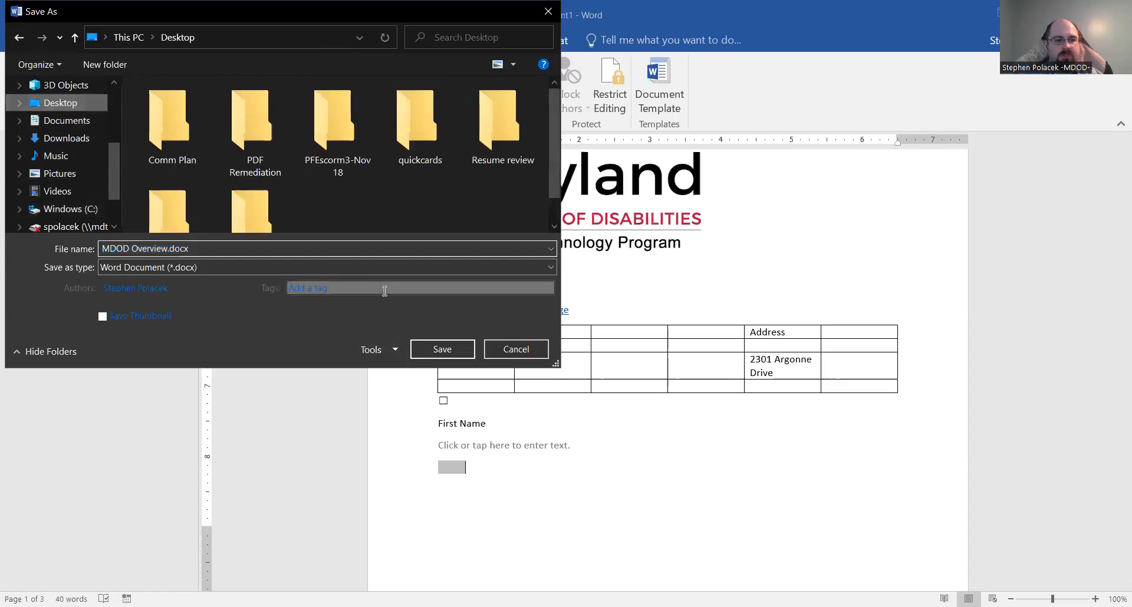
left_click(429, 349)
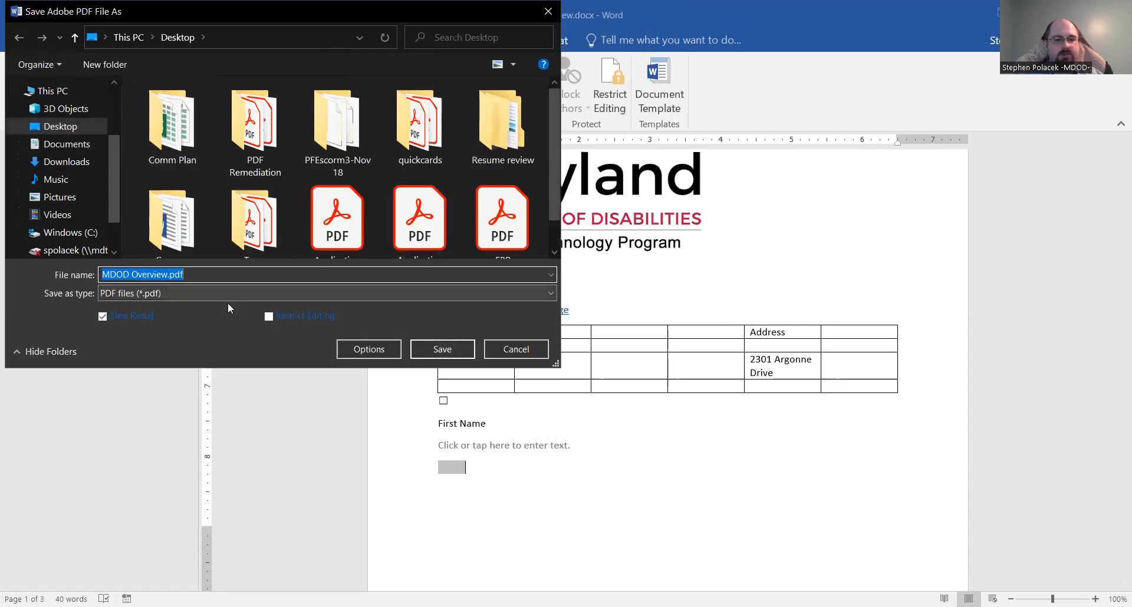
Review the Acrobat PDFMaker options for accessibility tagging and bookmarks, and leave the PDF export without saving.
left_click(352, 349)
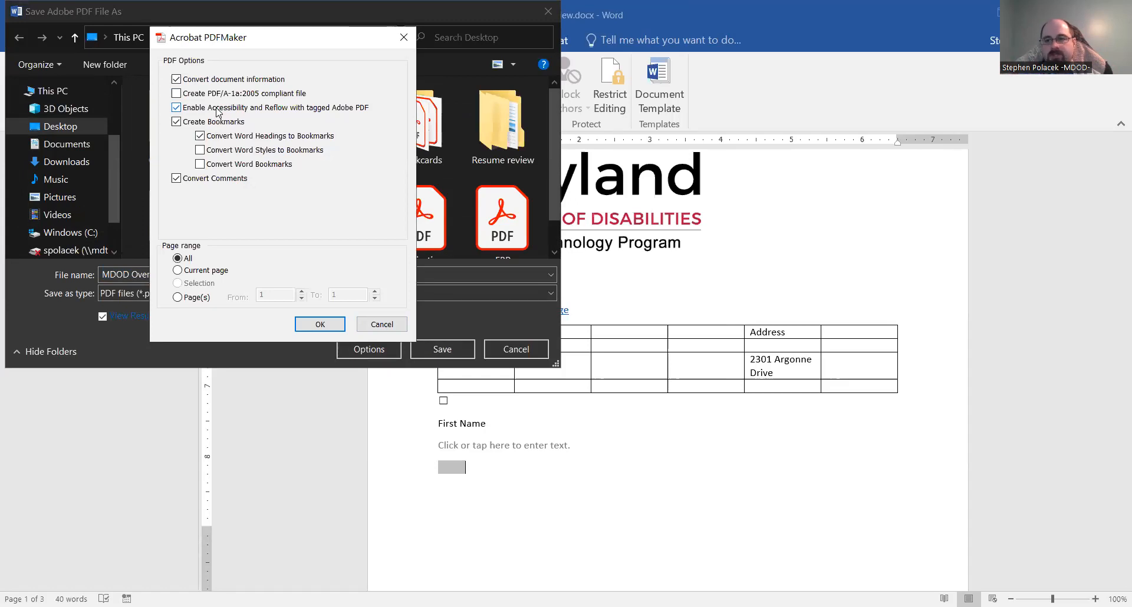
left_click(382, 326)
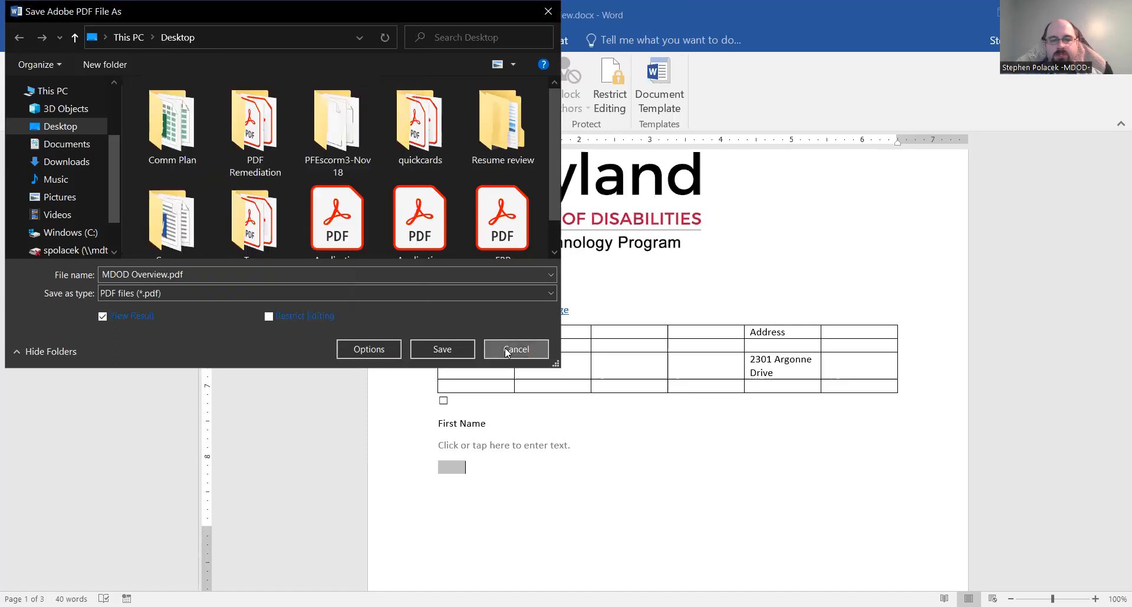
left_click(506, 353)
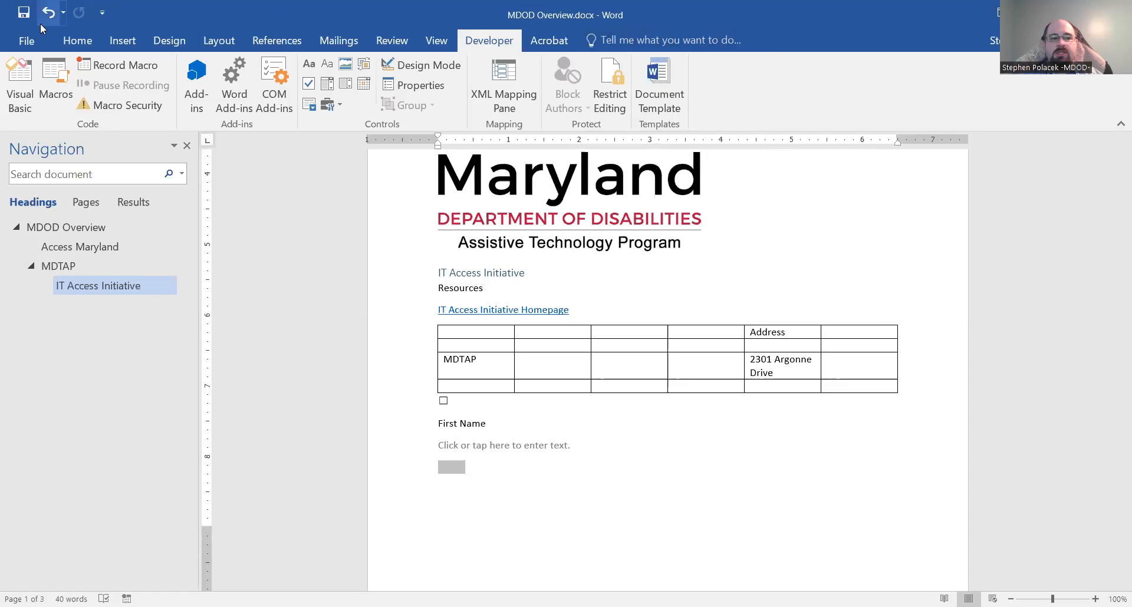
Run the Accessibility Checker on the MDOD Overview document.
left_click(60, 40)
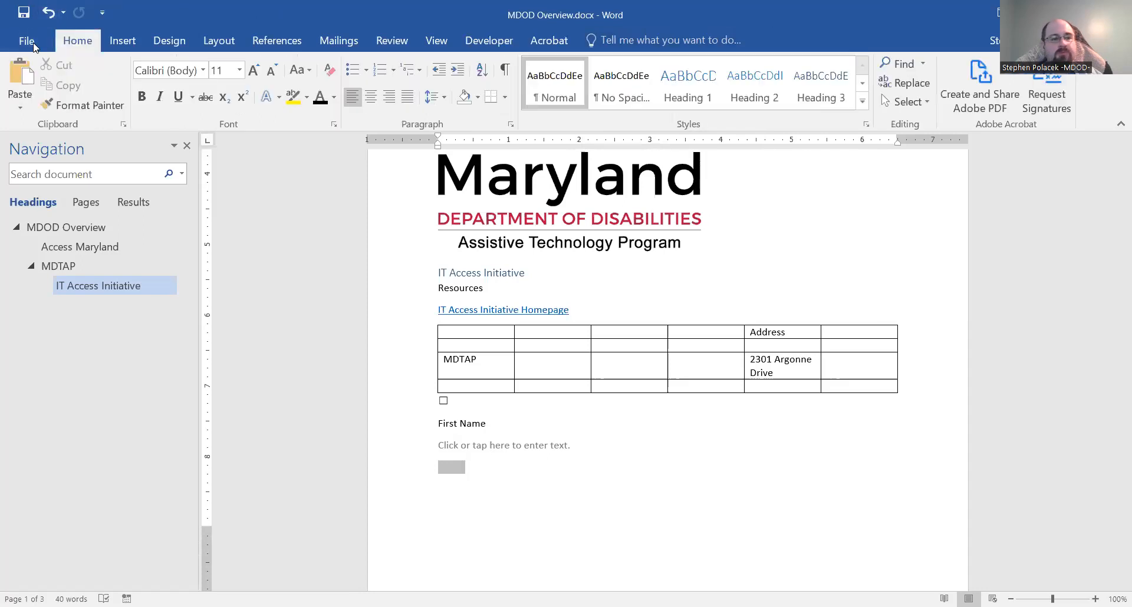
left_click(26, 40)
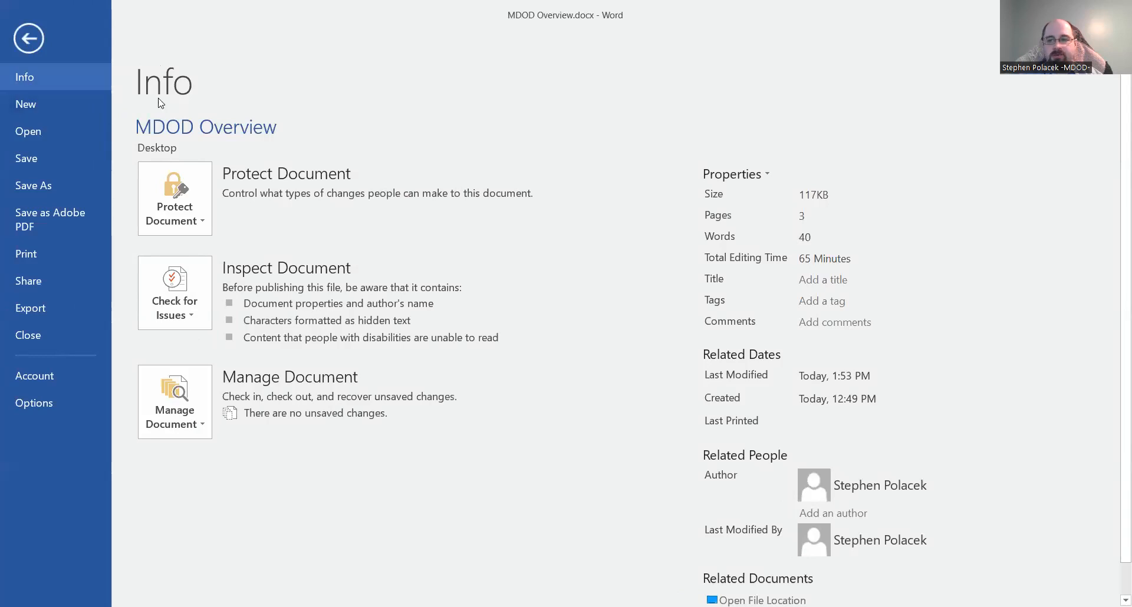
left_click(190, 309)
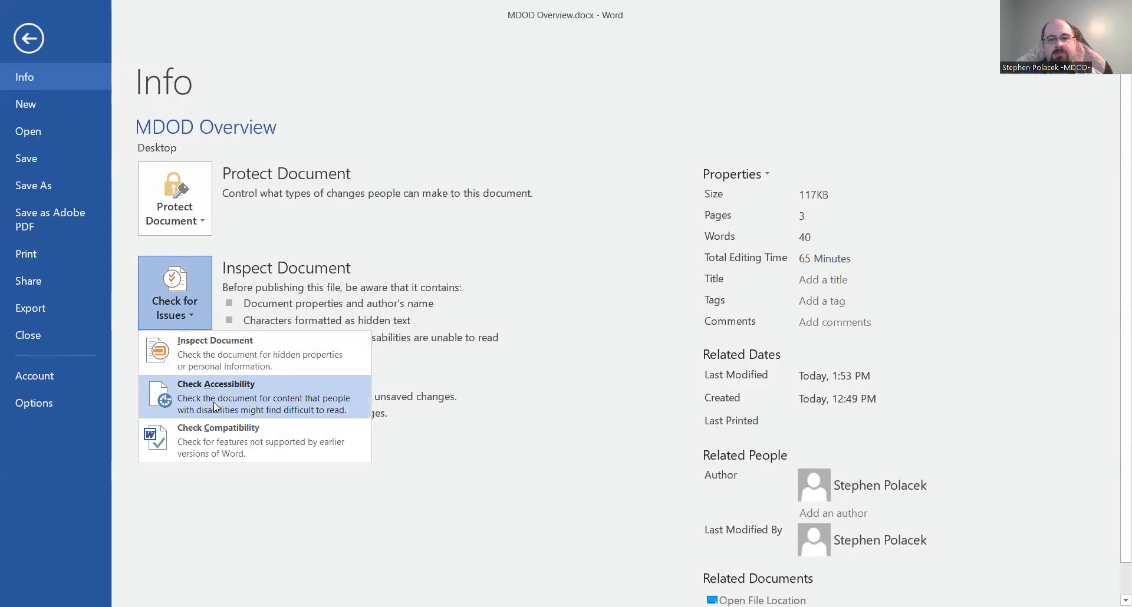
left_click(214, 403)
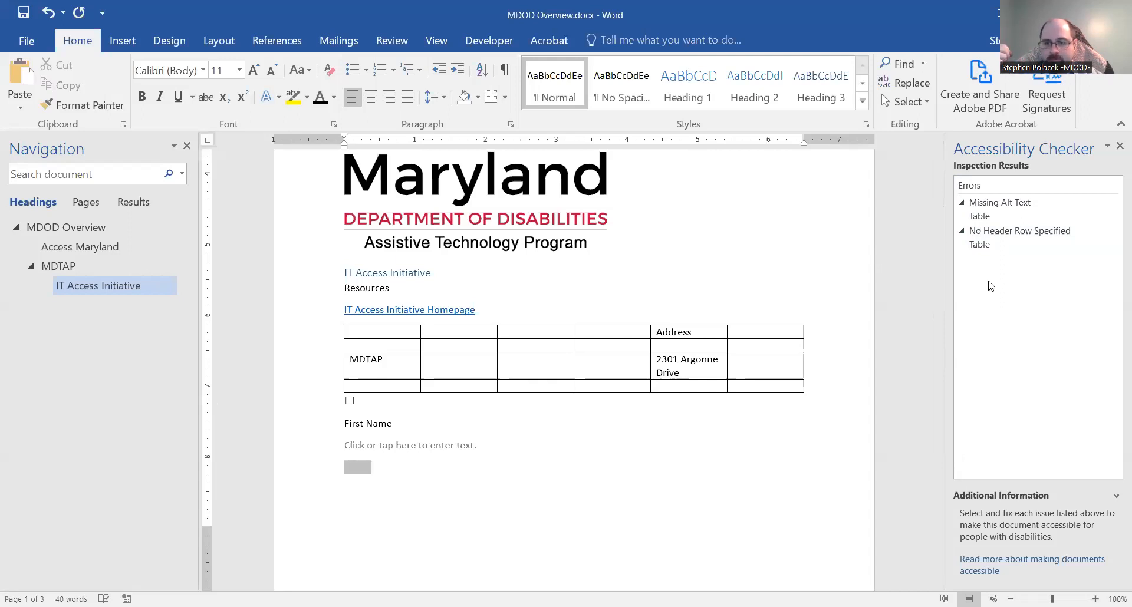
Inspect the table's Missing Alt Text and No Header Row Specified errors, and read the explanation and fix instructions for the header row.
left_click(984, 217)
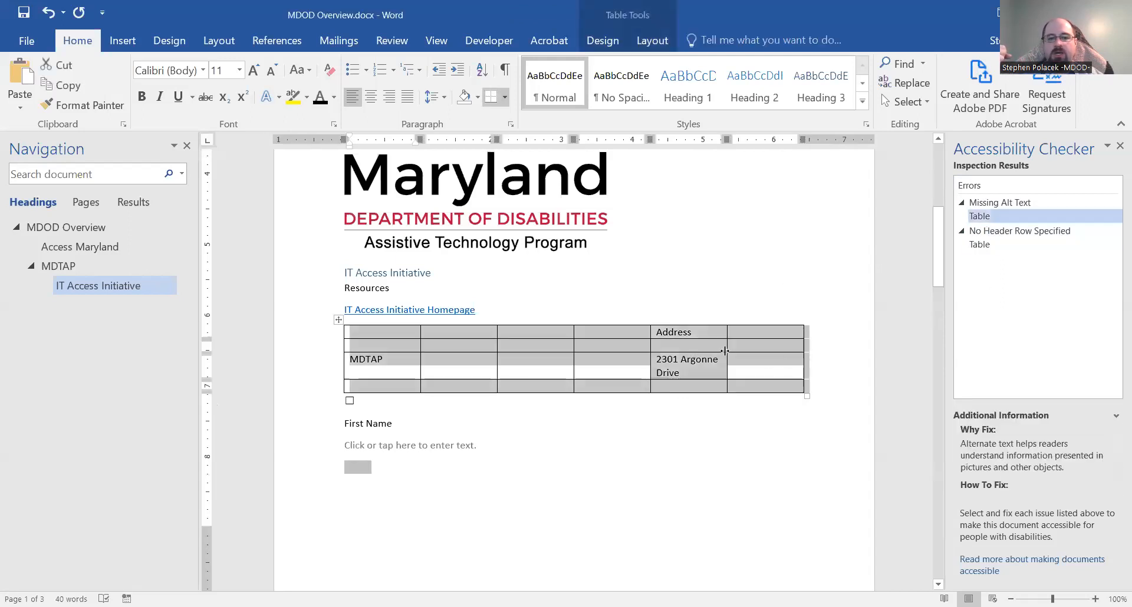
left_click(984, 245)
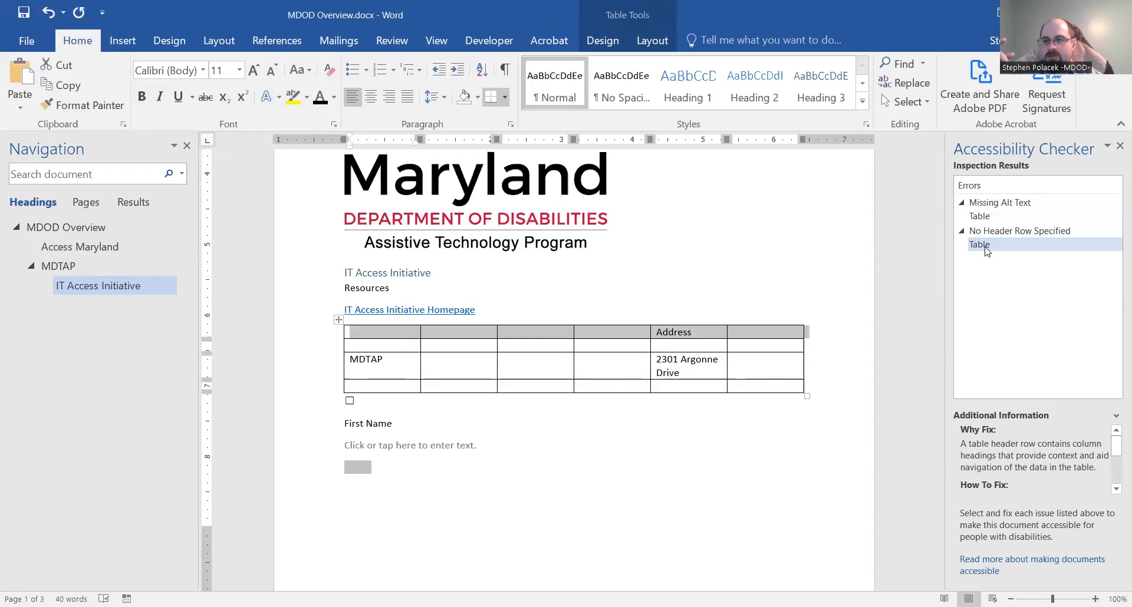
left_click(985, 248)
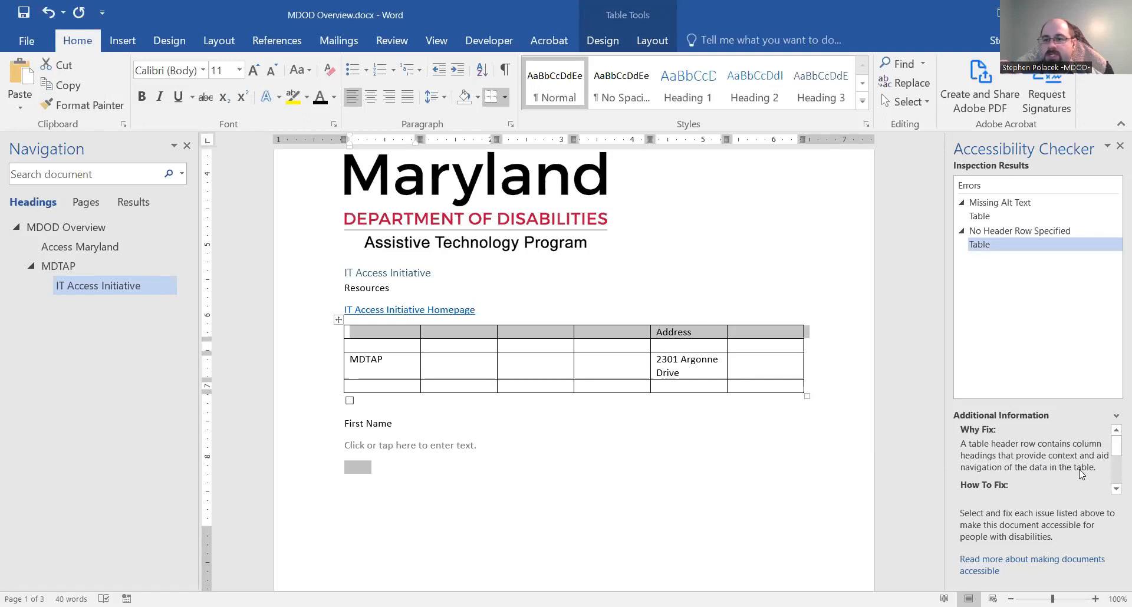
left_click_drag(1116, 450, 1116, 468)
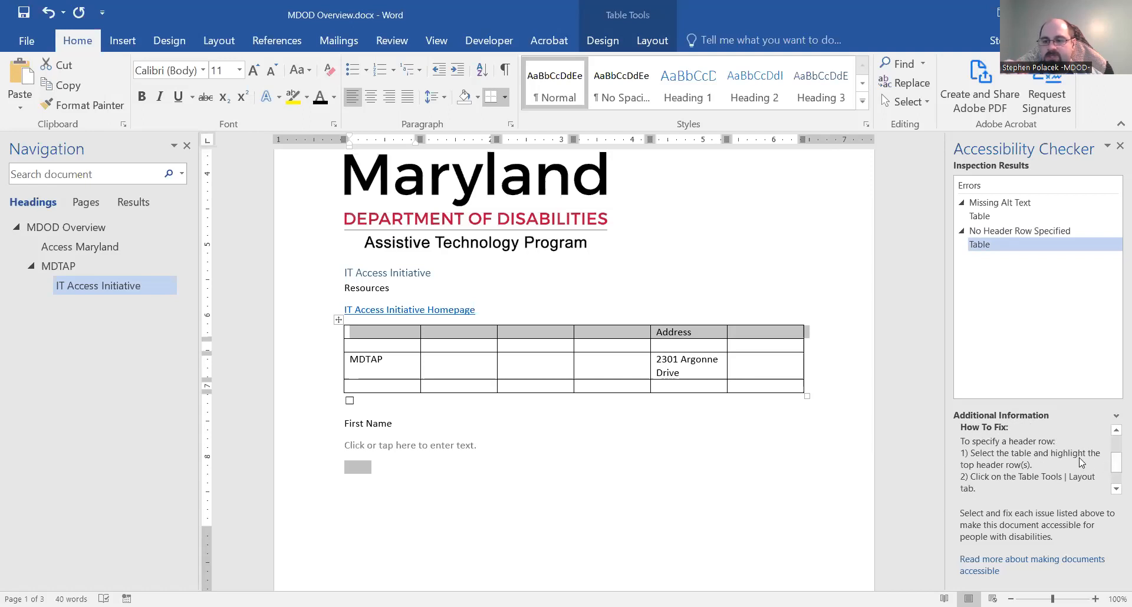
left_click_drag(1116, 469, 1116, 480)
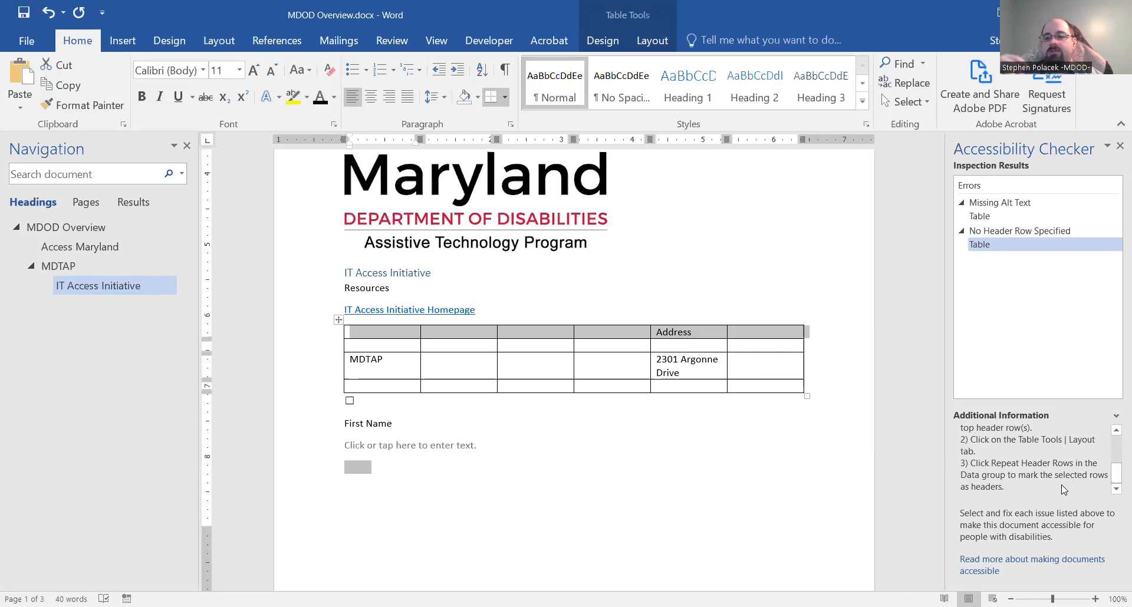
Delete the entire table below the IT Access Initiative Homepage link, and close the Accessibility Checker.
left_click(443, 227)
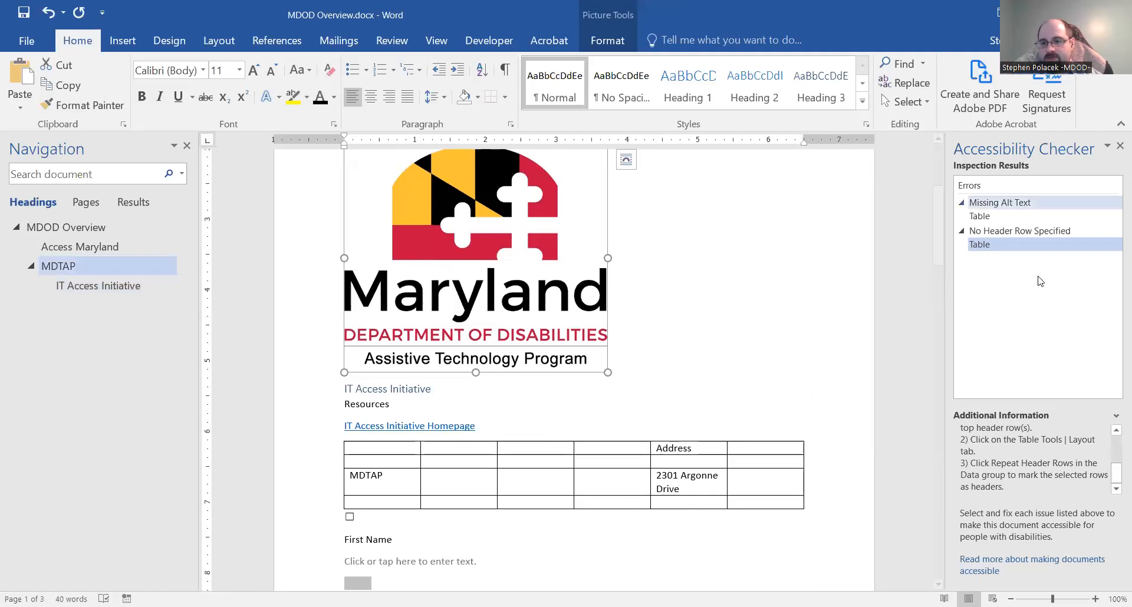
left_click(1005, 247)
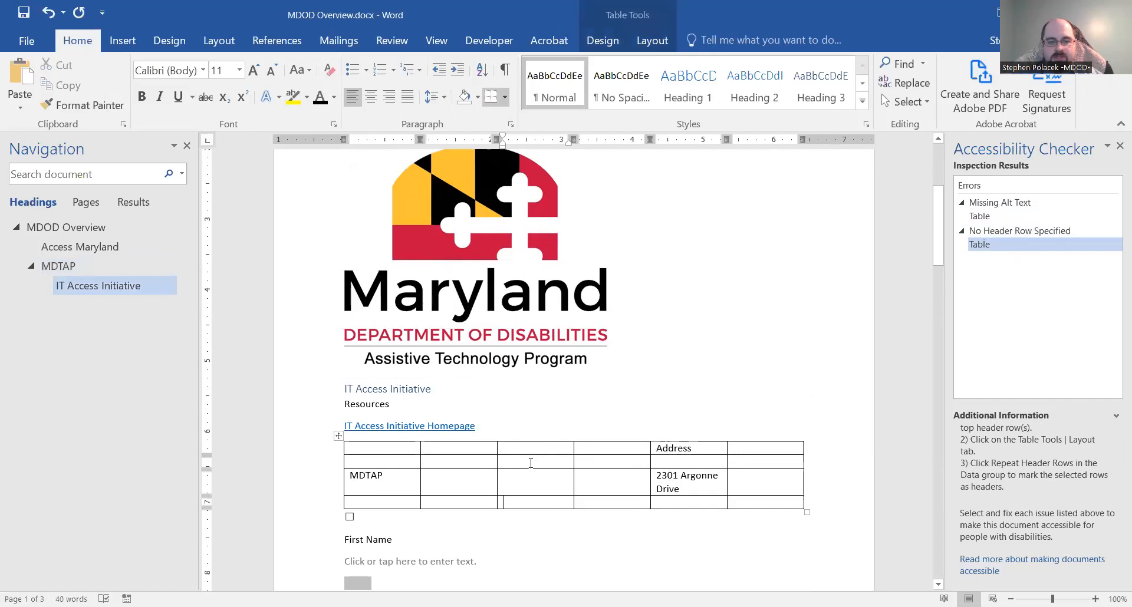
left_click_drag(747, 450, 381, 449)
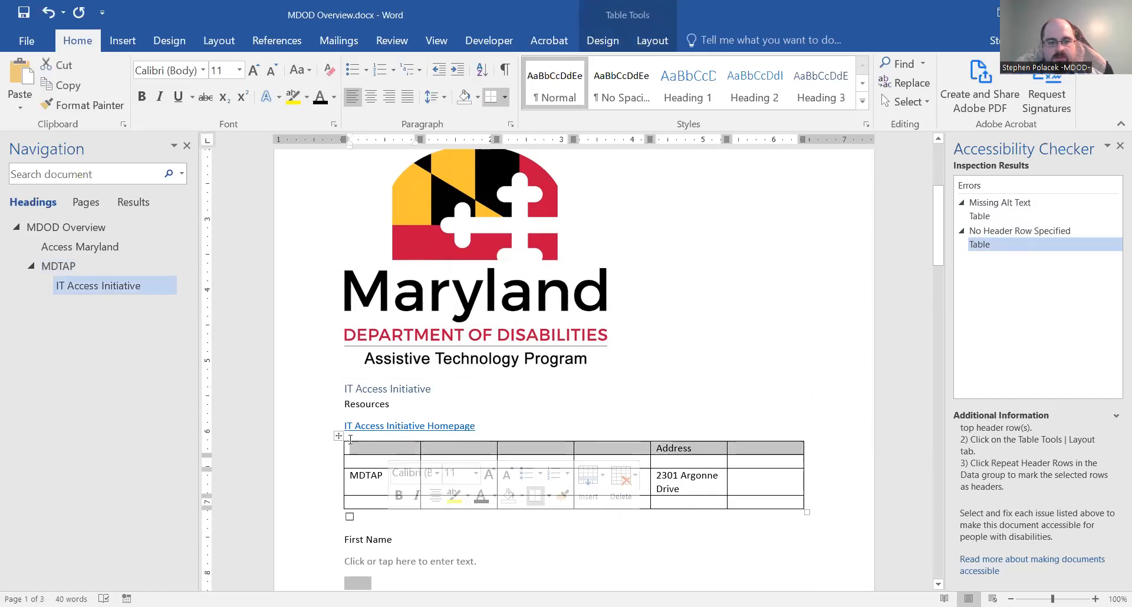
left_click(341, 438)
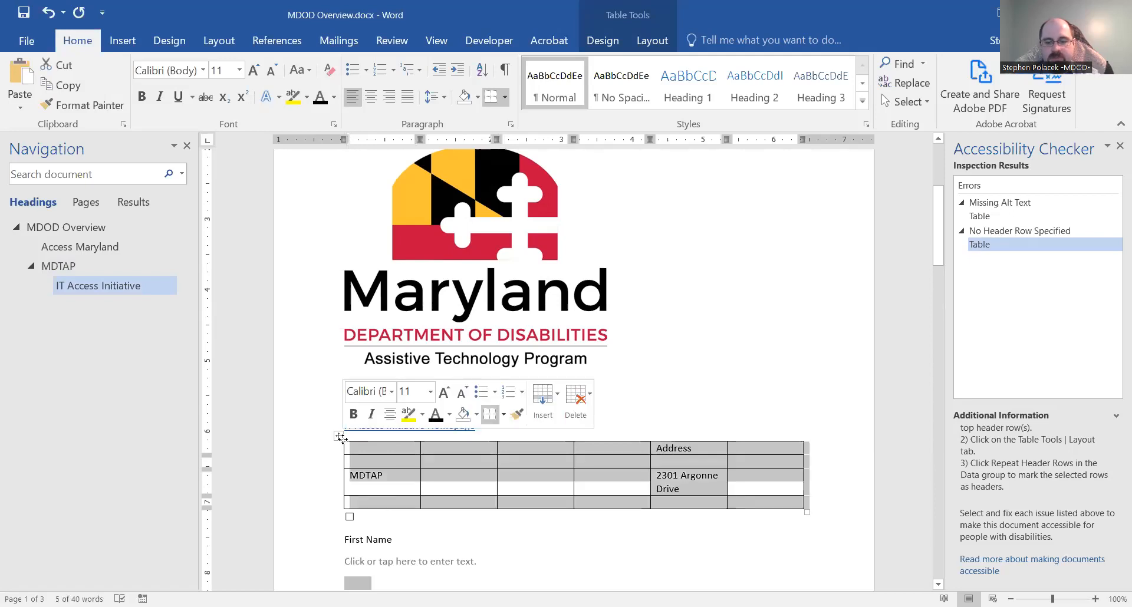
key("Delete")
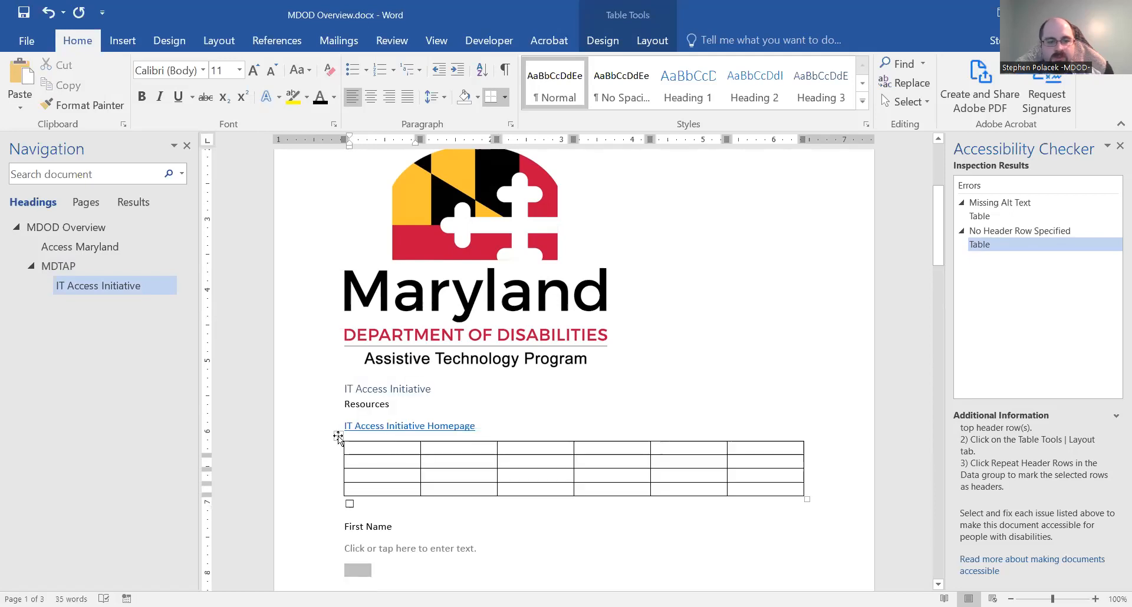
left_click(338, 436)
right_click(338, 436)
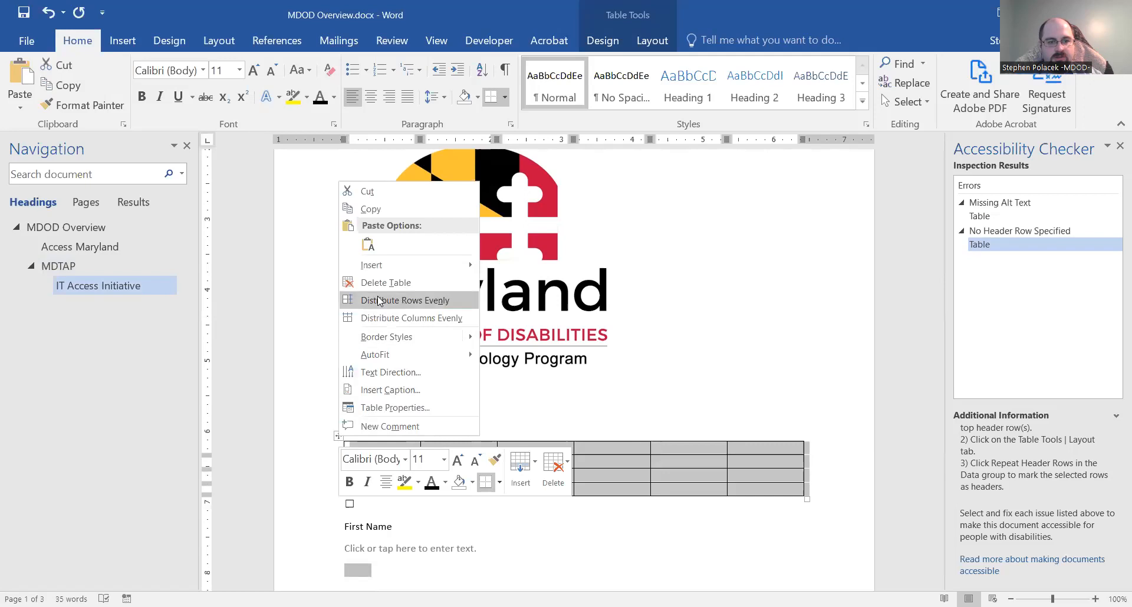
left_click(384, 283)
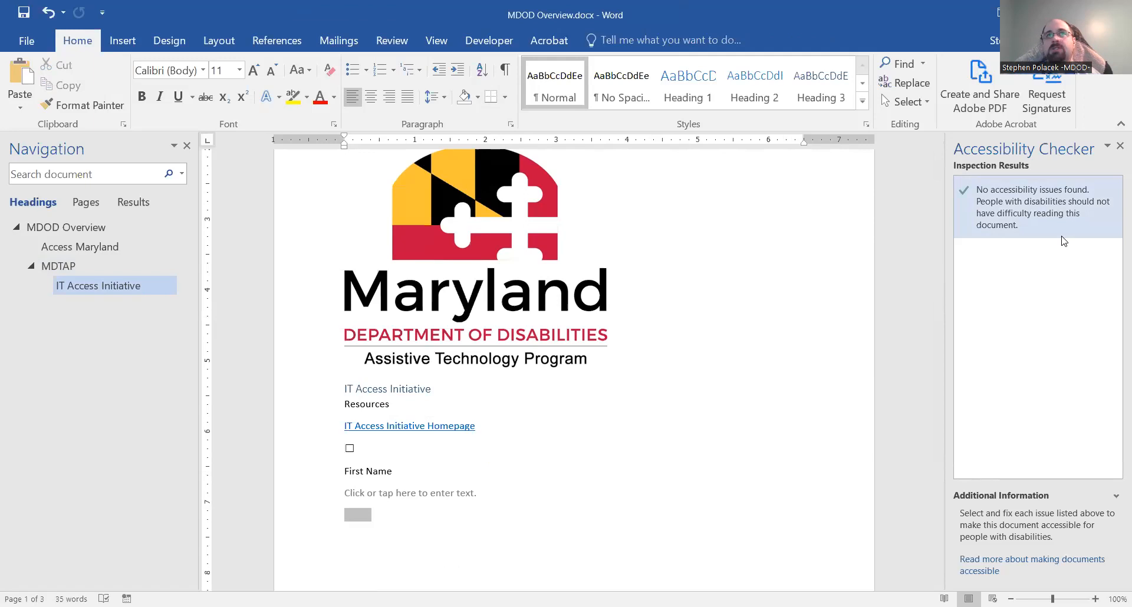
left_click(1120, 145)
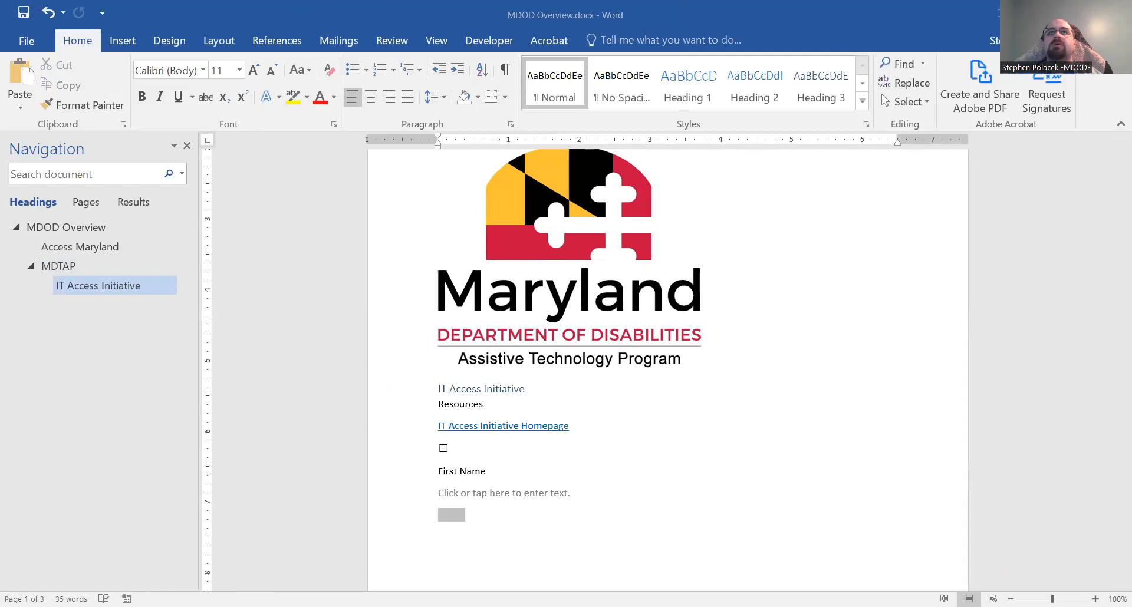
Switch to the PowerPoint presentation 2023 Office Document Accessibility.pptx and go to its title slide.
key("alt+Tab")
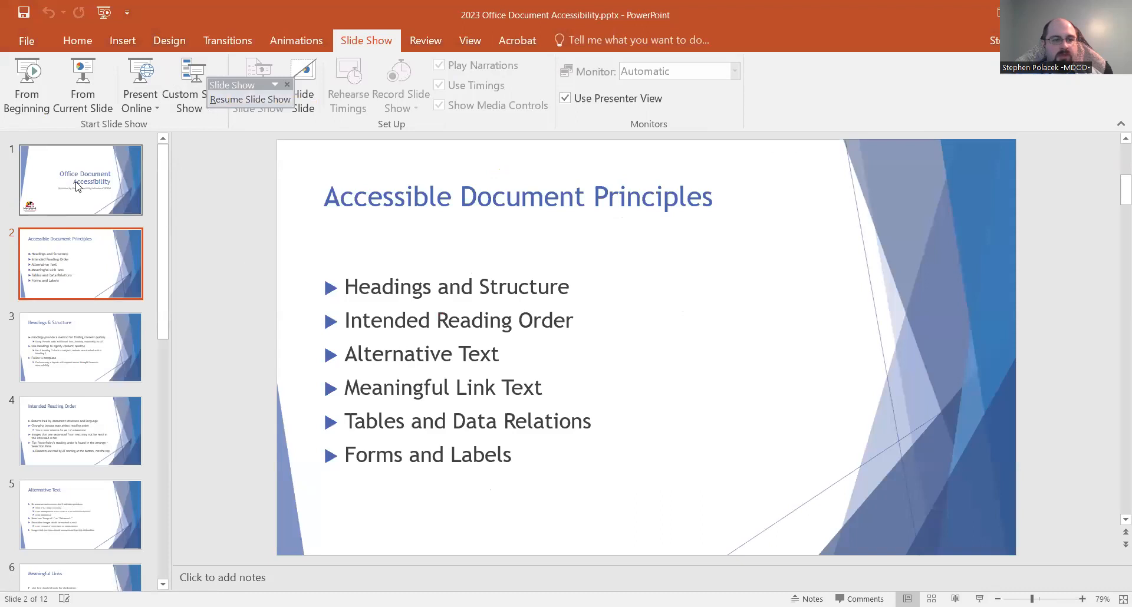
left_click(116, 197)
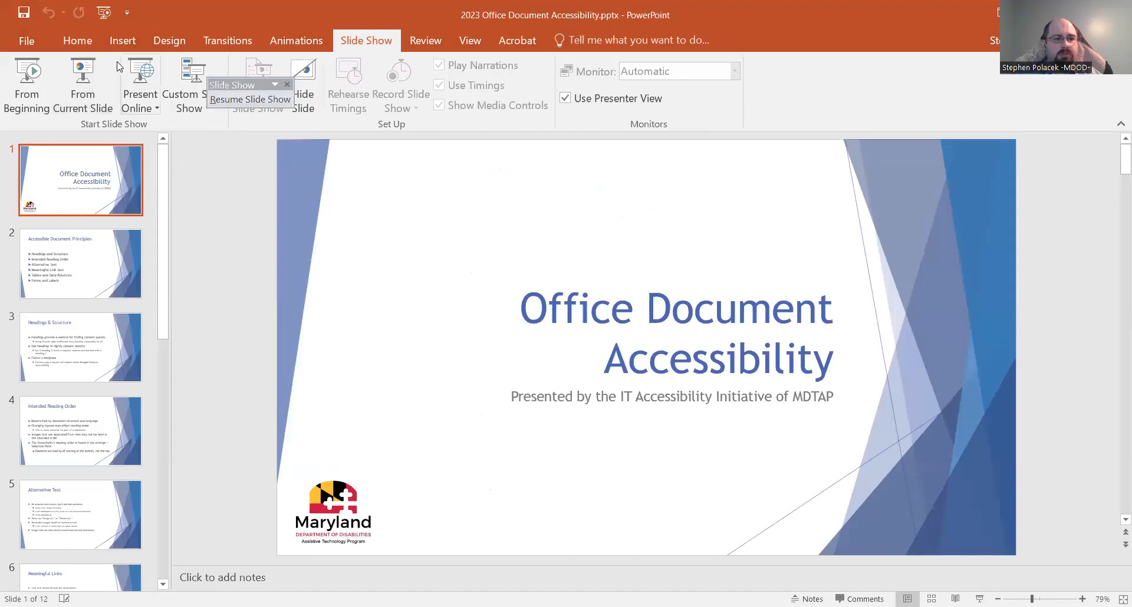
left_click(93, 47)
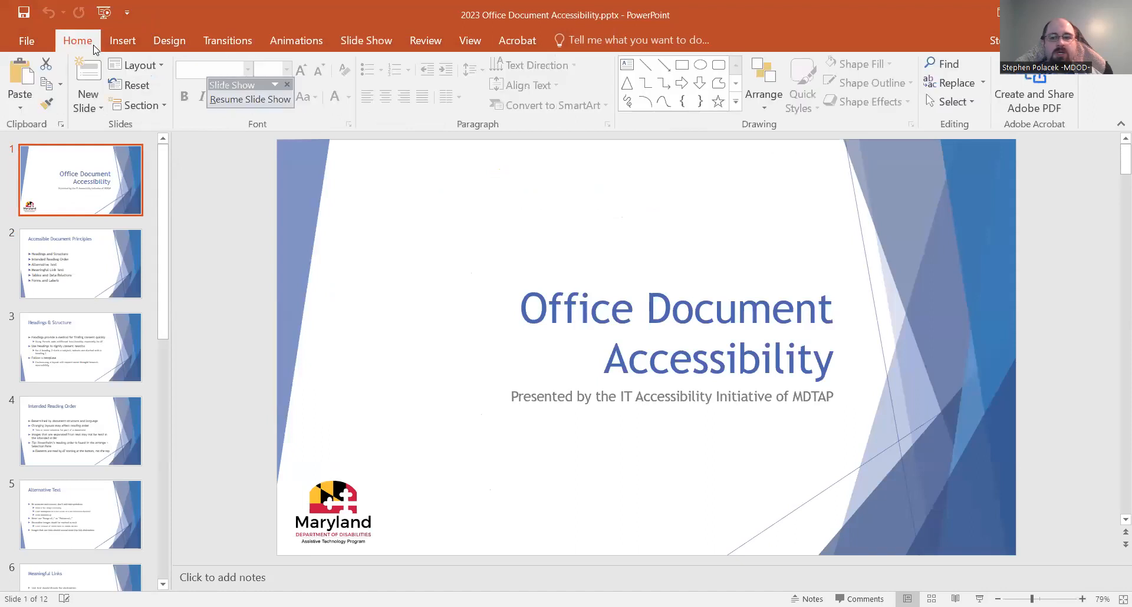